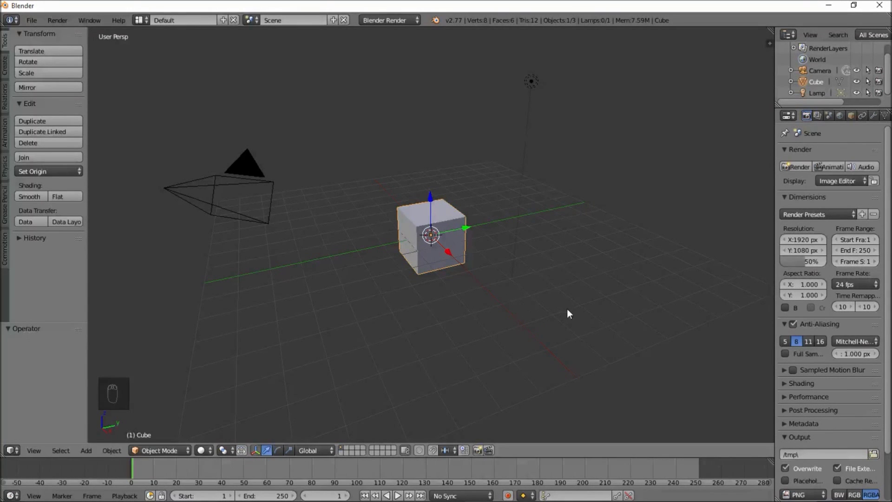
- Delete the default cube and align the camera to the front view
{"action": "key", "text": "x"}
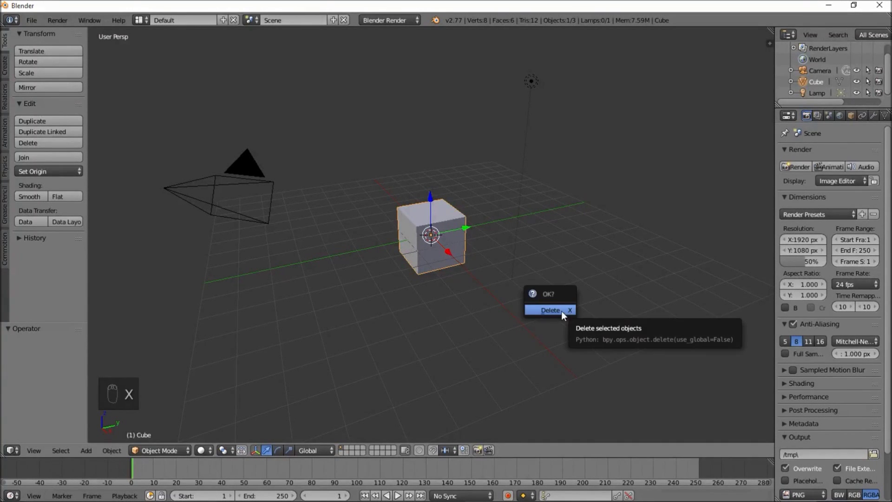
{"action": "left_click", "coordinate": [562, 311]}
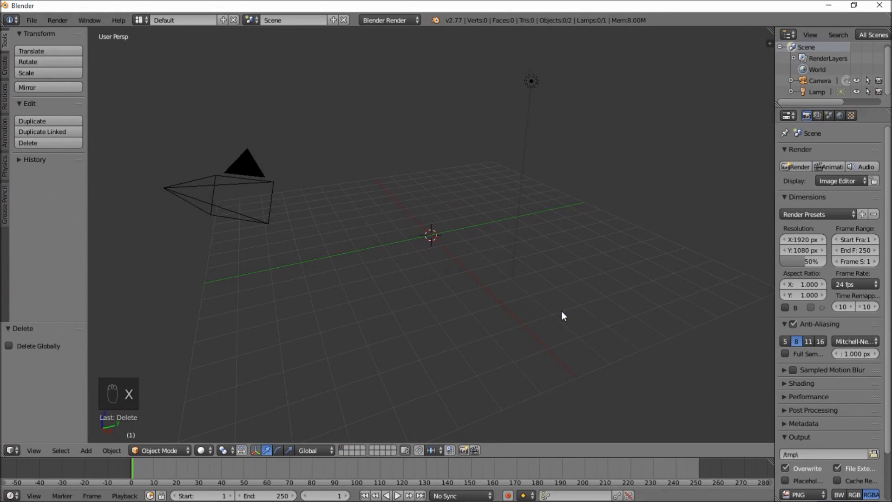
{"action": "key", "text": "KP_1"}
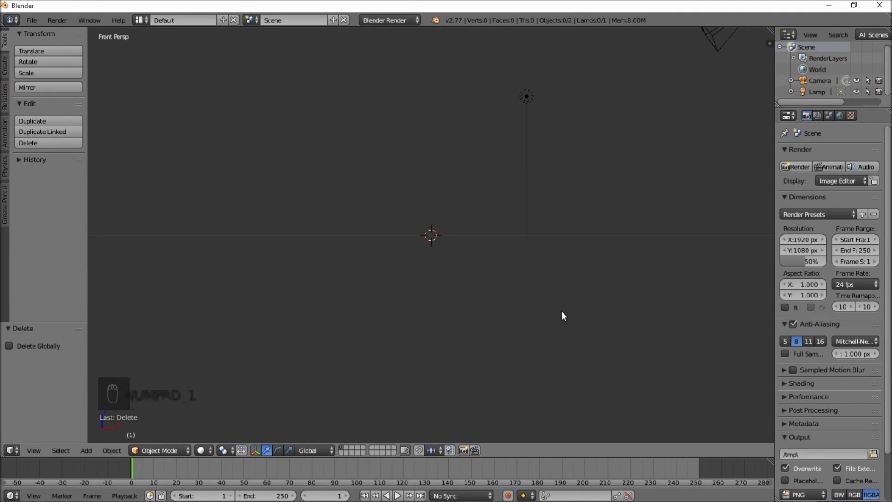
{"action": "key", "text": "ctrl+alt+KP_0"}
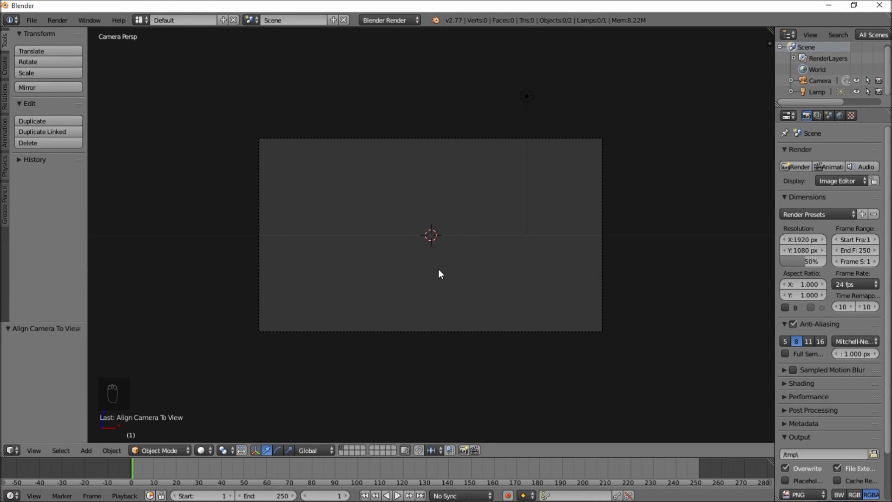
- Add a Bezier circle at the origin and rotate it 90° about the global X axis
{"action": "key", "text": "shift+a"}
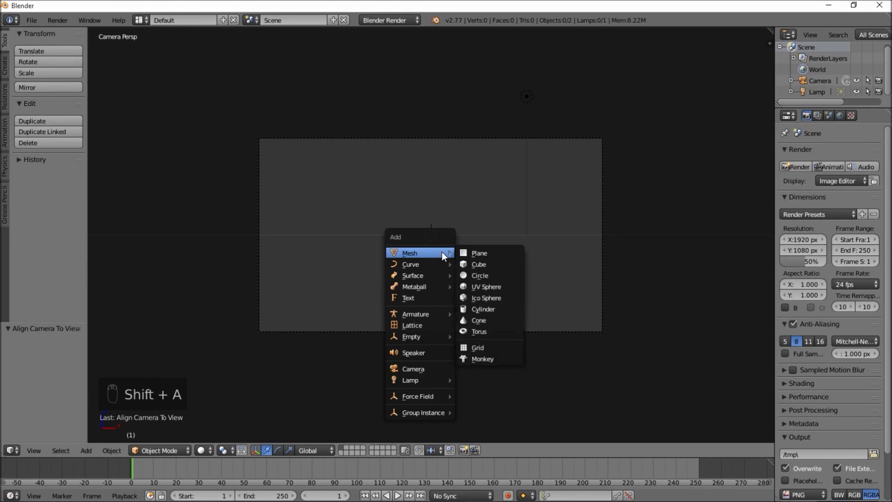
{"action": "mouse_move", "coordinate": [427, 264]}
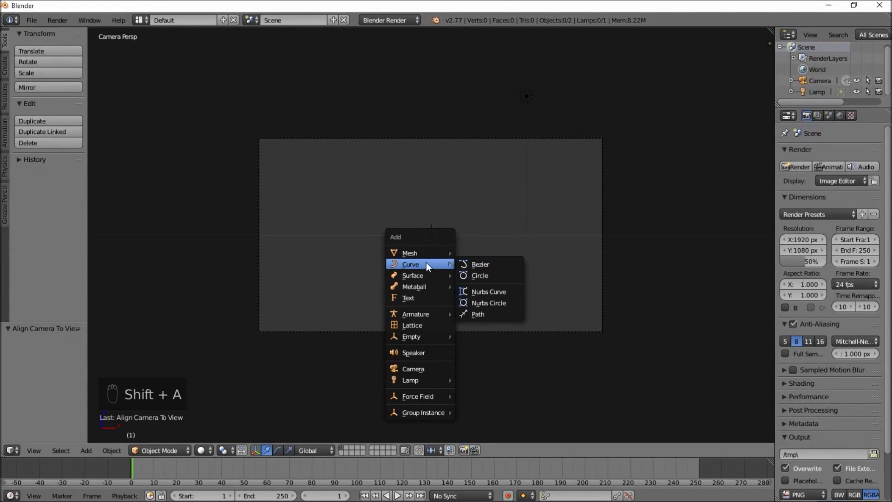
{"action": "left_click", "coordinate": [478, 276]}
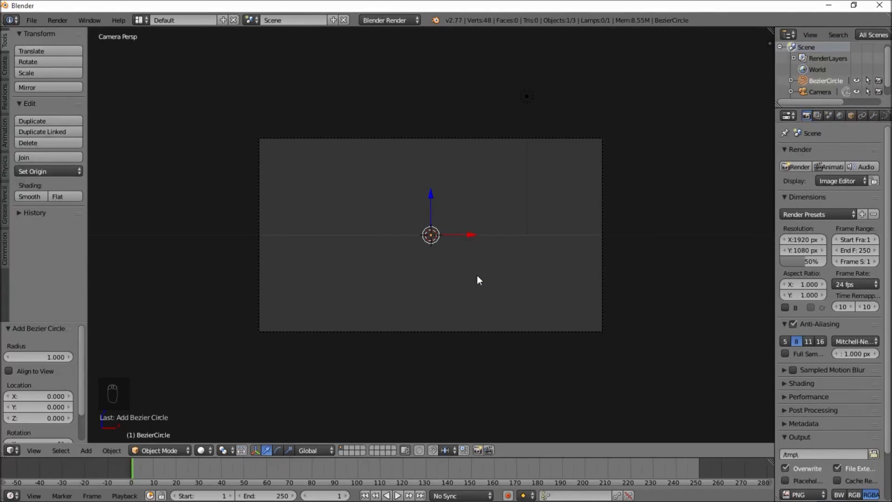
{"action": "key", "text": "r"}
{"action": "type", "text": "90"}
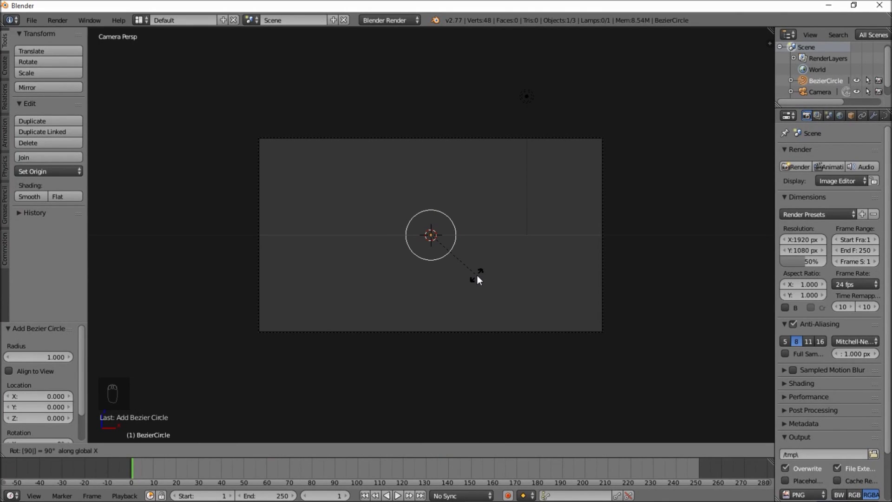
{"action": "key", "text": "Return"}
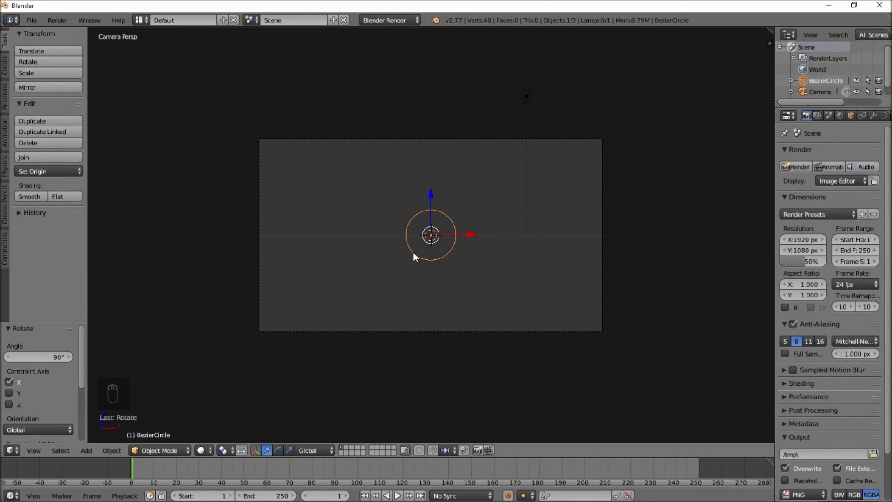
- Add a Bezier curve at the origin and rotate it 90° about the global X axis
{"action": "key", "text": "shift+a"}
{"action": "mouse_move", "coordinate": [414, 252]}
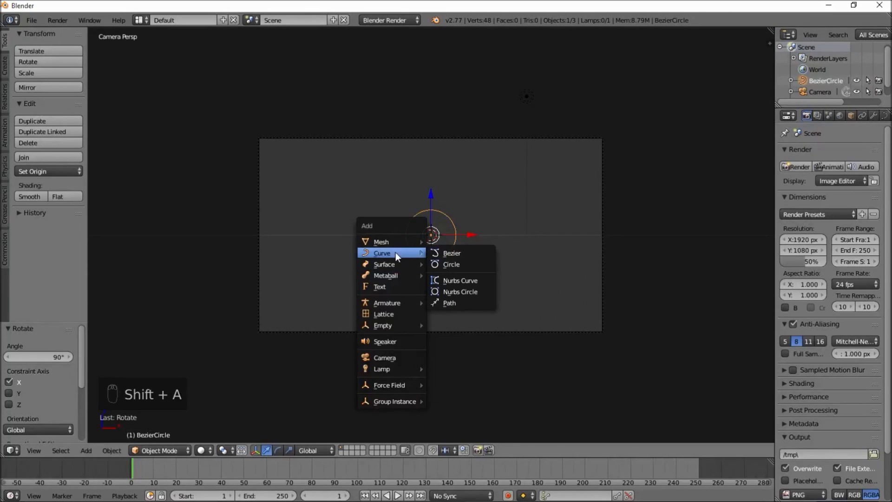
{"action": "left_click", "coordinate": [436, 254]}
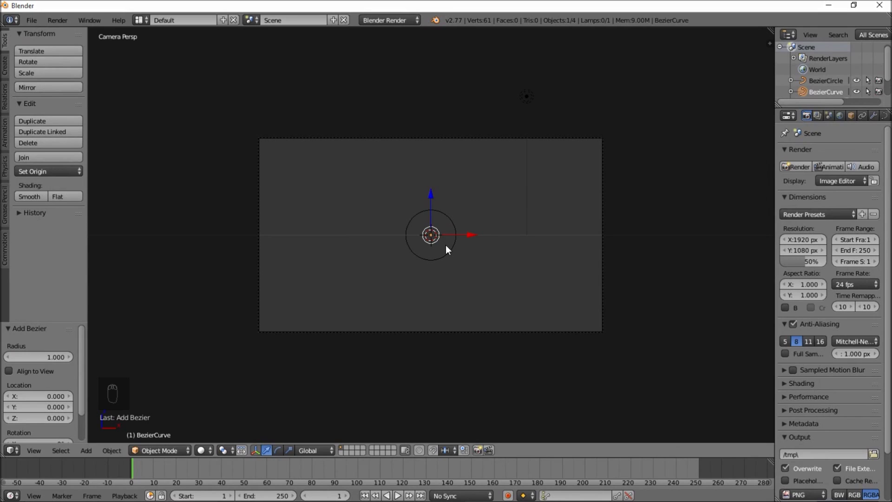
{"action": "type", "text": "r90"}
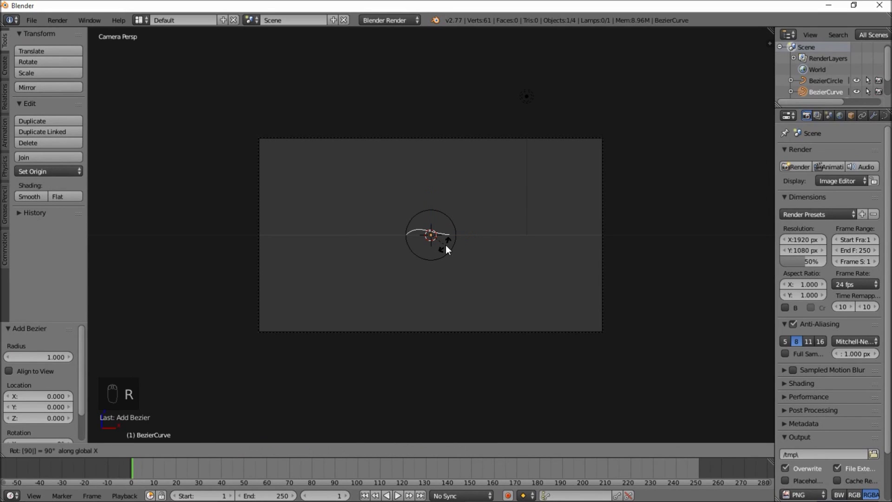
{"action": "key", "text": "Return"}
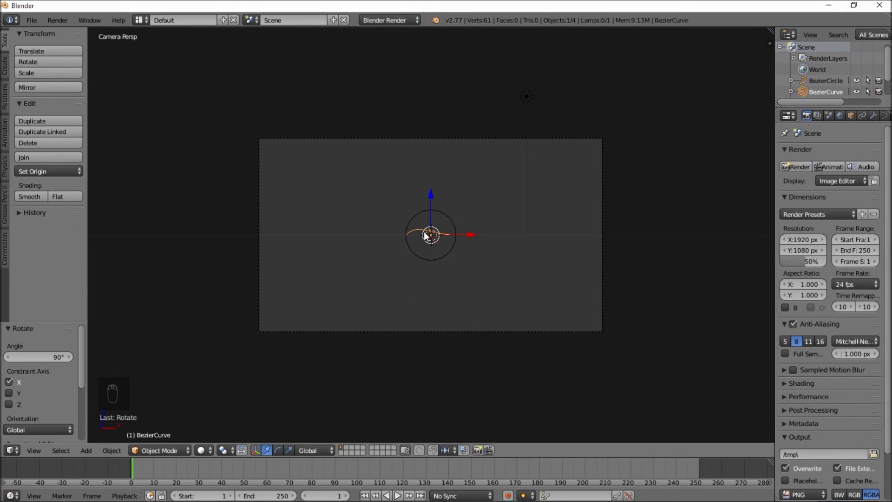
- Set all the curve's handles to Vector and move the curve about -5.25 on X and 2.52 on Z, into the camera frame's upper-left corner
{"action": "key", "text": "Tab"}
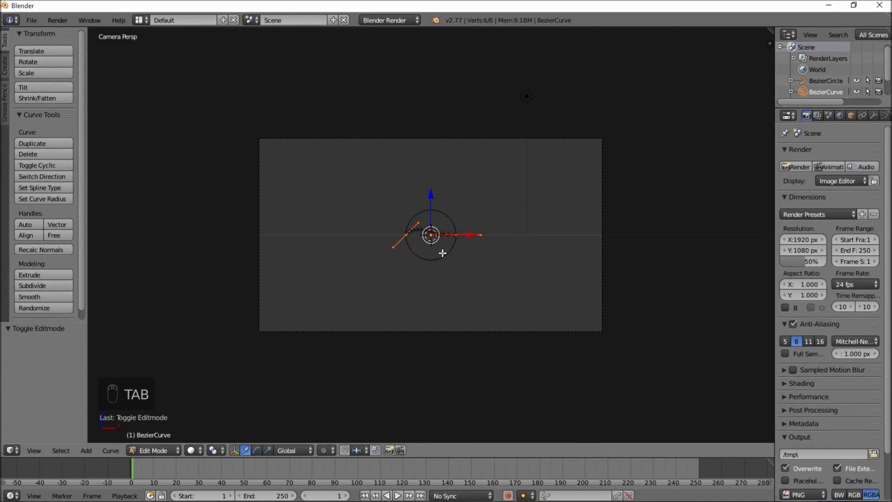
{"action": "key", "text": "v"}
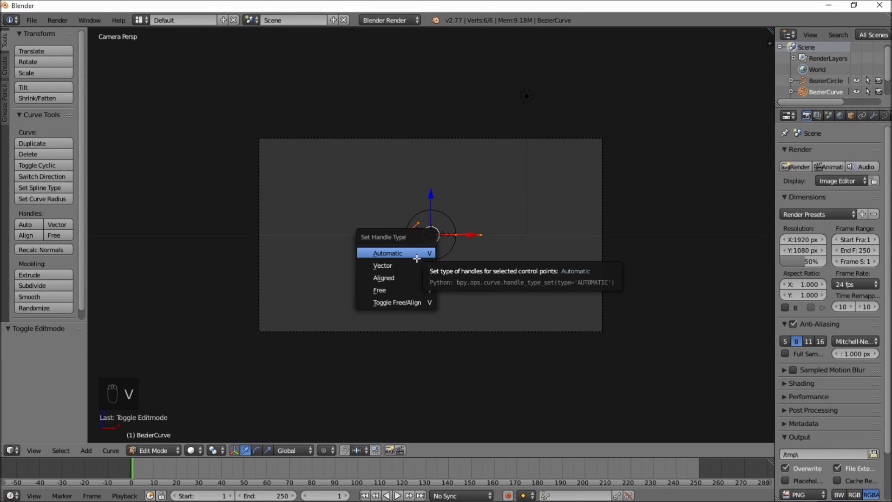
{"action": "left_click", "coordinate": [412, 265]}
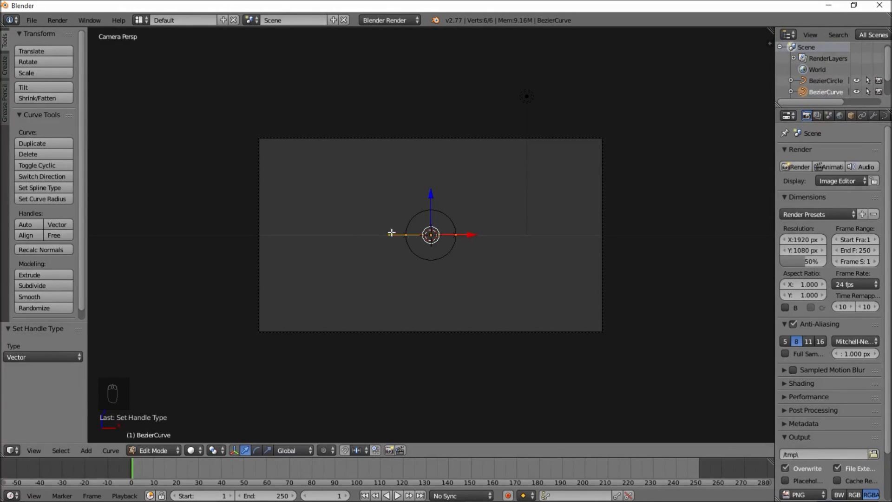
{"action": "key", "text": "Tab"}
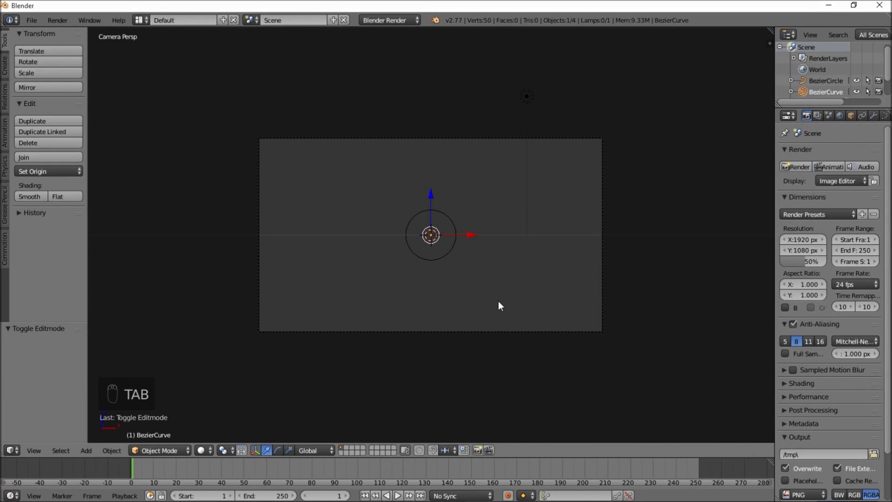
{"action": "key", "text": "g"}
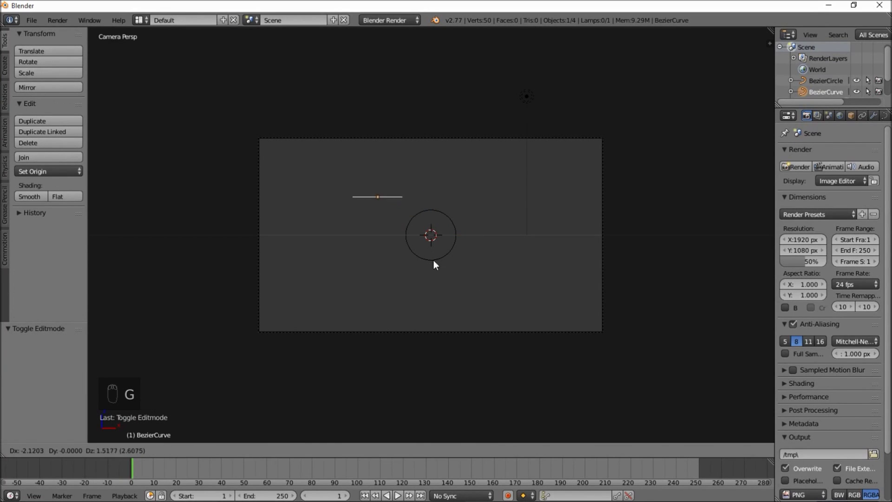
{"action": "left_click", "coordinate": [367, 238]}
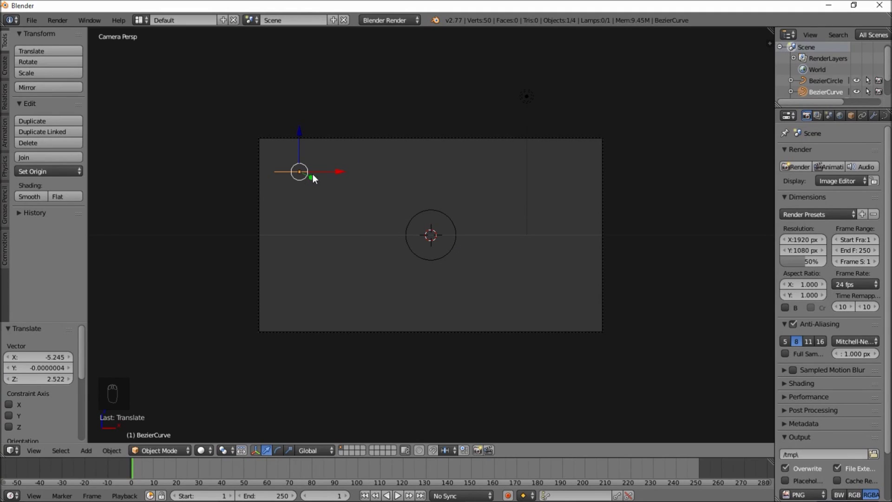
- Duplicate the Bezier circle about -8.6 along X, outside the camera frame, and scale the copy to about 0.069
{"action": "right_click", "coordinate": [412, 257]}
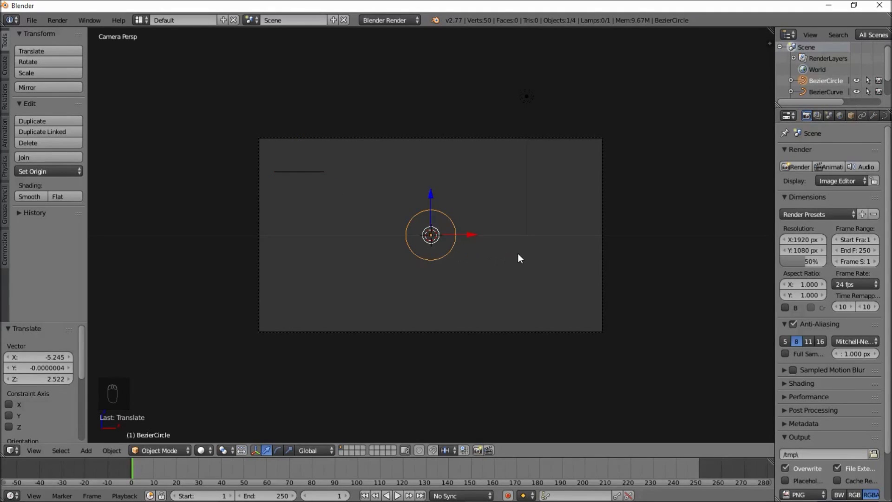
{"action": "key", "text": "shift+d"}
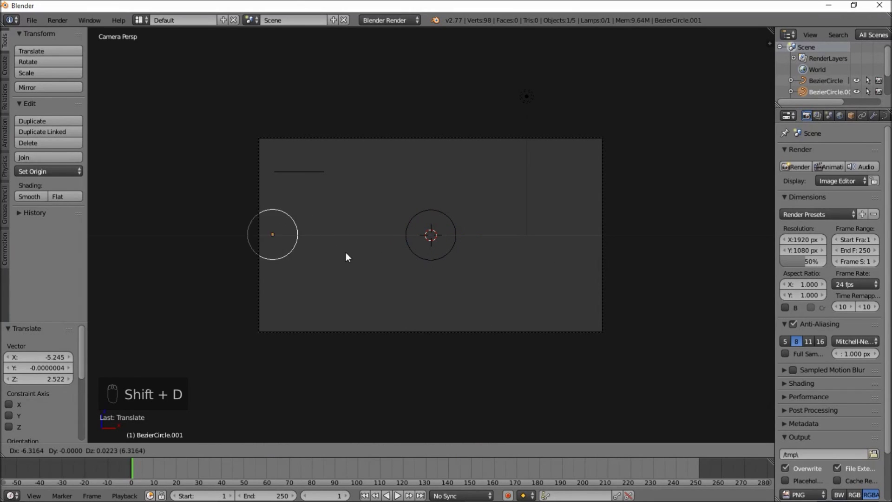
{"action": "left_click", "coordinate": [300, 252]}
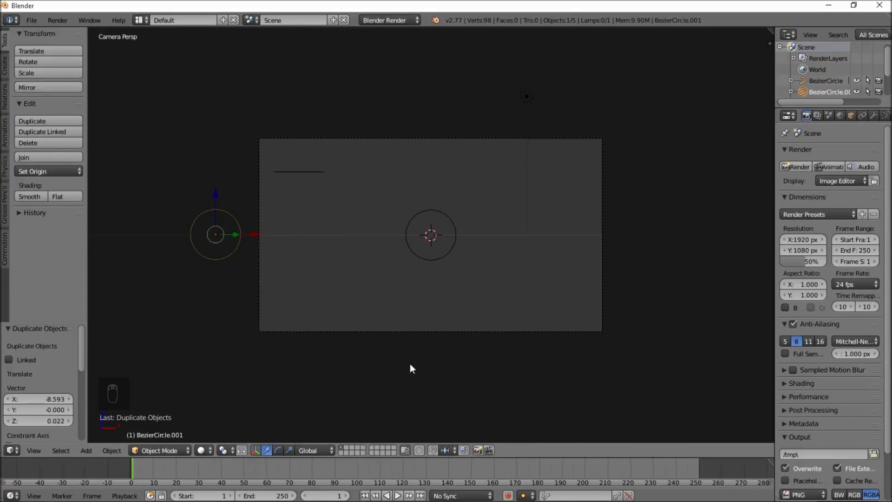
{"action": "key", "text": "s"}
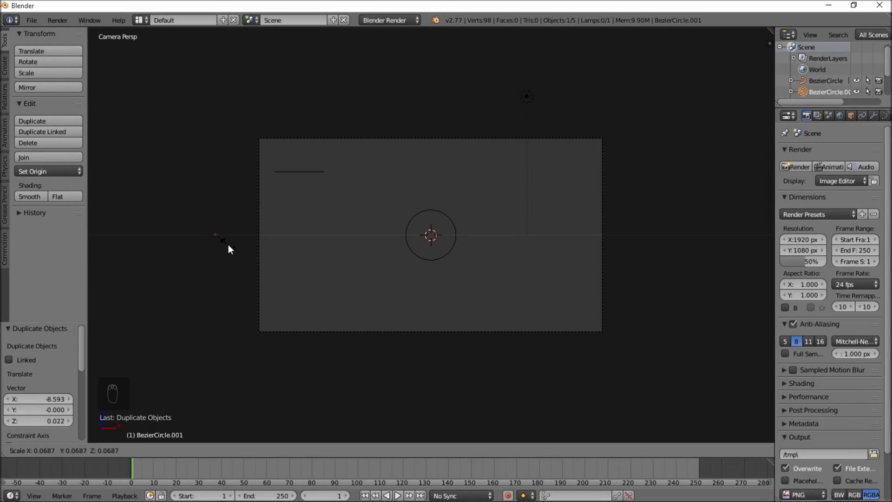
{"action": "left_click", "coordinate": [227, 245]}
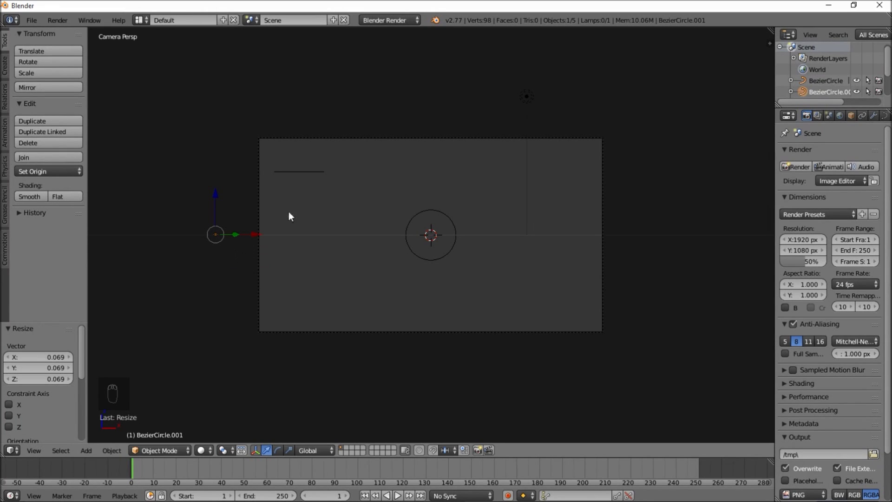
- Assign BezierCircle.001 as the bevel object of the straight Bezier curve
{"action": "right_click", "coordinate": [300, 176]}
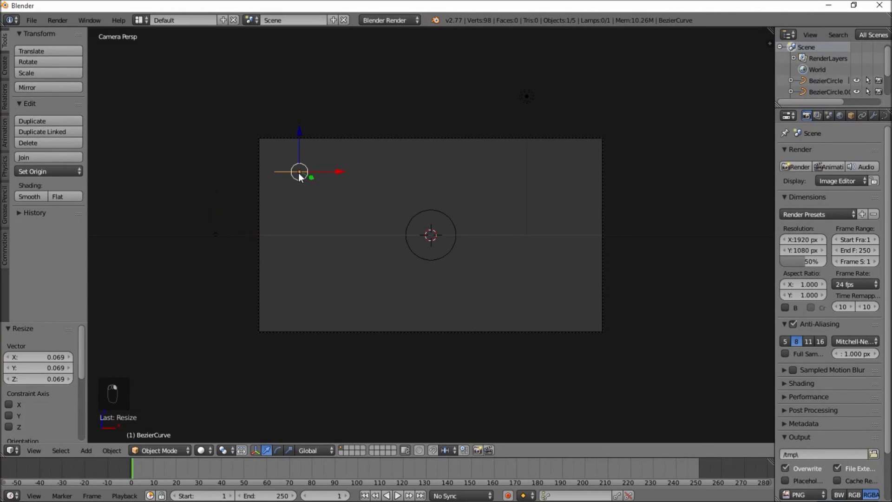
{"action": "left_click", "coordinate": [885, 117]}
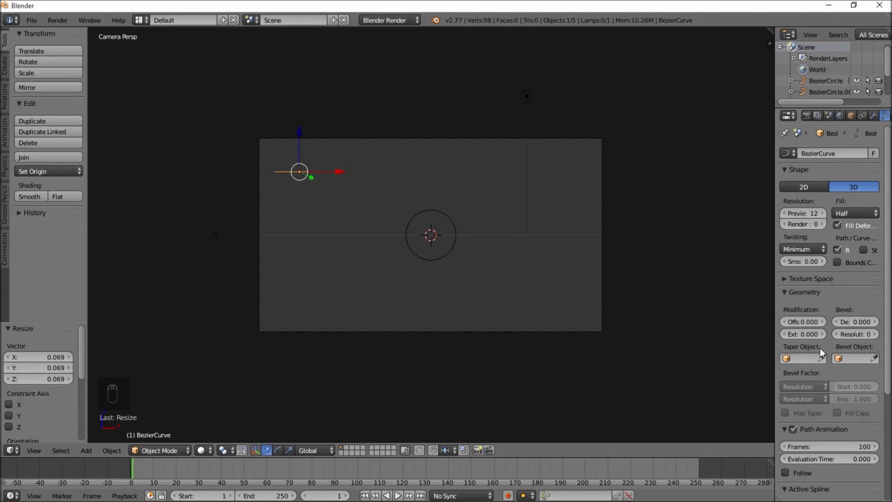
{"action": "left_click", "coordinate": [851, 359]}
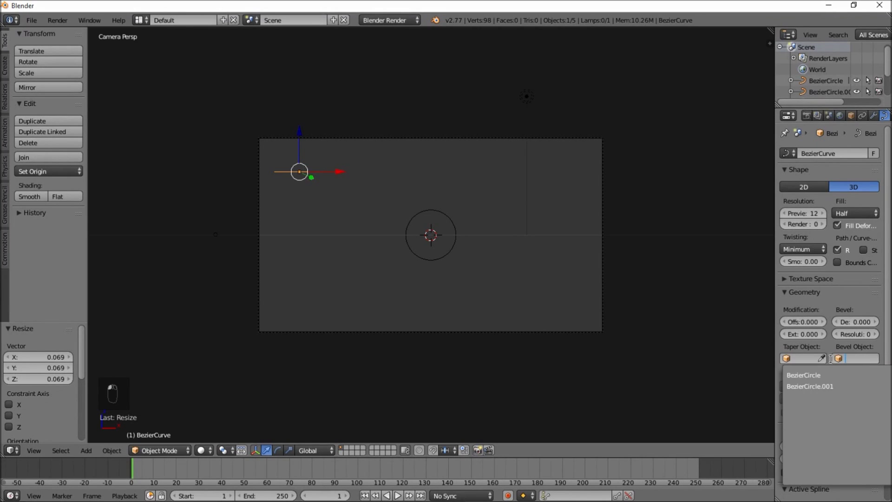
{"action": "left_click", "coordinate": [814, 387]}
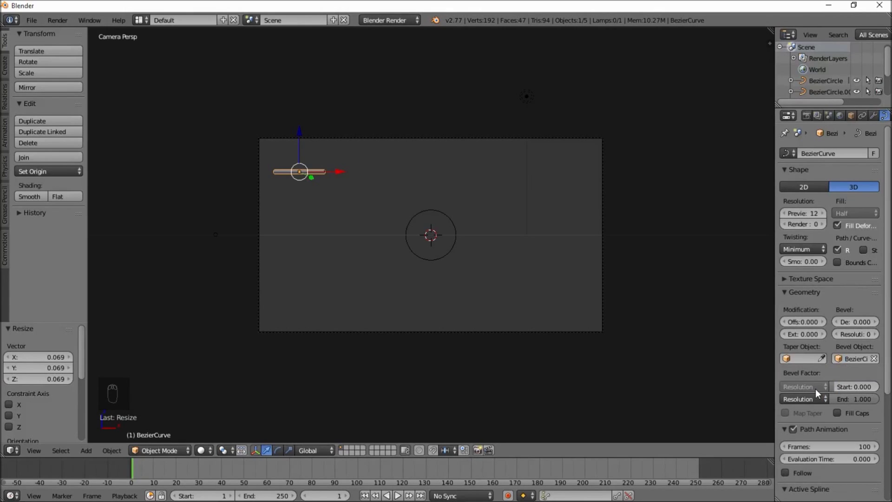
- Flatten the small bevel circle along Z to about 0.172, and scale it uniformly to about 0.134
{"action": "scroll", "coordinate": [295, 174], "scroll_direction": "up", "scroll_amount": 2}
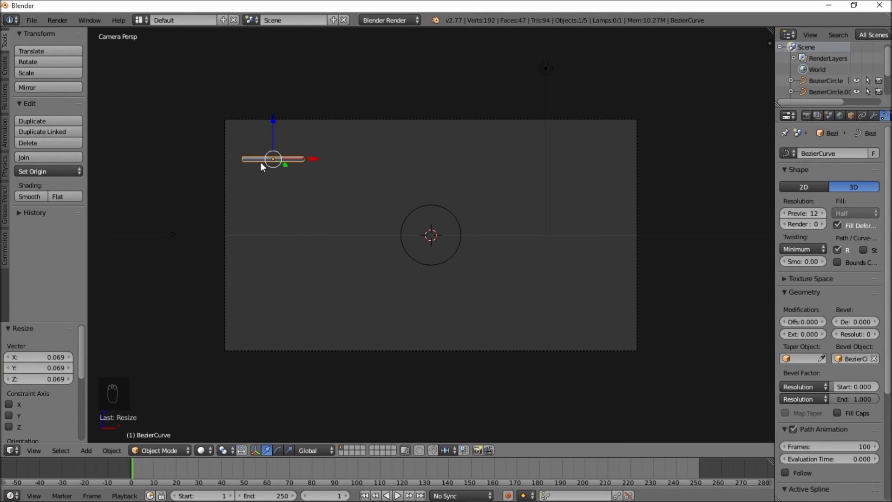
{"action": "right_click", "coordinate": [174, 239]}
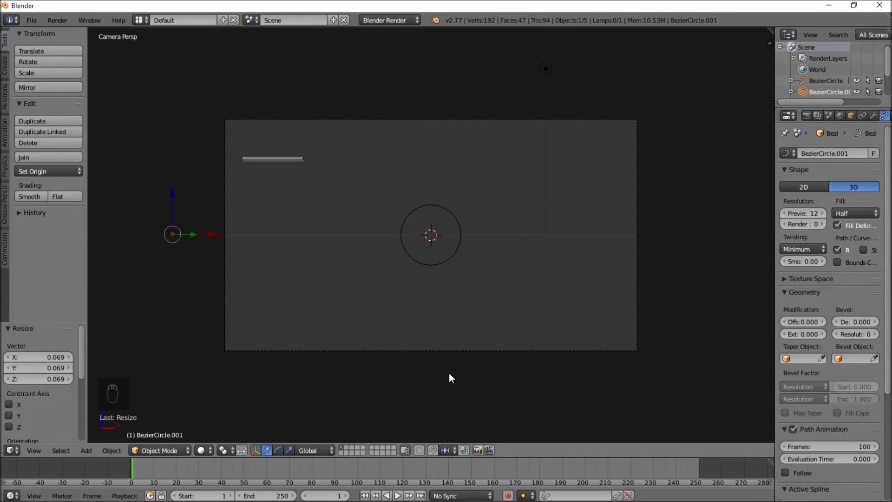
{"action": "key", "text": "s"}
{"action": "key", "text": "z"}
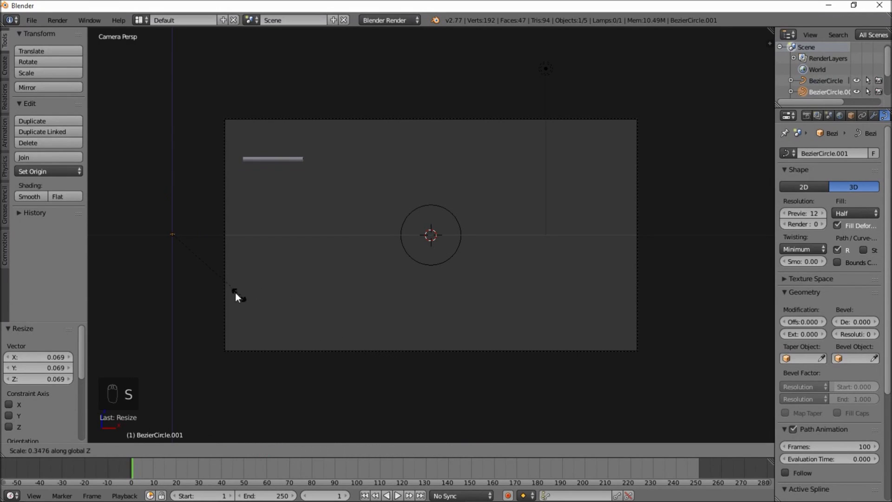
{"action": "left_click", "coordinate": [200, 271]}
{"action": "left_click", "coordinate": [200, 271]}
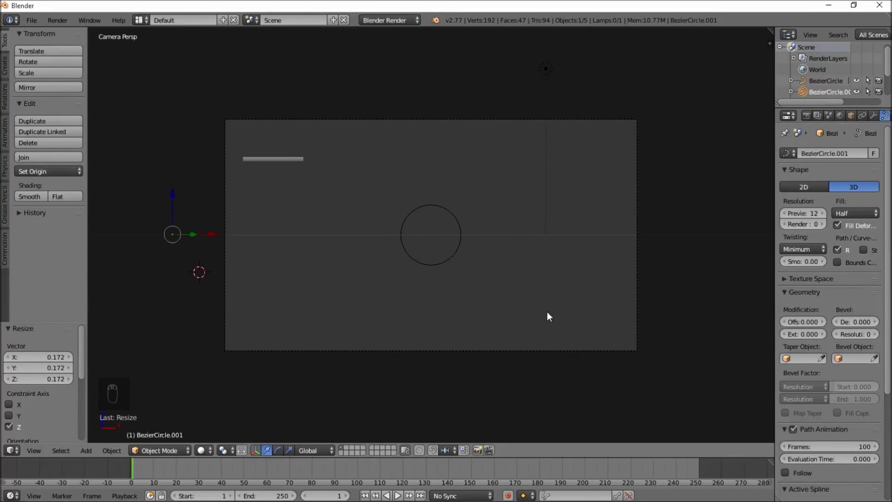
{"action": "key", "text": "s"}
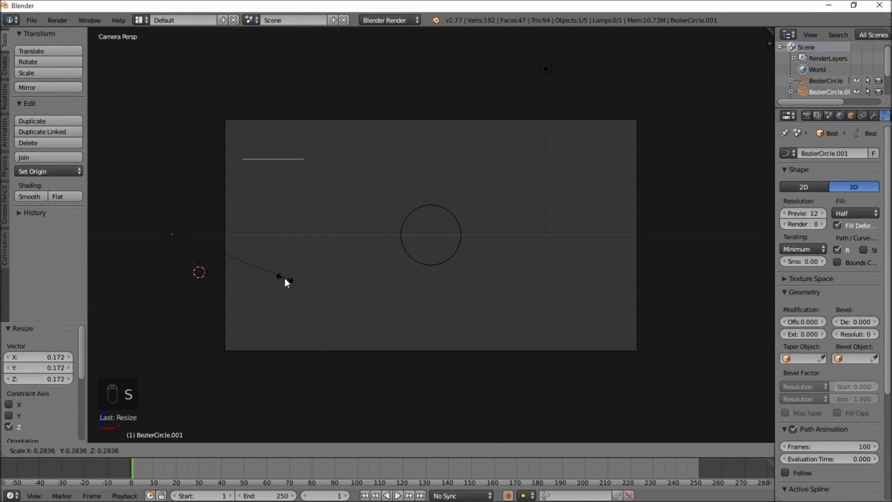
{"action": "left_click", "coordinate": [226, 257]}
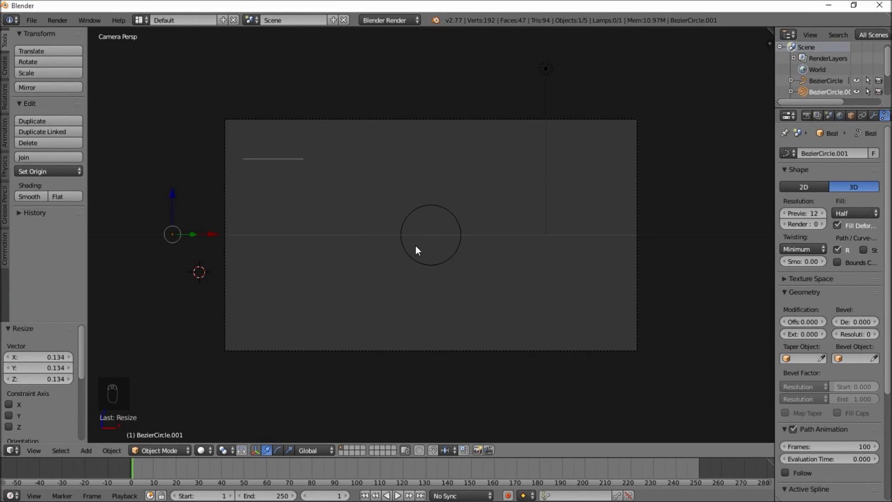
- Keyframe the straight Bezier curve's bevel start and end factors at 0 on frame 0
{"action": "right_click", "coordinate": [270, 161]}
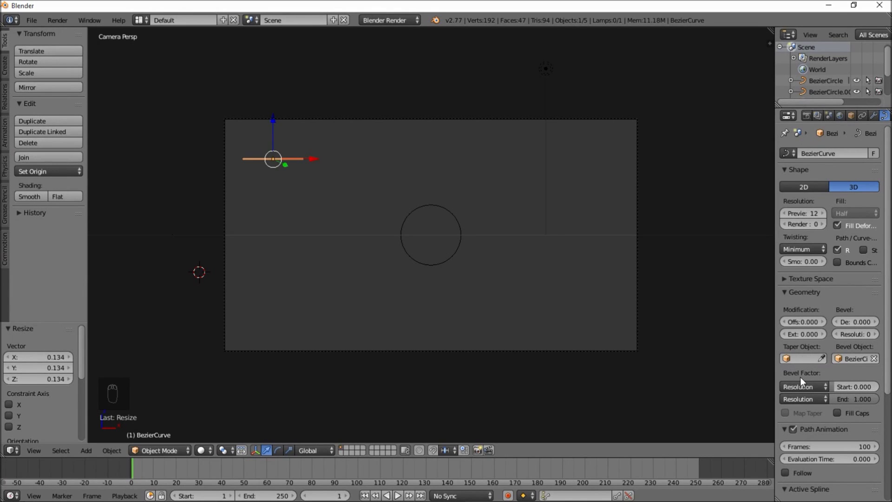
{"action": "left_click_drag", "start_coordinate": [841, 385], "coordinate": [835, 386]}
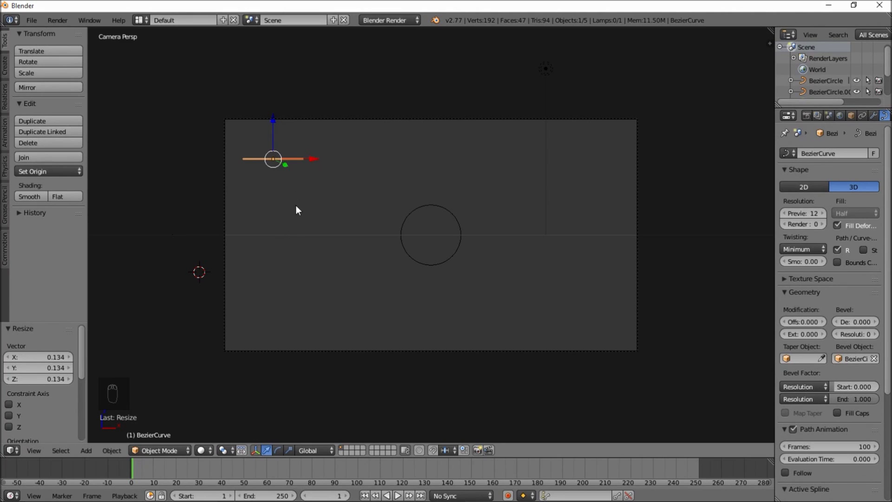
{"action": "left_click", "coordinate": [130, 468]}
{"action": "left_click_drag", "start_coordinate": [863, 398], "coordinate": [836, 391]}
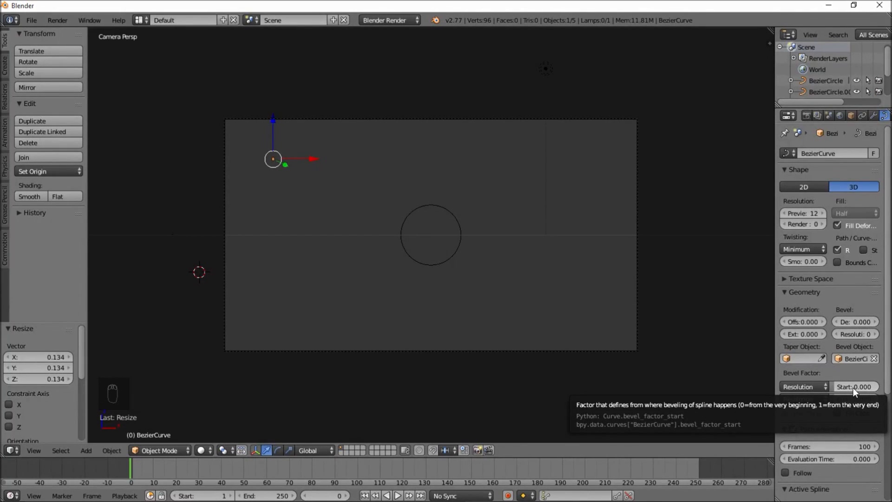
{"action": "key", "text": "i"}
{"action": "key", "text": "i"}
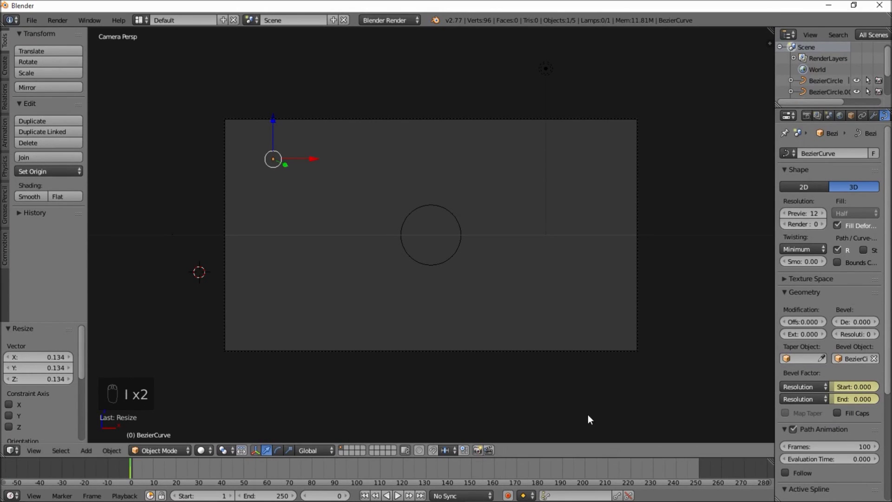
- On frame 10, keyframe the bevel start factor at 0.538 and the end factor at 0.160, and play the animation
{"action": "left_click", "coordinate": [151, 472]}
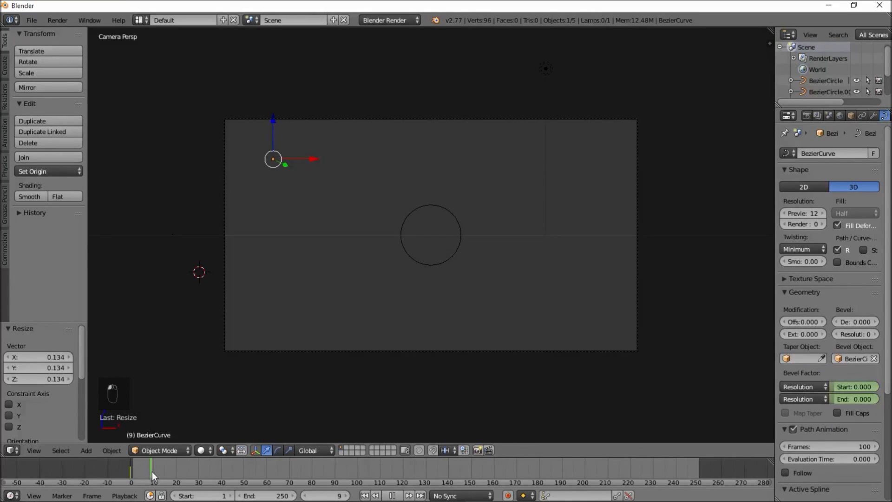
{"action": "mouse_move", "coordinate": [835, 385]}
{"action": "left_mouse_down"}
{"action": "mouse_move", "coordinate": [860, 386]}
{"action": "mouse_move", "coordinate": [853, 385]}
{"action": "left_mouse_up"}
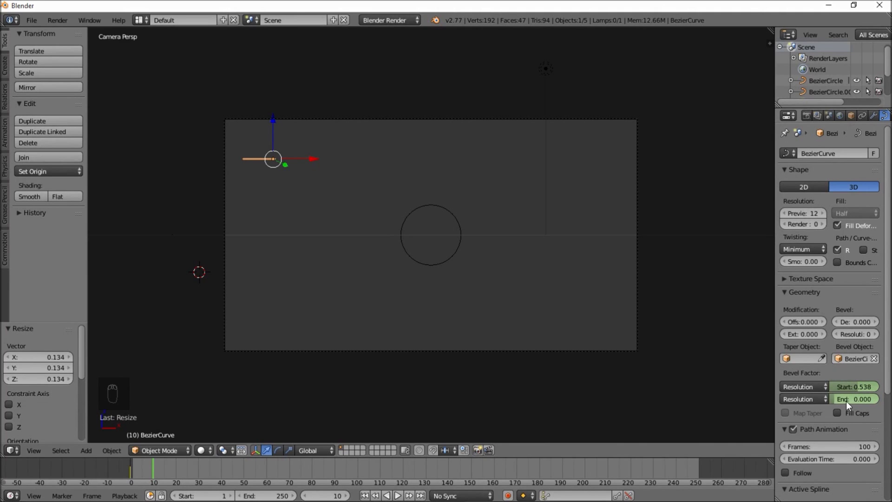
{"action": "left_click_drag", "start_coordinate": [845, 401], "coordinate": [849, 391]}
{"action": "left_click", "coordinate": [843, 402]}
{"action": "type", "text": "0.16"}
{"action": "key", "text": "Return"}
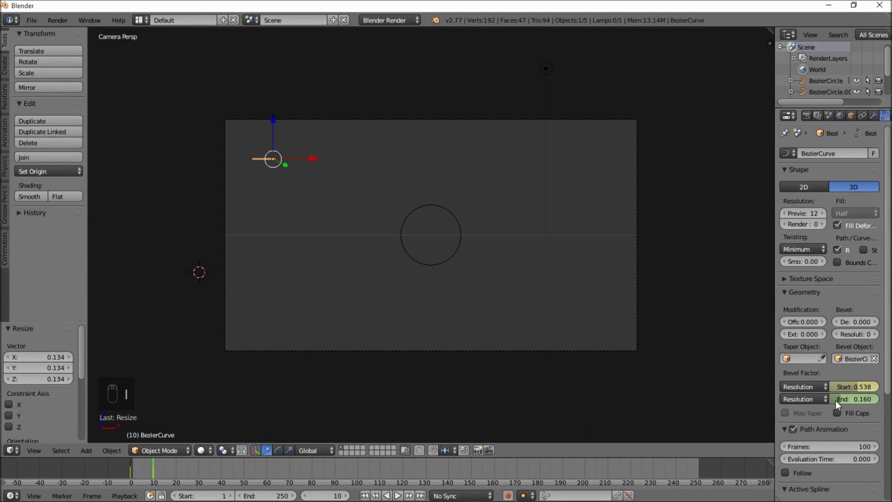
{"action": "key", "text": "i"}
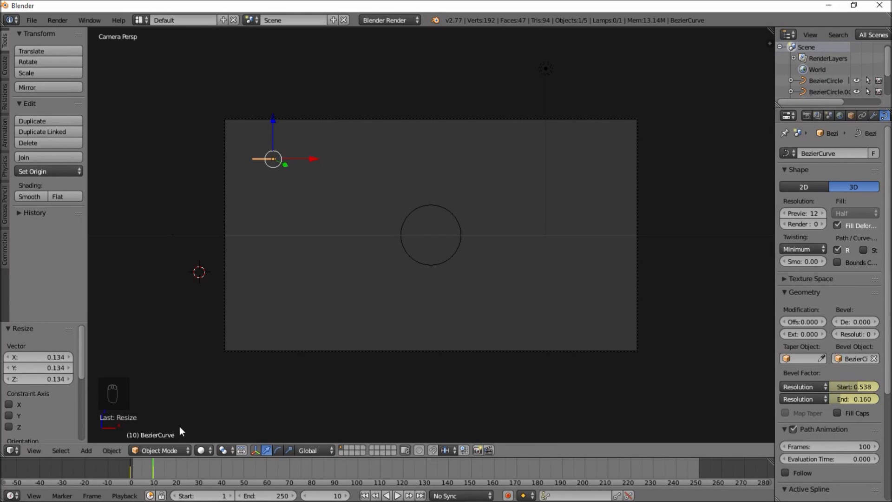
{"action": "left_click", "coordinate": [133, 467]}
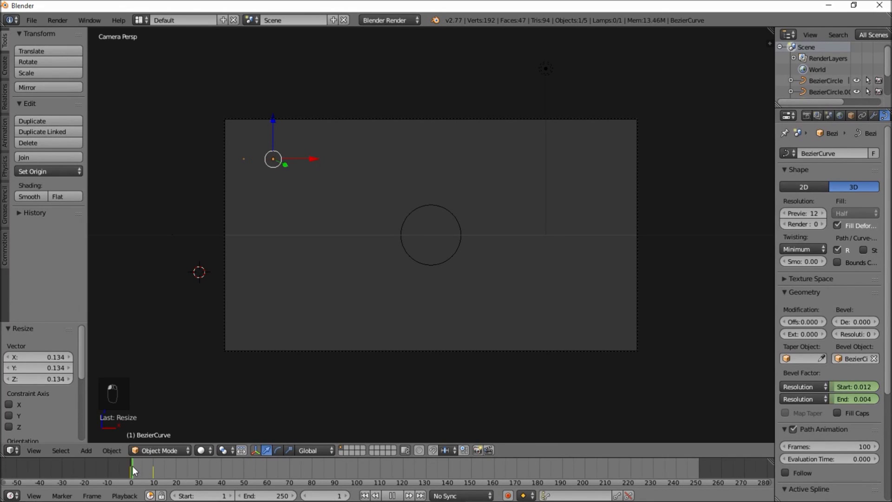
{"action": "left_click", "coordinate": [398, 496]}
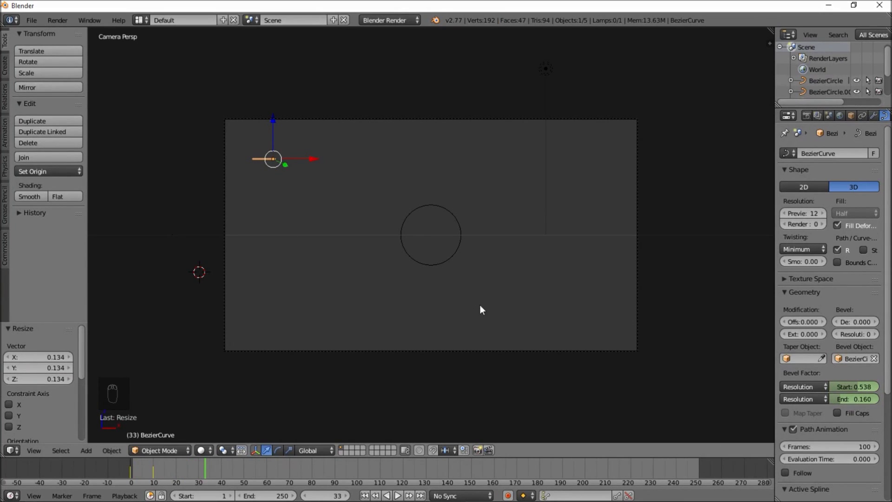
- On frame 15, keyframe both the bevel start and end factors at 1.000
{"action": "left_click_drag", "start_coordinate": [849, 388], "coordinate": [880, 398]}
{"action": "left_click_drag", "start_coordinate": [147, 462], "coordinate": [164, 468]}
{"action": "left_click_drag", "start_coordinate": [856, 387], "coordinate": [877, 400]}
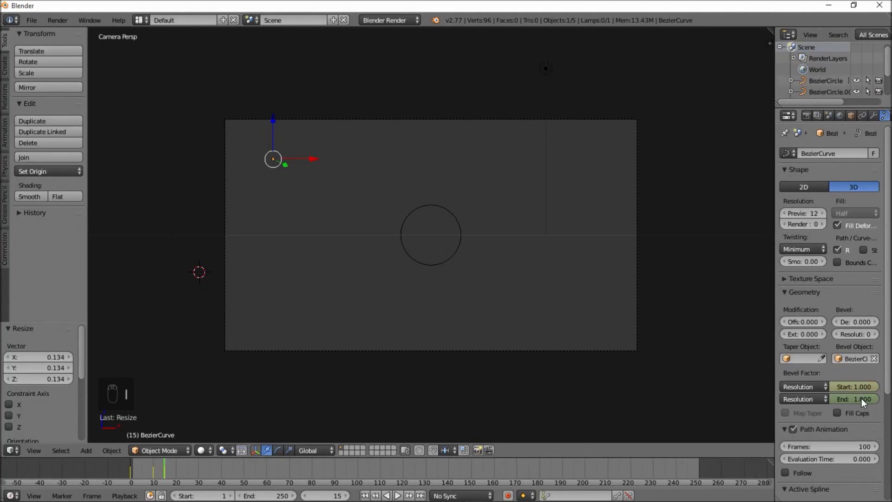
{"action": "key", "text": "i"}
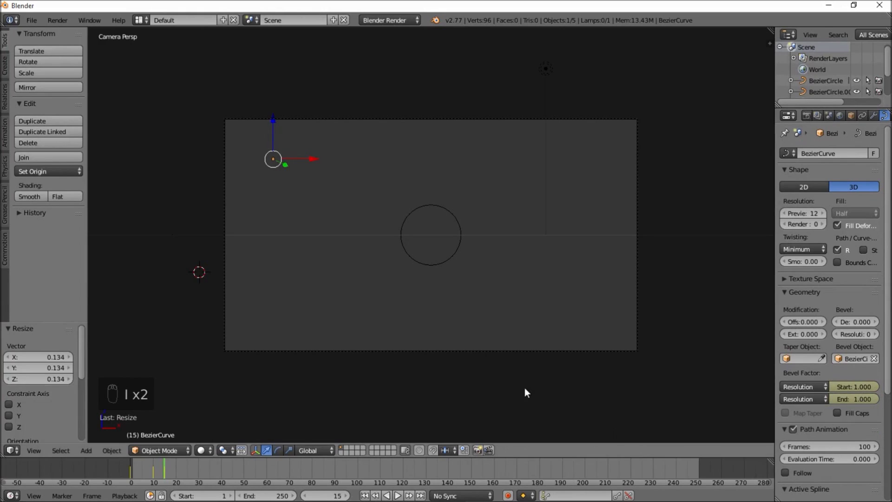
- Play the line animation from frame 0, stop it, and scrub to frame 10
{"action": "left_click", "coordinate": [130, 468]}
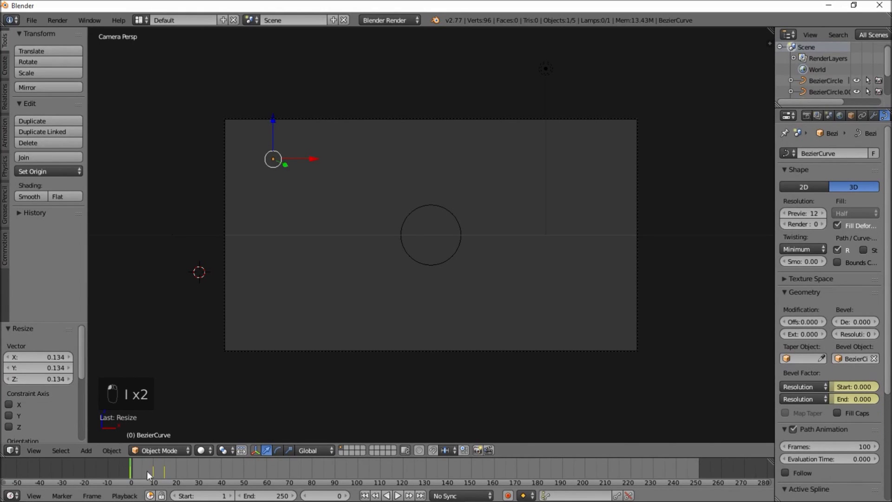
{"action": "left_click", "coordinate": [397, 496]}
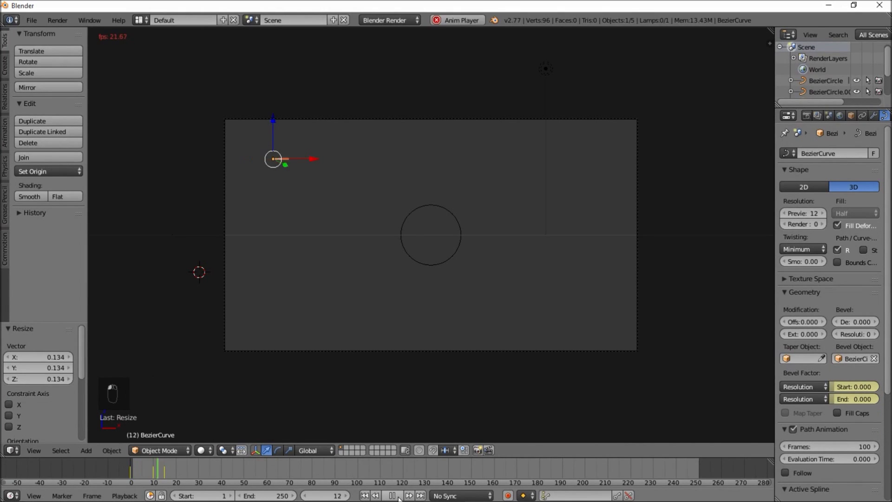
{"action": "left_click", "coordinate": [393, 495]}
{"action": "left_click_drag", "start_coordinate": [122, 467], "coordinate": [152, 470]}
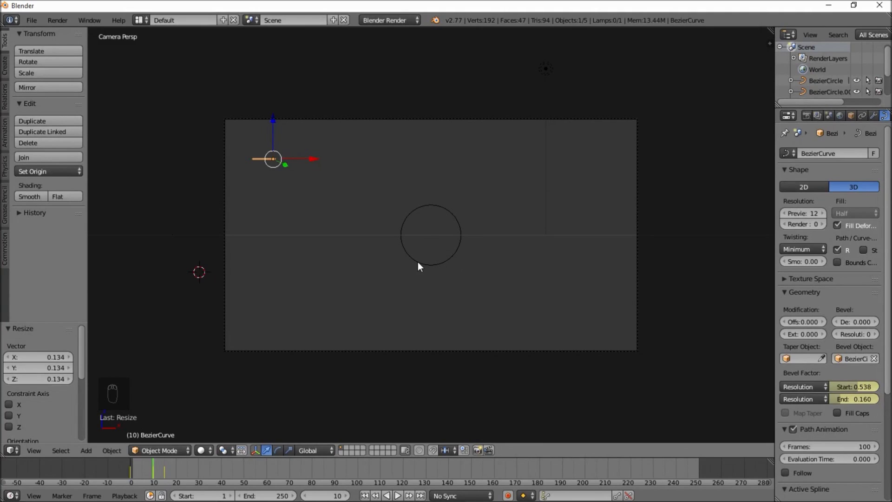
- Clear the straight curve's location and add a Curve modifier to it with BezierCircle as the object
{"action": "key", "text": "alt+g"}
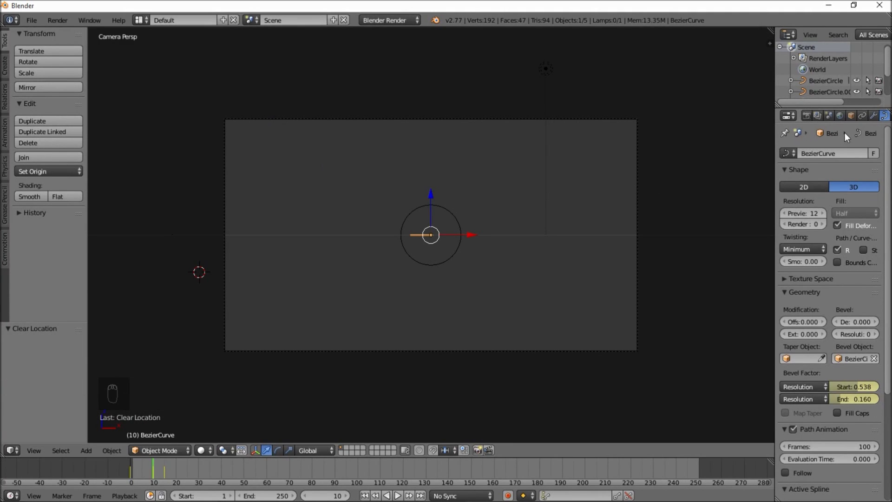
{"action": "left_click", "coordinate": [872, 116]}
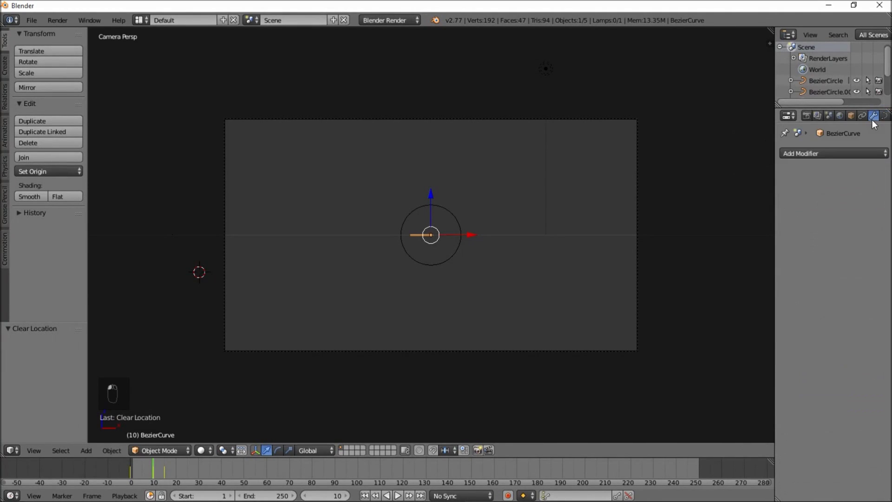
{"action": "left_click", "coordinate": [836, 152]}
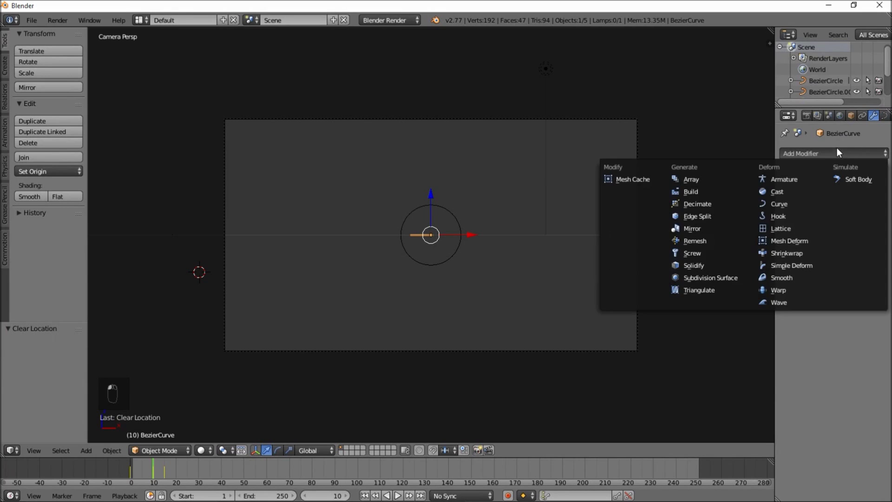
{"action": "left_click", "coordinate": [813, 203]}
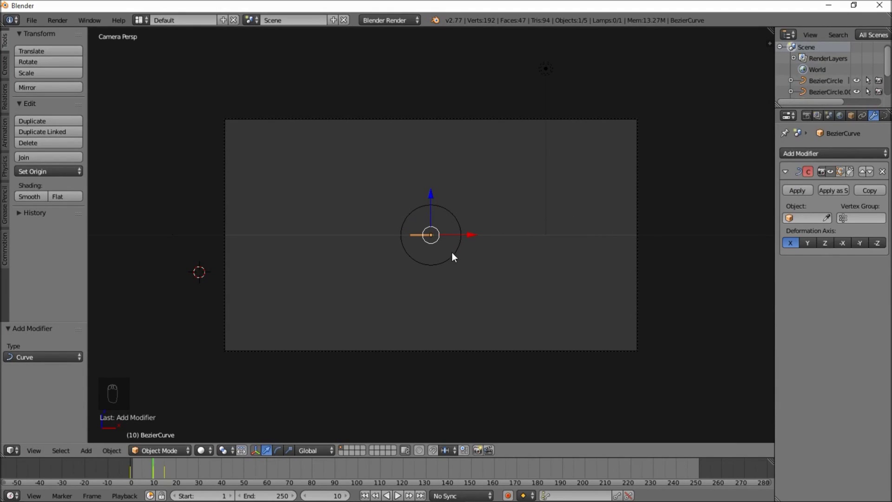
{"action": "left_click", "coordinate": [810, 219]}
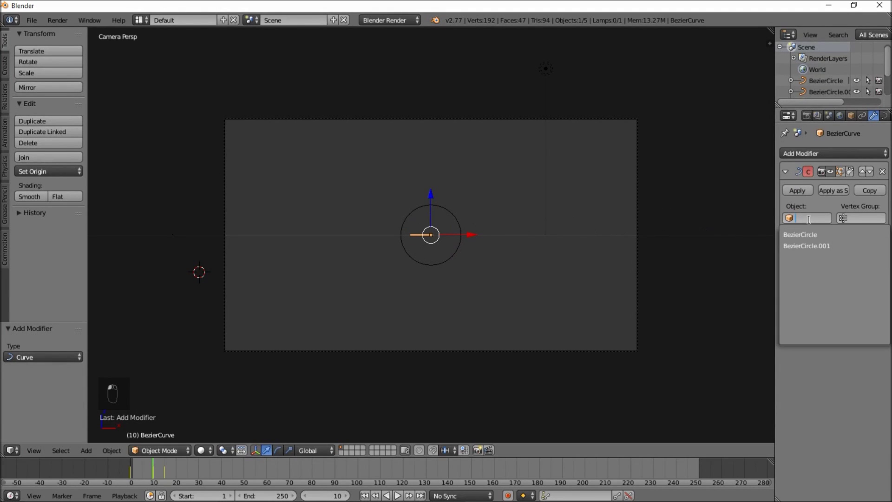
{"action": "left_click", "coordinate": [815, 235]}
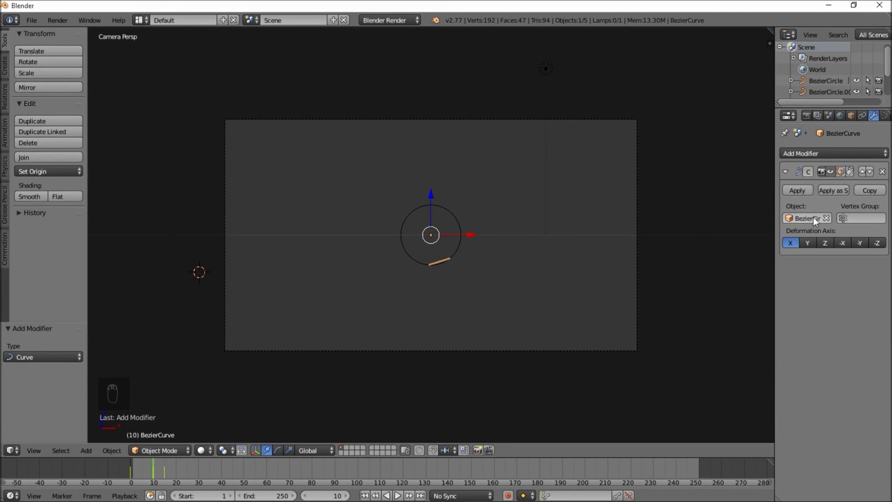
- Check the deformed line around frame 9 and rotate it 90° about the global Y axis
{"action": "scroll", "coordinate": [427, 293], "scroll_direction": "up", "scroll_amount": 2}
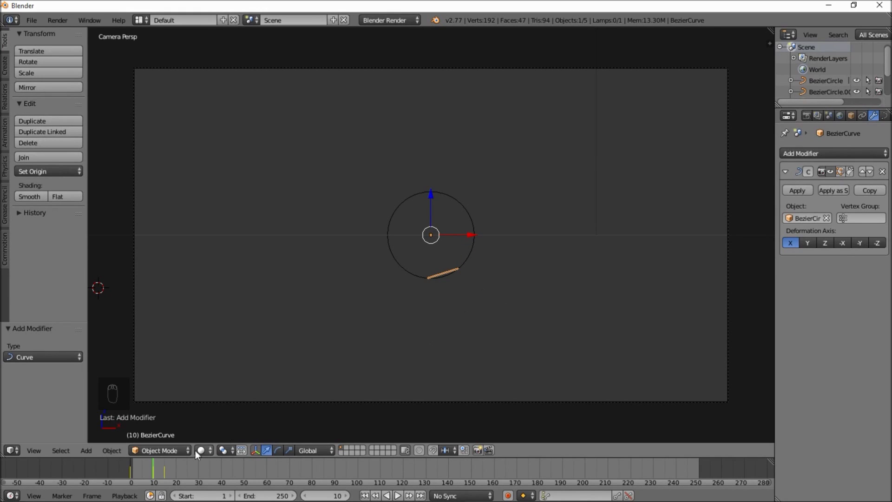
{"action": "left_click_drag", "start_coordinate": [132, 466], "coordinate": [152, 470]}
{"action": "type", "text": "ry90"}
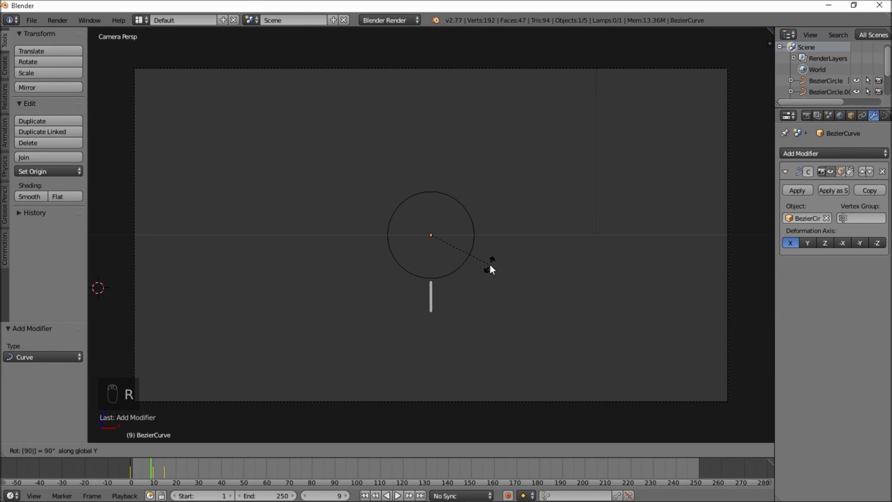
{"action": "key", "text": "Return"}
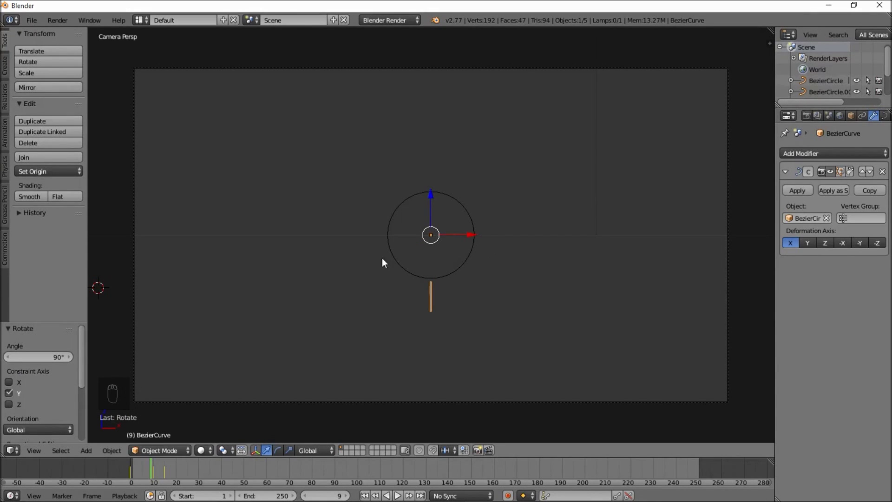
- Preview the rotated line's animation and, on frame 9, move the curve about -3.77 along Z
{"action": "left_click", "coordinate": [126, 464]}
{"action": "left_click", "coordinate": [395, 496]}
{"action": "mouse_move", "coordinate": [136, 470]}
{"action": "left_mouse_down"}
{"action": "mouse_move", "coordinate": [175, 475]}
{"action": "mouse_move", "coordinate": [140, 472]}
{"action": "mouse_move", "coordinate": [152, 475]}
{"action": "left_mouse_up"}
{"action": "key", "text": "g"}
{"action": "key", "text": "z"}
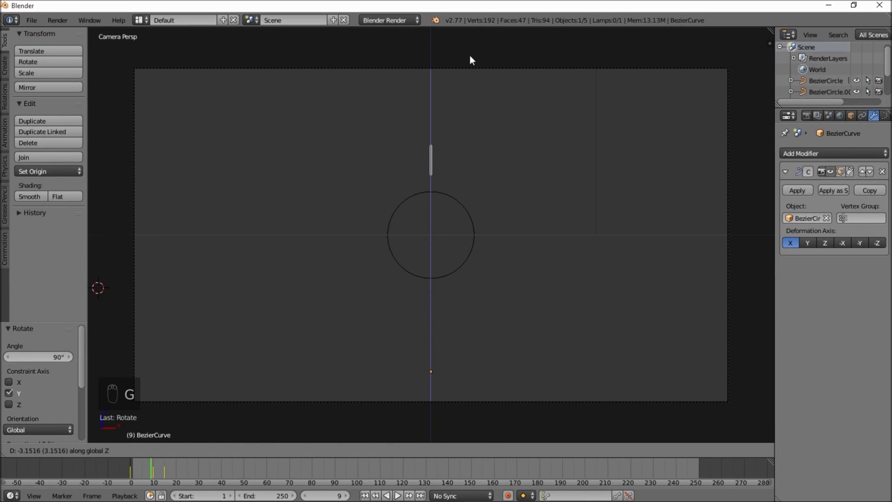
{"action": "left_click", "coordinate": [432, 81]}
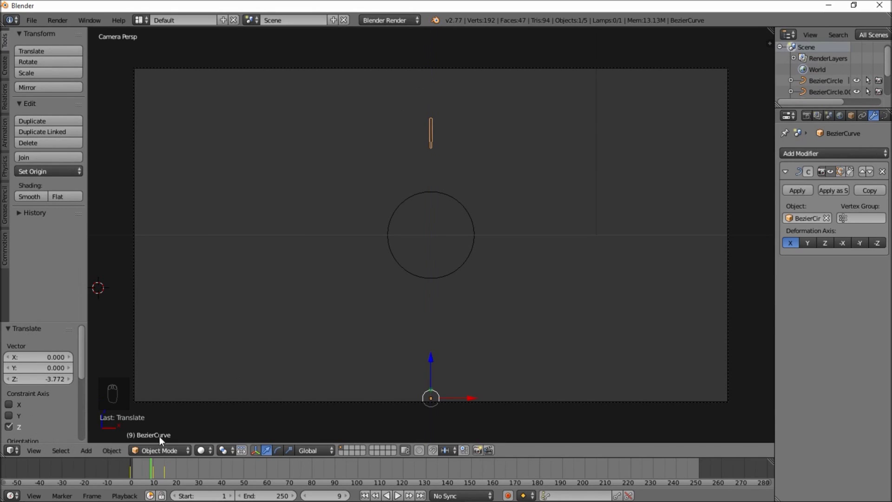
- Play the animation from frame 0, scrub to frame 14, and move the curve about 1.56 along Z
{"action": "left_click", "coordinate": [131, 467]}
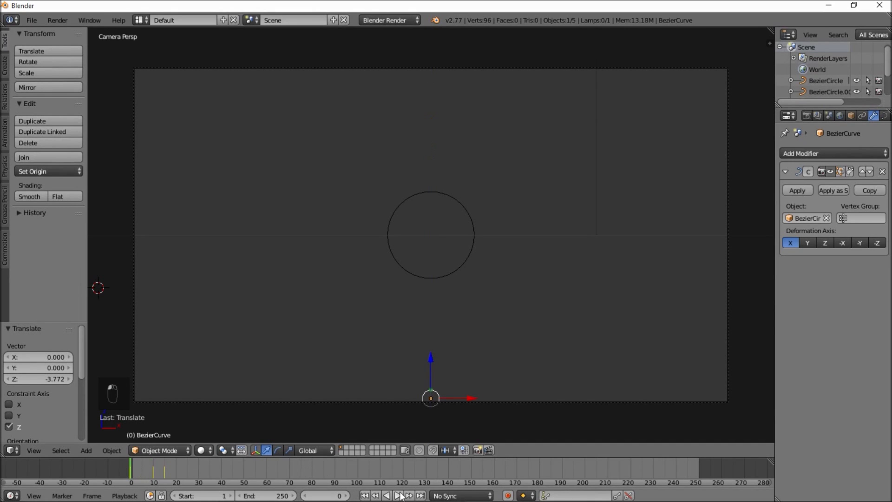
{"action": "left_click", "coordinate": [400, 496]}
{"action": "left_click", "coordinate": [400, 497]}
{"action": "left_click_drag", "start_coordinate": [150, 464], "coordinate": [160, 470]}
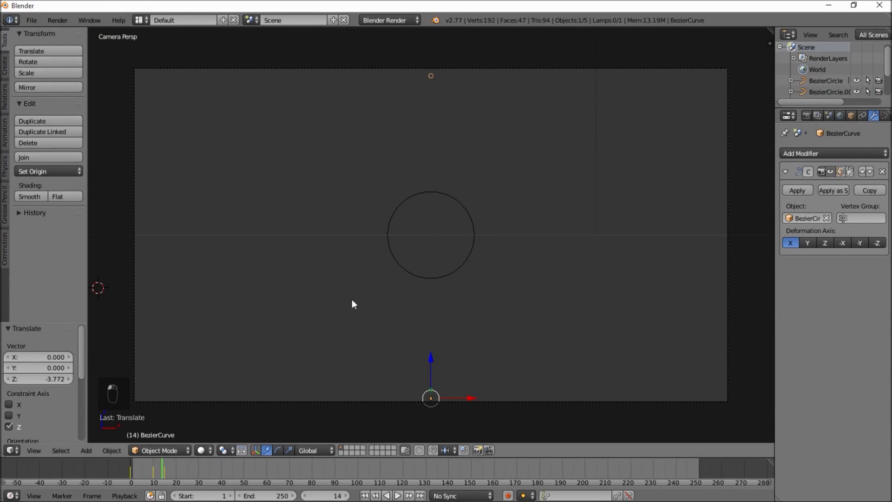
{"action": "key", "text": "g"}
{"action": "key", "text": "z"}
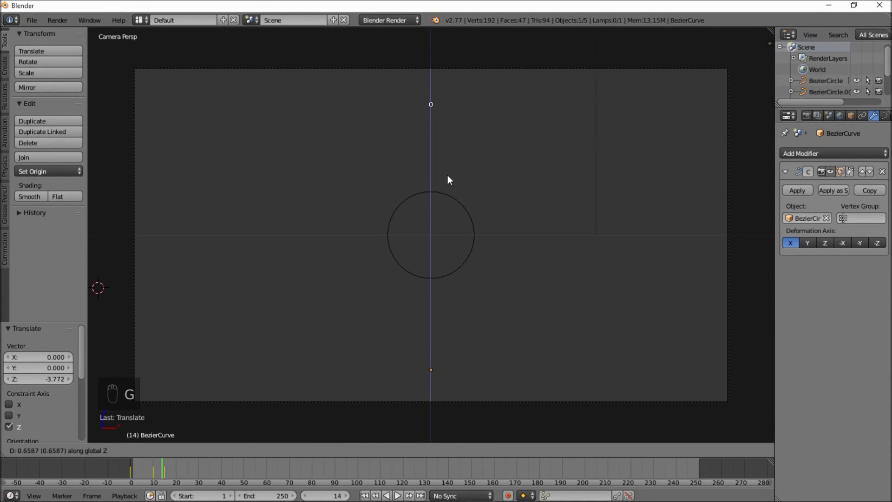
{"action": "key", "text": "g"}
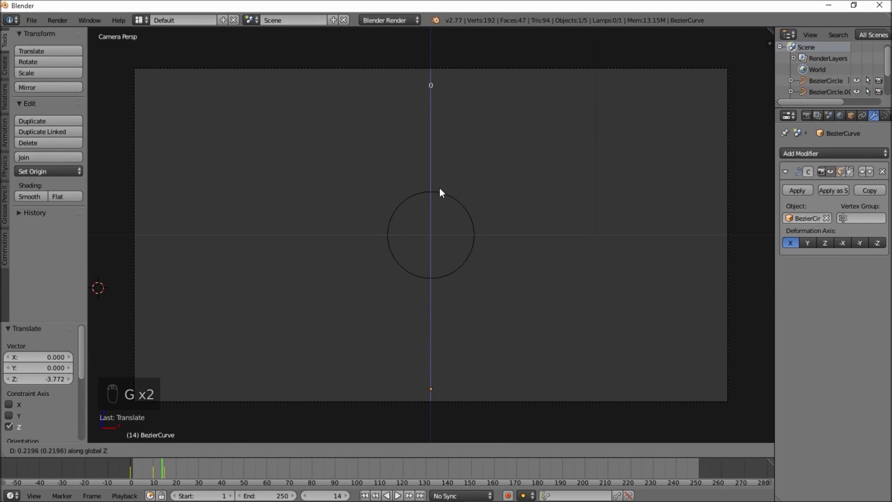
{"action": "left_click", "coordinate": [442, 132]}
- Scrub through the line's motion to frame 8 and move the curve about -0.89 along Z, so it starts just above the circle
{"action": "left_click_drag", "start_coordinate": [138, 466], "coordinate": [160, 470]}
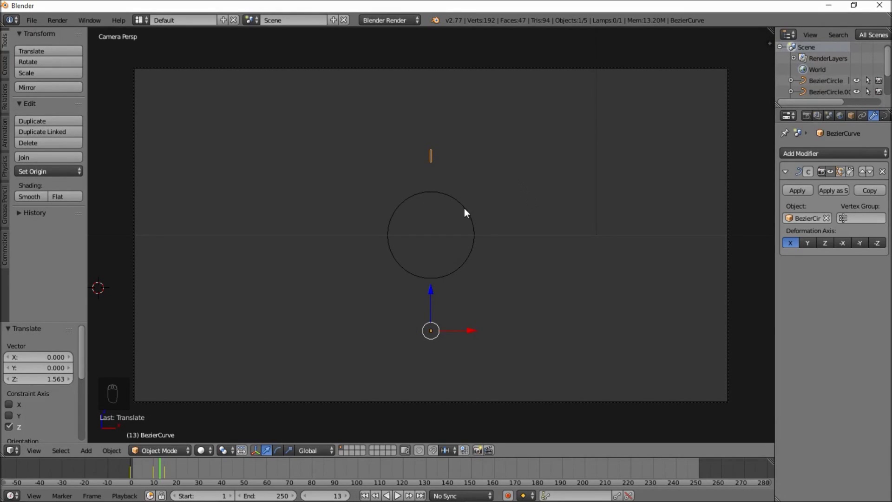
{"action": "mouse_move", "coordinate": [153, 470]}
{"action": "left_mouse_down"}
{"action": "mouse_move", "coordinate": [165, 470]}
{"action": "mouse_move", "coordinate": [152, 472]}
{"action": "left_mouse_up"}
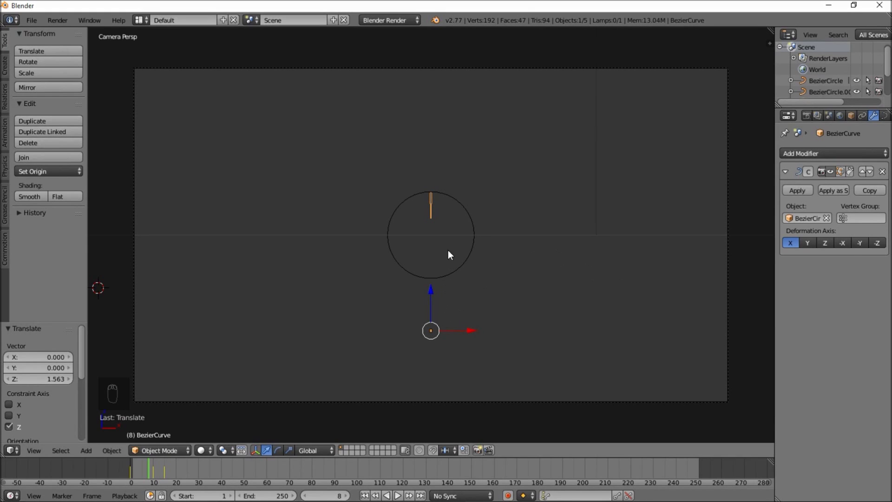
{"action": "key", "text": "g"}
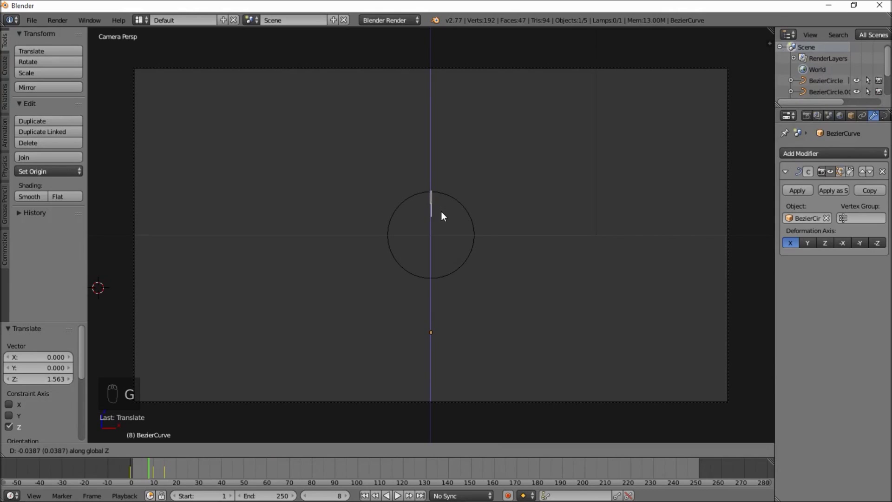
{"action": "left_click", "coordinate": [438, 244]}
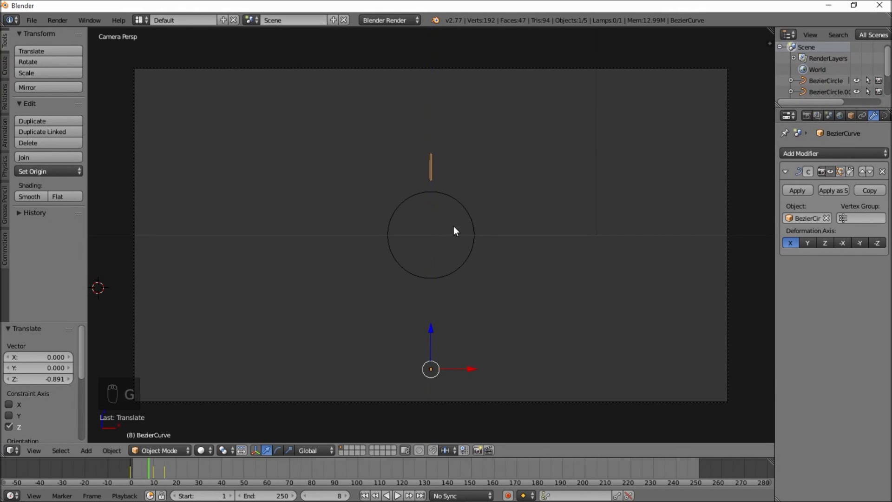
- Add an Array modifier to the line and move it above the Curve modifier
{"action": "left_click", "coordinate": [796, 152]}
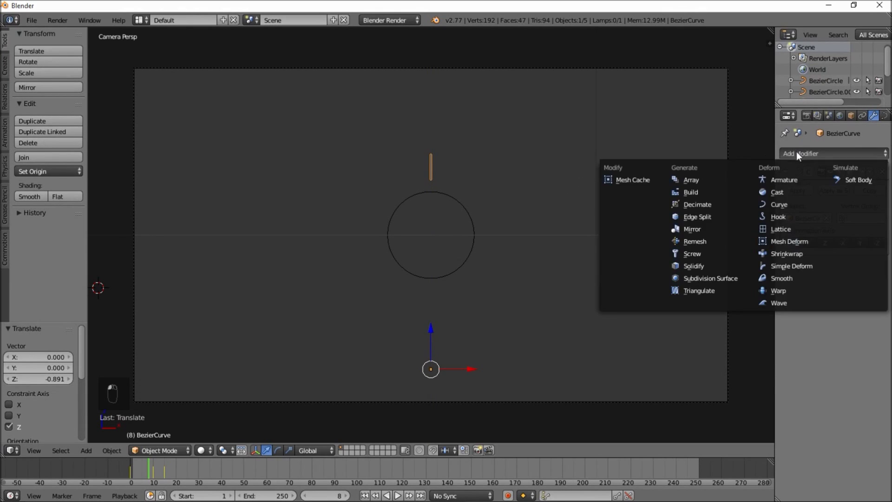
{"action": "left_click", "coordinate": [708, 179]}
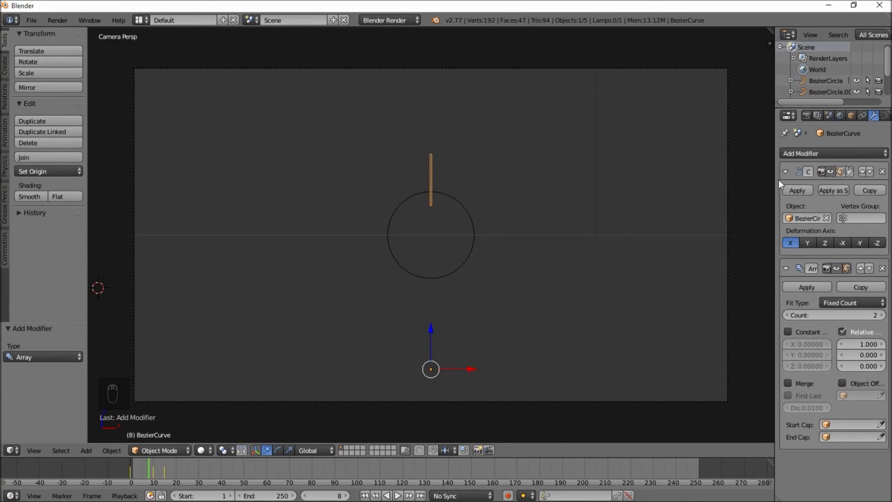
{"action": "left_click", "coordinate": [860, 269]}
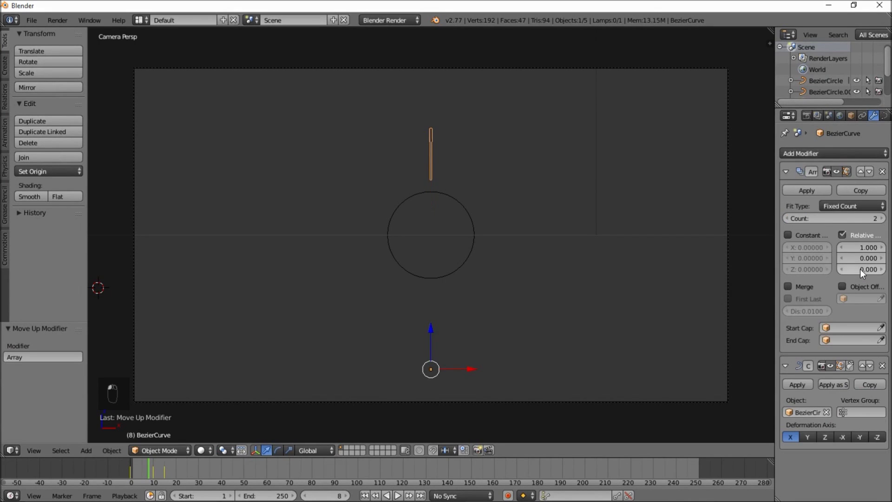
- Switch the array from relative to constant offset, with Y at -1.05 and a count of 7, to ring the lines around the circle
{"action": "left_click", "coordinate": [842, 234]}
{"action": "left_click", "coordinate": [787, 235]}
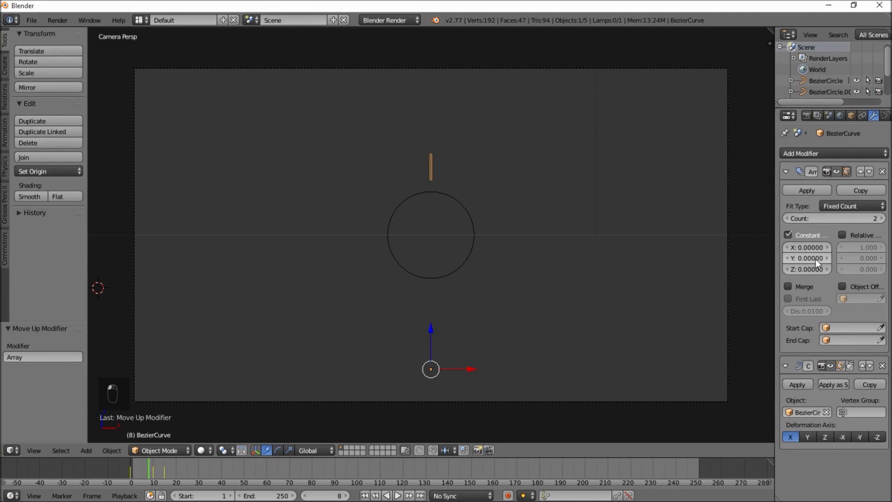
{"action": "left_click_drag", "start_coordinate": [820, 258], "coordinate": [780, 258]}
{"action": "left_click", "coordinate": [835, 218]}
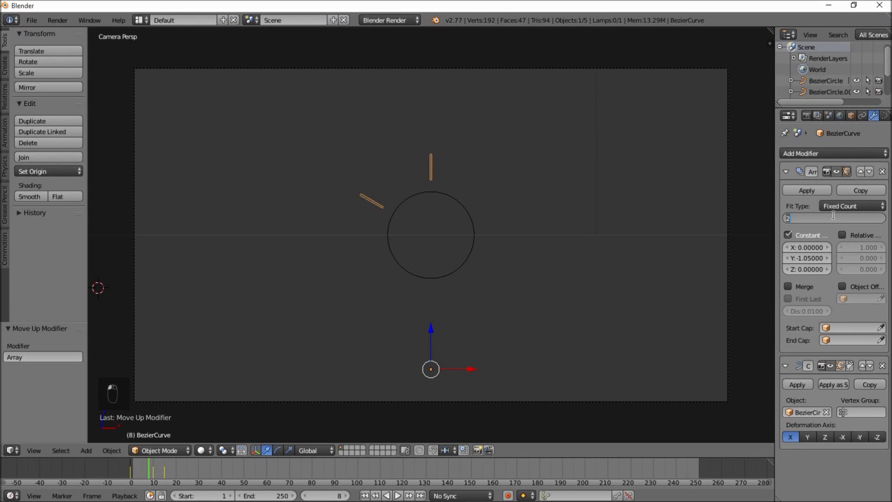
{"action": "type", "text": "7"}
{"action": "key", "text": "Return"}
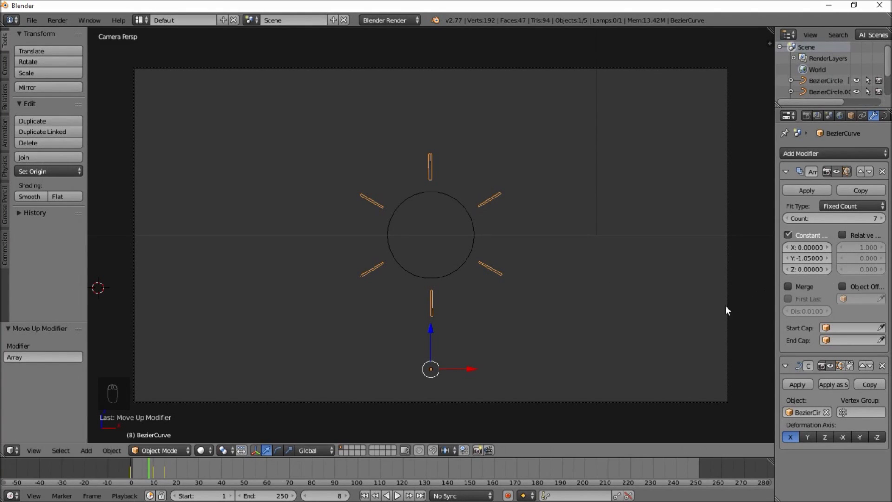
- Play the burst animation from frame 0, stop it, and scrub back to frame 7
{"action": "left_click", "coordinate": [131, 467]}
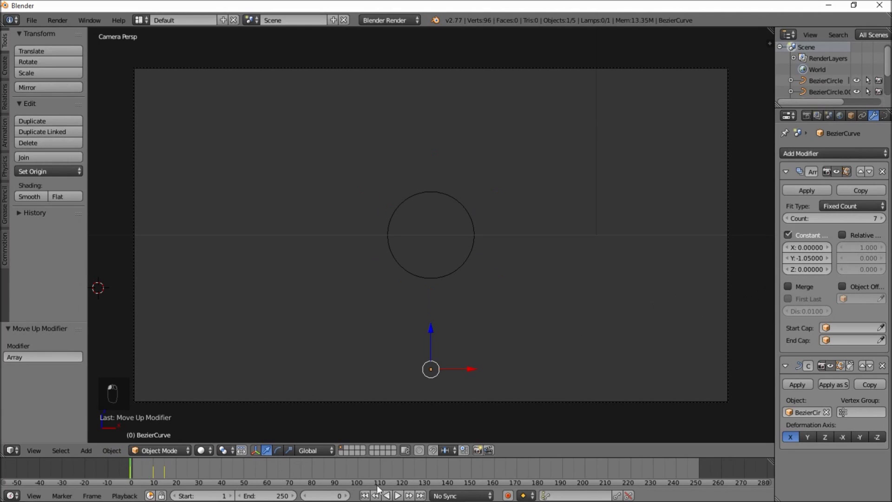
{"action": "left_click", "coordinate": [403, 495]}
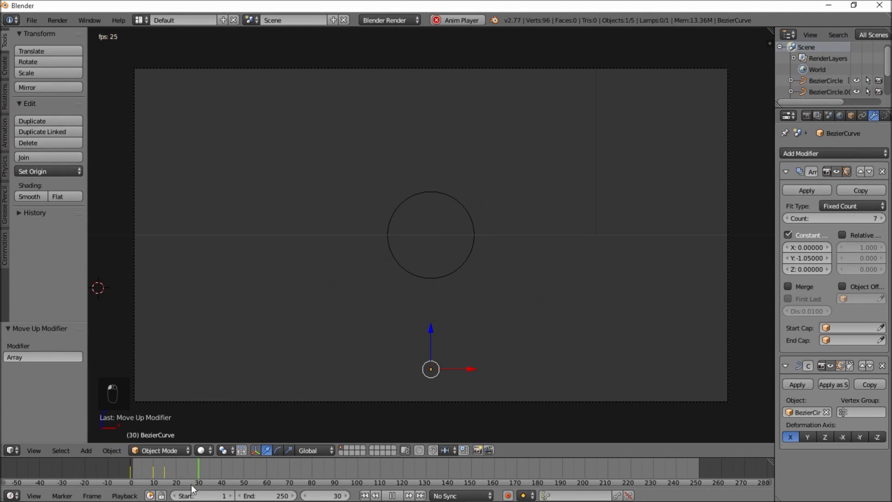
{"action": "key", "text": "Escape"}
{"action": "left_click", "coordinate": [157, 464]}
{"action": "left_click_drag", "start_coordinate": [157, 464], "coordinate": [146, 464]}
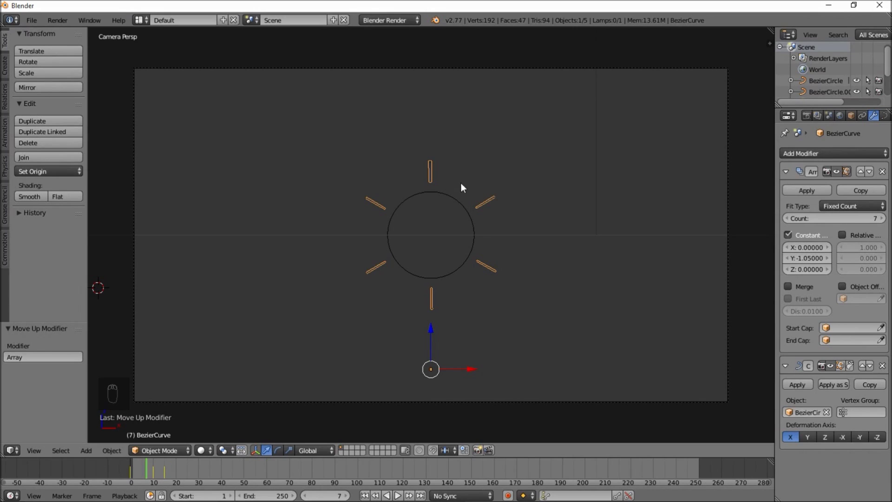
- Switch the render engine to Cycles and create a new material for the line
{"action": "left_click", "coordinate": [388, 24]}
{"action": "left_click", "coordinate": [400, 60]}
{"action": "scroll", "coordinate": [832, 119], "scroll_direction": "down", "scroll_amount": 4}
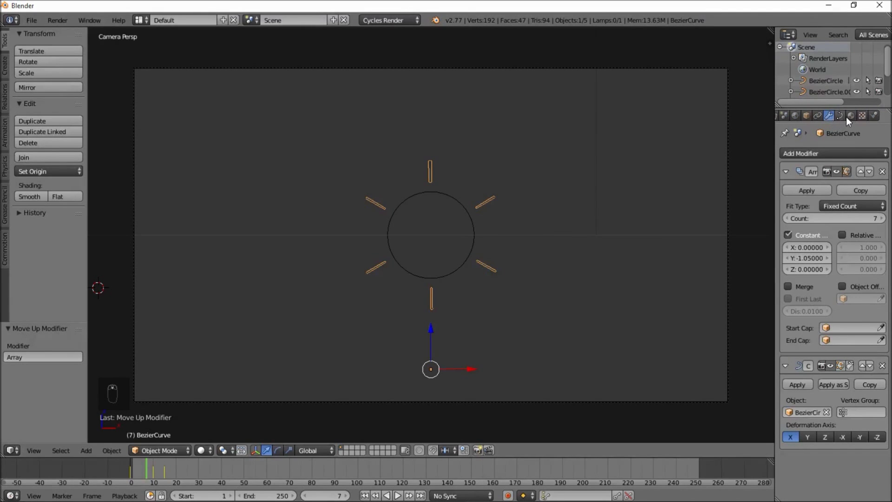
{"action": "left_click", "coordinate": [851, 116]}
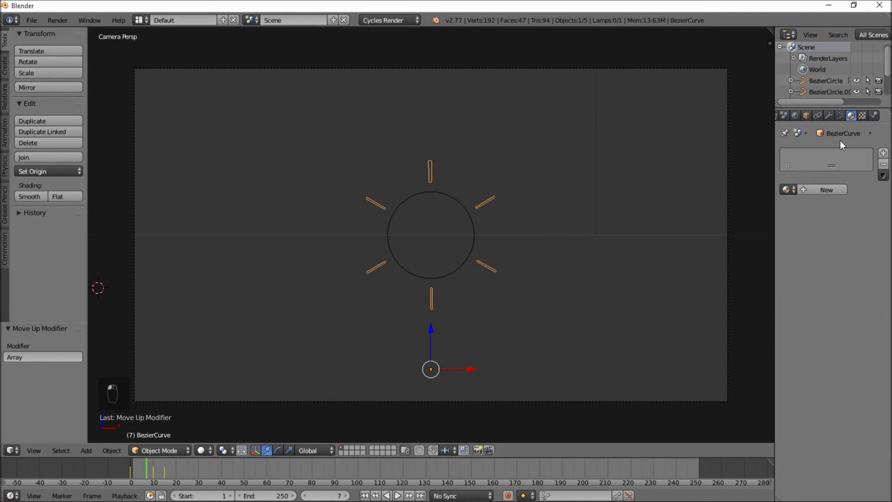
{"action": "left_click", "coordinate": [813, 195]}
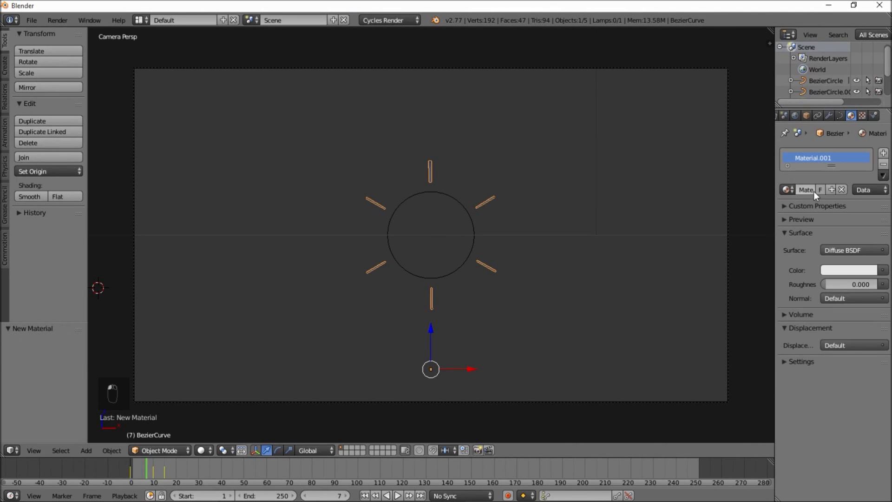
- Set the material's surface shader to Emission with a strength of 5
{"action": "left_click", "coordinate": [844, 250]}
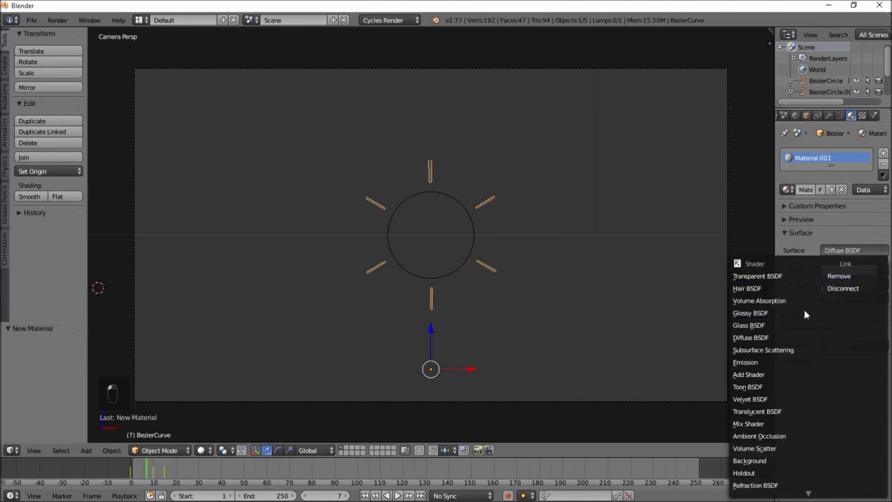
{"action": "left_click", "coordinate": [768, 364]}
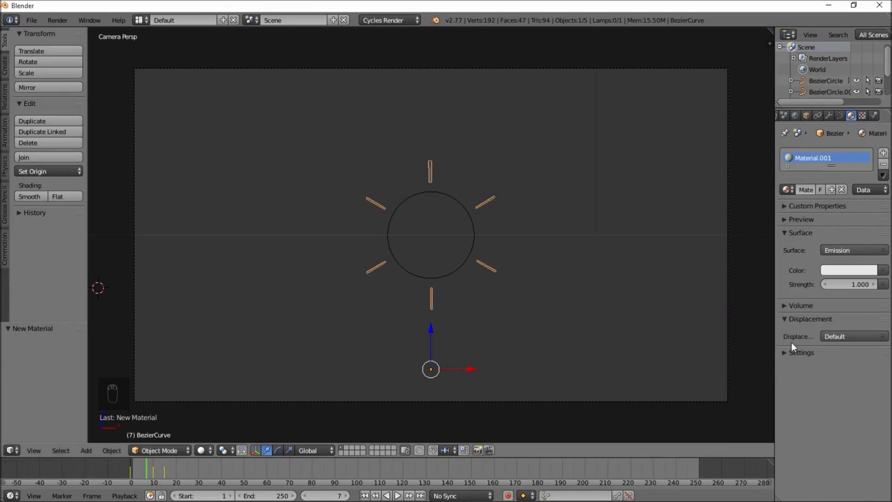
{"action": "left_click", "coordinate": [850, 284]}
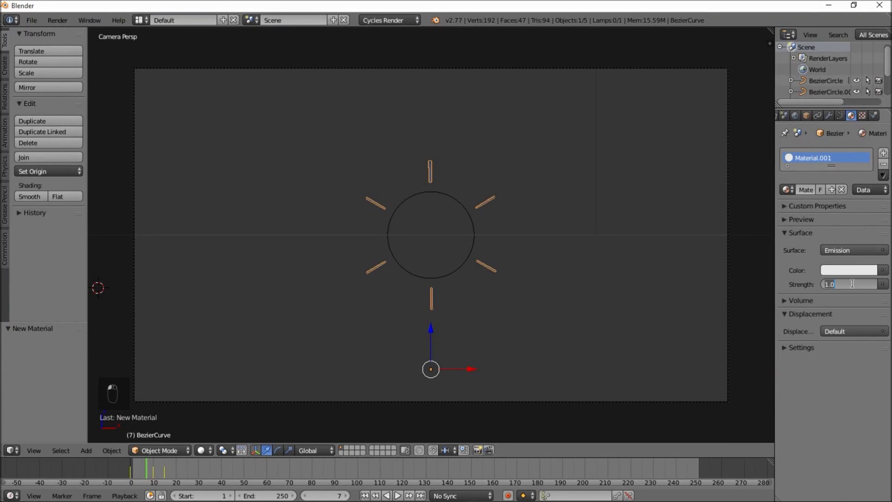
{"action": "type", "text": "5"}
{"action": "key", "text": "Return"}
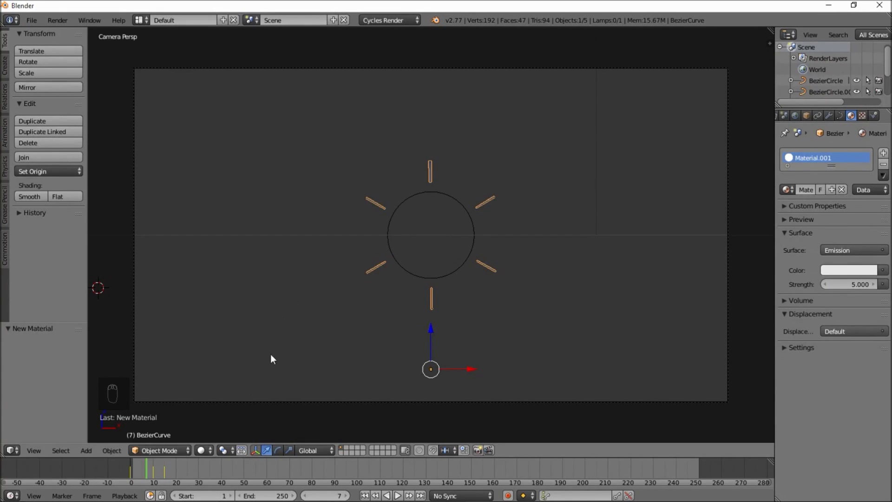
- Switch the viewport to Rendered shading and set the world background colour to a very dark green
{"action": "left_click", "coordinate": [206, 450]}
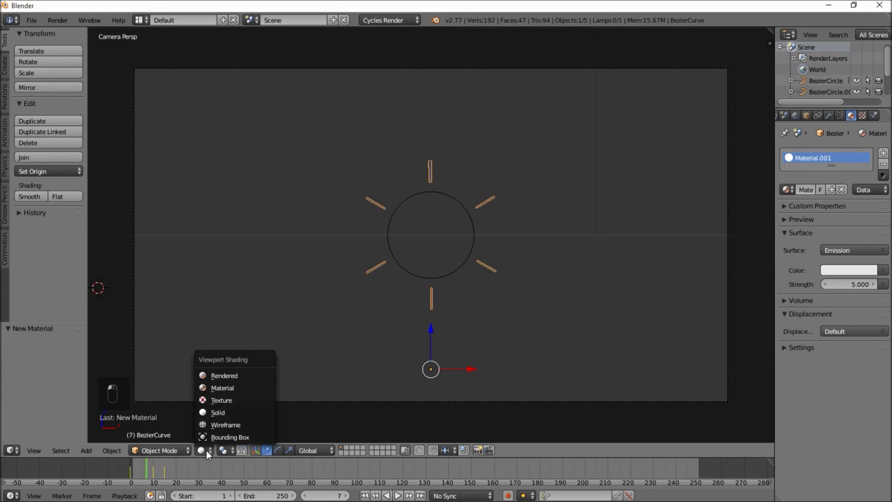
{"action": "left_click", "coordinate": [242, 375]}
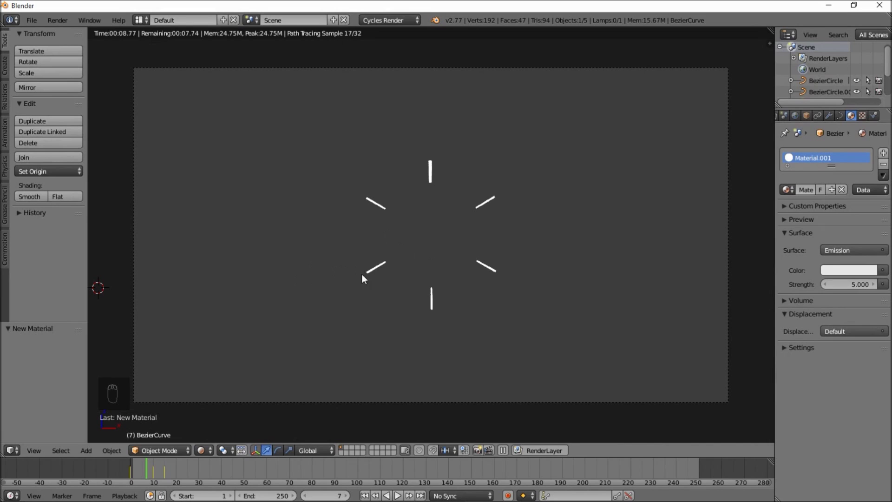
{"action": "left_click", "coordinate": [796, 116]}
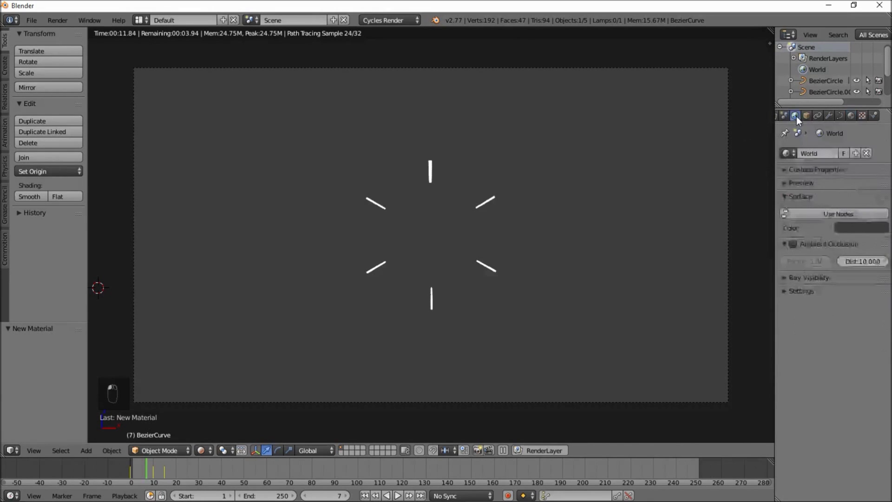
{"action": "left_click", "coordinate": [857, 228]}
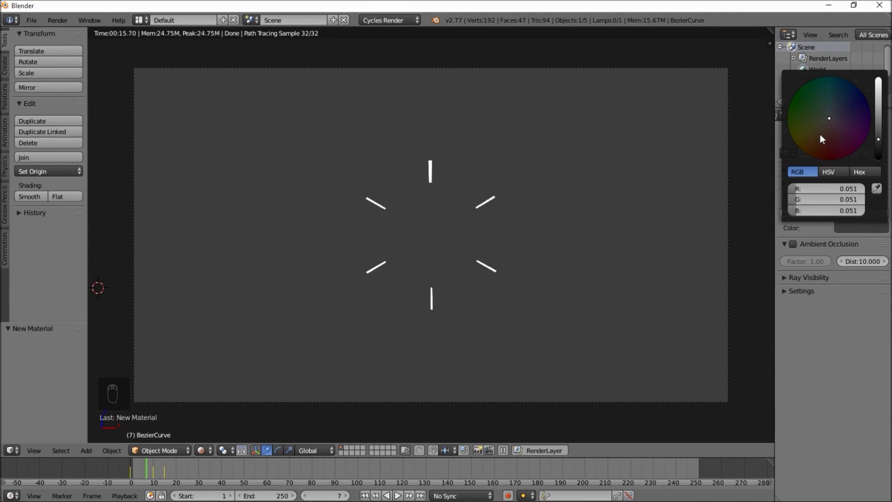
{"action": "left_click_drag", "start_coordinate": [824, 117], "coordinate": [801, 117]}
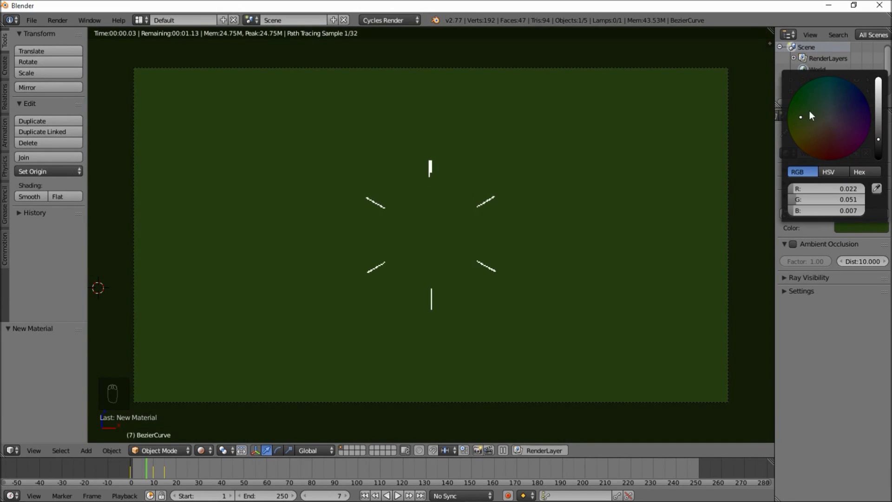
{"action": "left_click", "coordinate": [878, 143]}
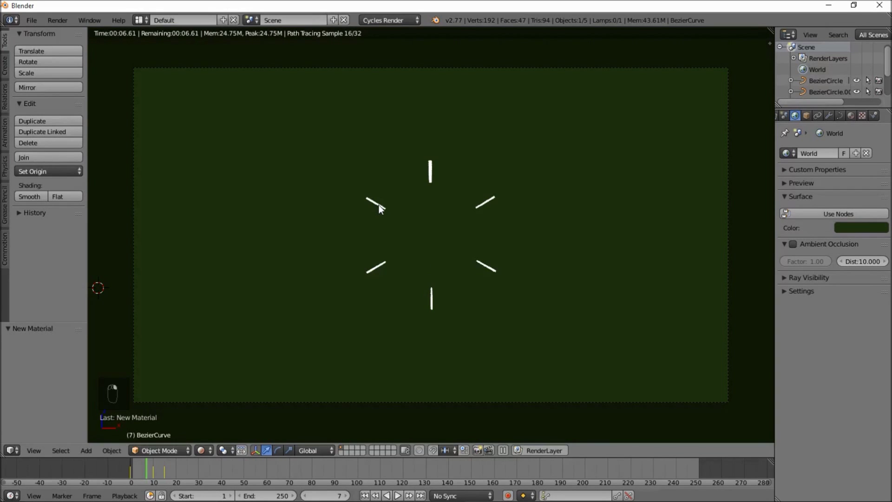
- Change the line material's emission colour to yellow and lower its brightness to a dark yellow
{"action": "left_click", "coordinate": [850, 118]}
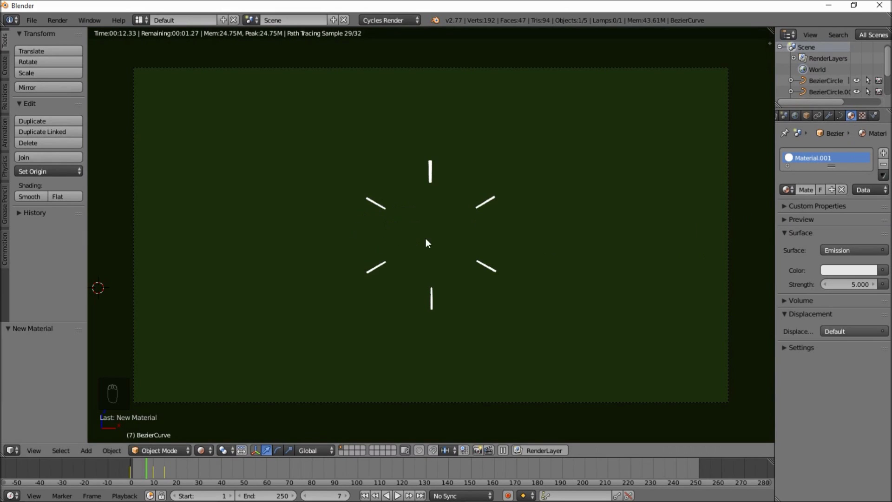
{"action": "left_click", "coordinate": [844, 269]}
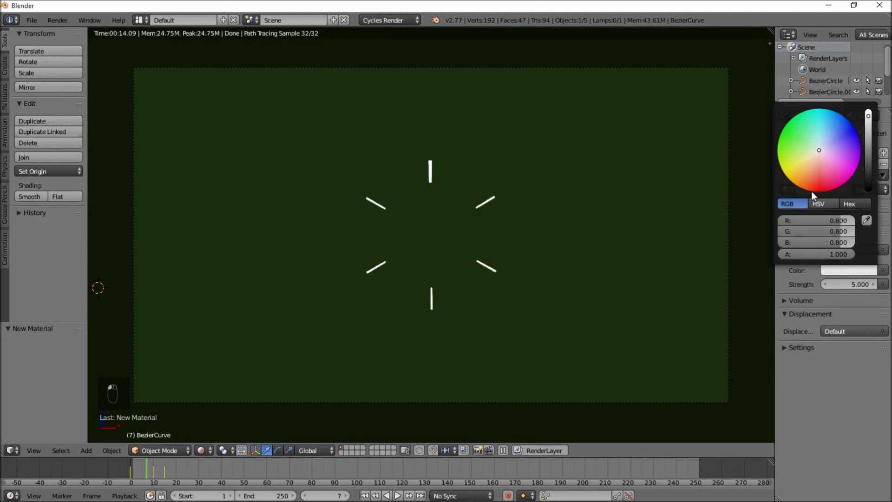
{"action": "left_click", "coordinate": [800, 163]}
{"action": "left_click", "coordinate": [799, 164]}
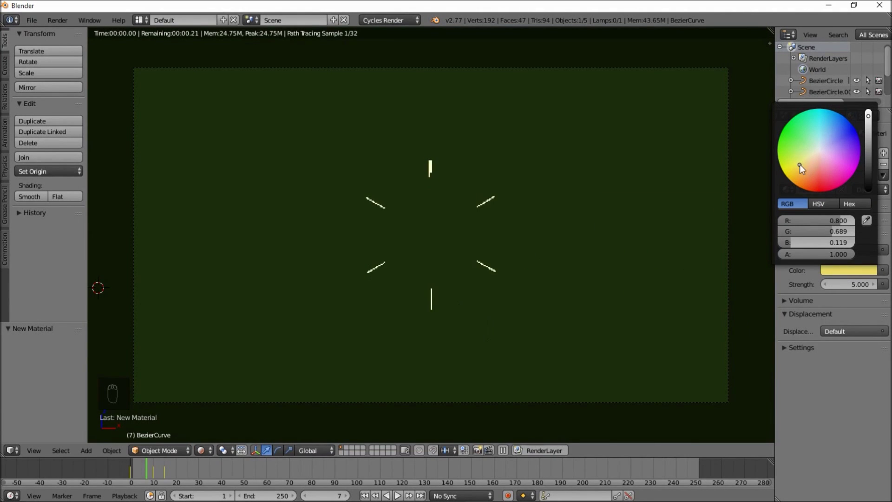
{"action": "left_click", "coordinate": [868, 150]}
{"action": "mouse_move", "coordinate": [869, 153]}
{"action": "left_mouse_down"}
{"action": "mouse_move", "coordinate": [868, 141]}
{"action": "mouse_move", "coordinate": [867, 150]}
{"action": "left_mouse_up"}
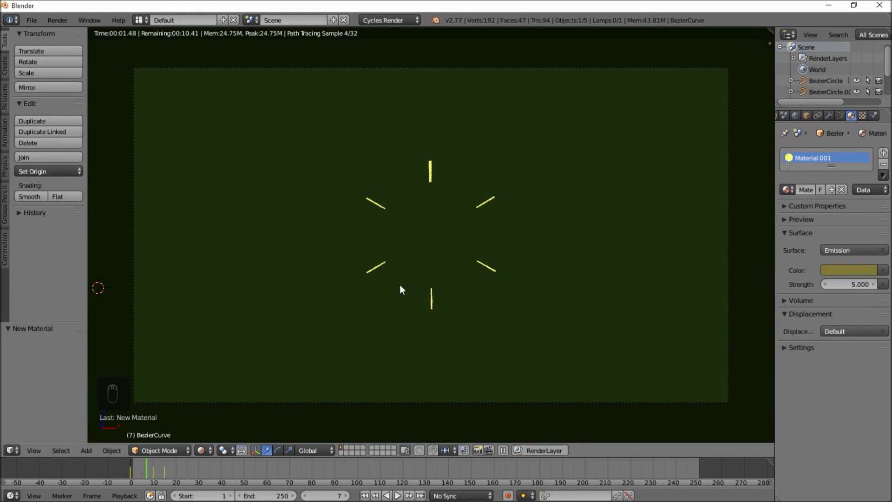
- Check the rendered burst at frame 12 and return the viewport to Solid shading
{"action": "left_click_drag", "start_coordinate": [137, 469], "coordinate": [158, 467]}
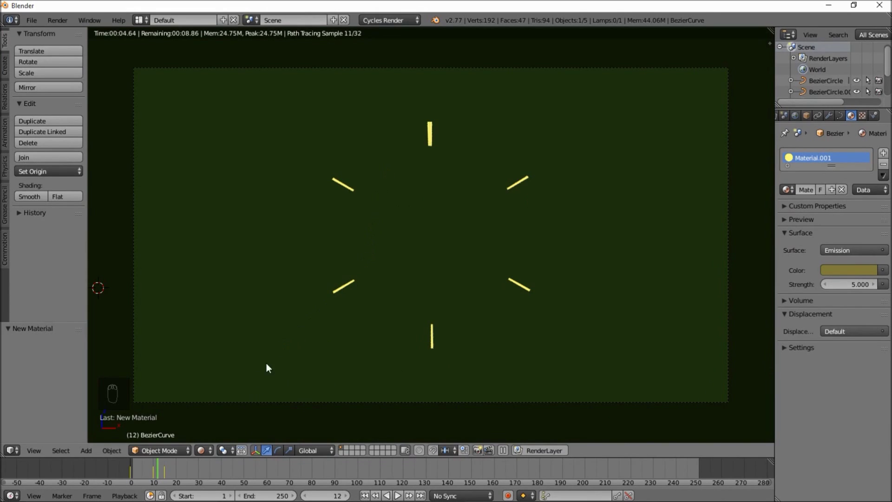
{"action": "left_click", "coordinate": [205, 451]}
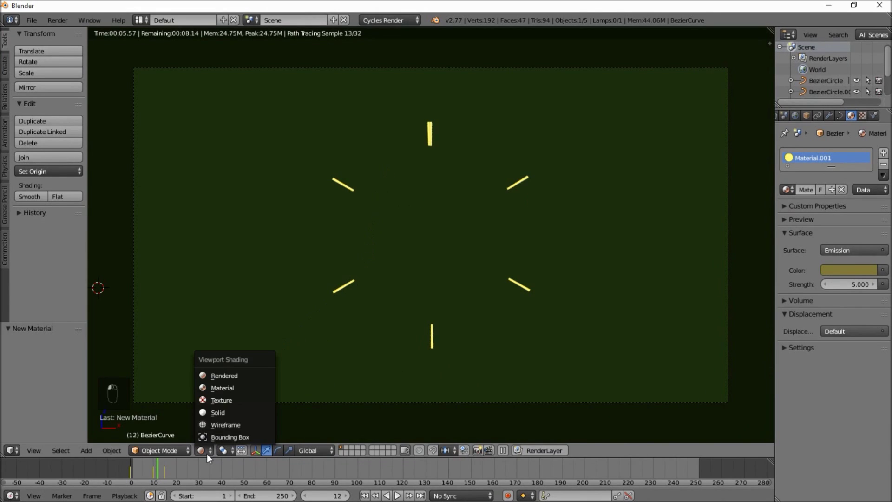
{"action": "left_click", "coordinate": [215, 416]}
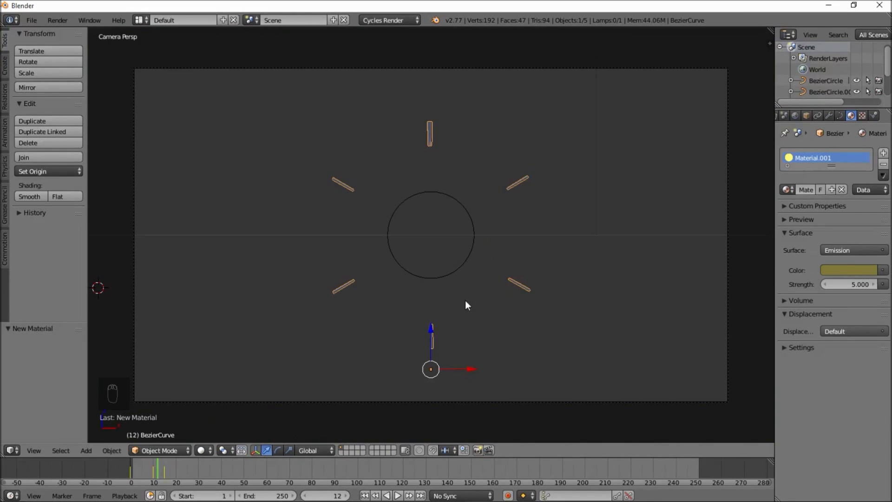
{"action": "scroll", "coordinate": [464, 301], "scroll_direction": "up", "scroll_amount": 2}
{"action": "scroll", "coordinate": [466, 301], "scroll_direction": "down", "scroll_amount": 1}
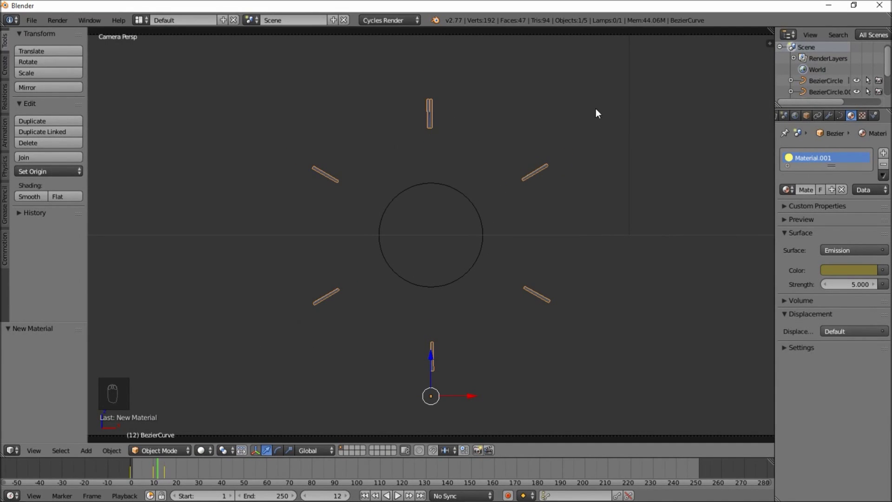
{"action": "scroll", "coordinate": [426, 157], "scroll_direction": "down", "scroll_amount": 1}
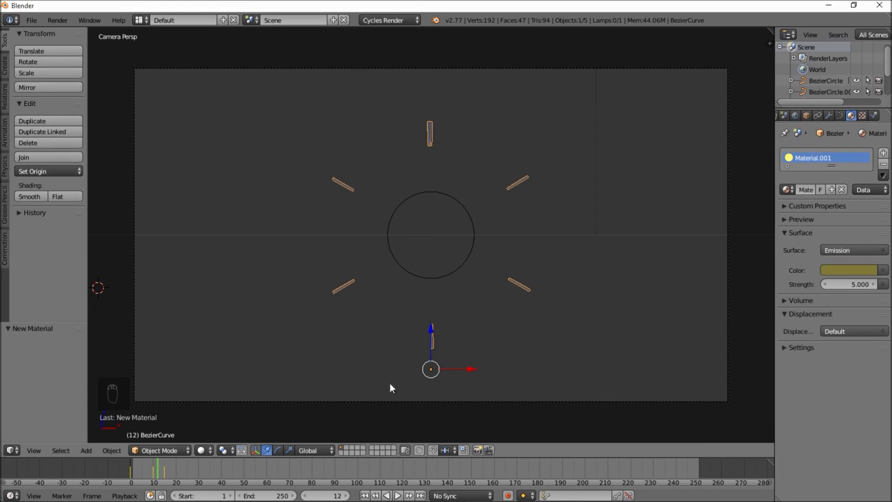
- Show the empty second layer and snap the 3D cursor to the scene centre
{"action": "left_click", "coordinate": [347, 447]}
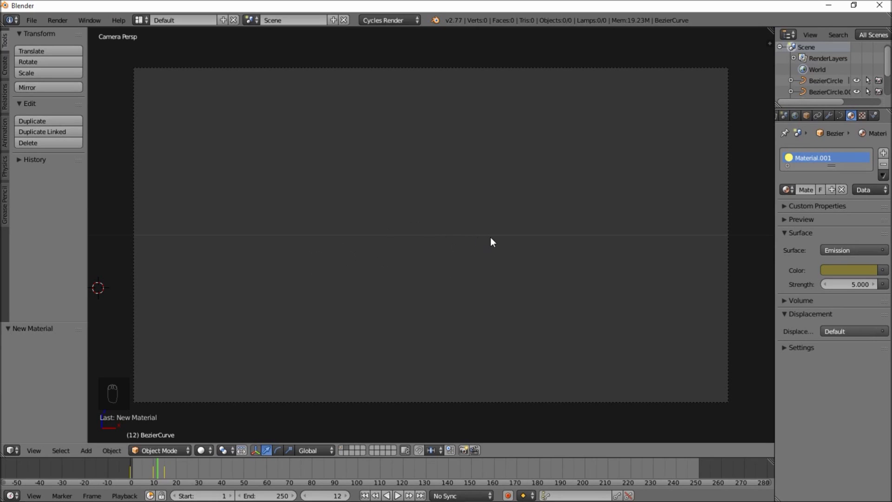
{"action": "key", "text": "shift+s"}
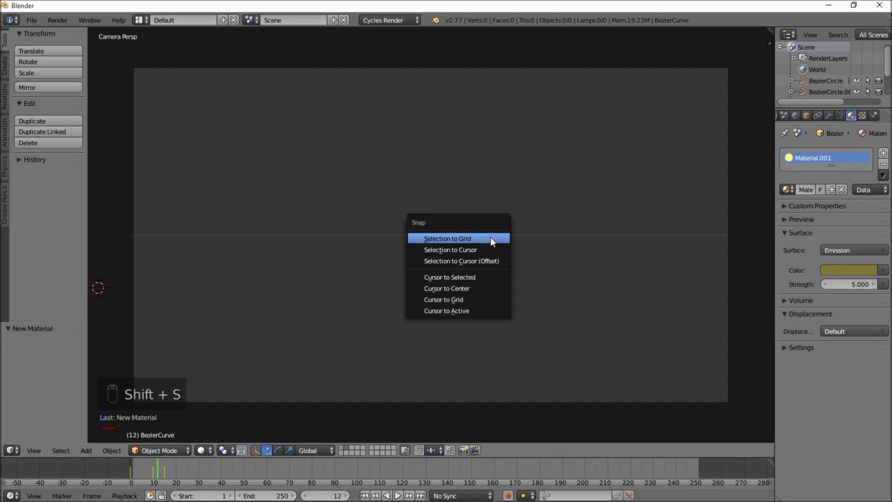
{"action": "left_click", "coordinate": [462, 288]}
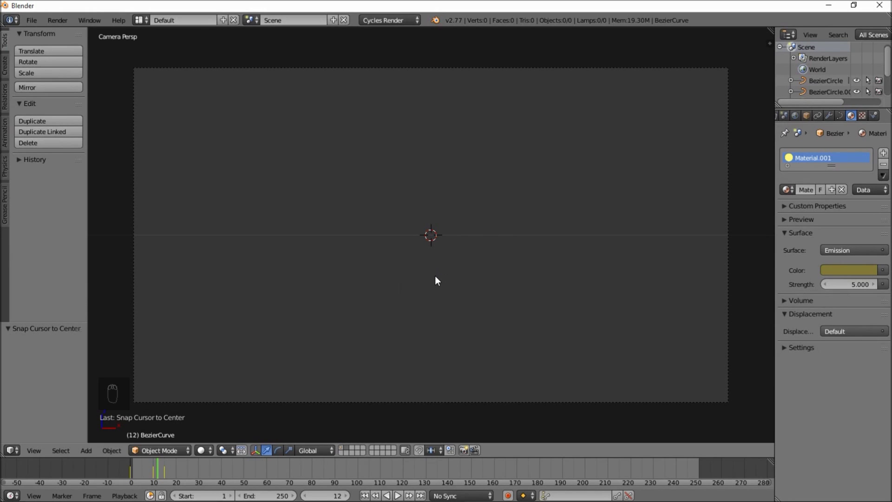
- Add a Bezier curve at the scene centre and rotate it 90 degrees about the X axis
{"action": "key", "text": "shift+a"}
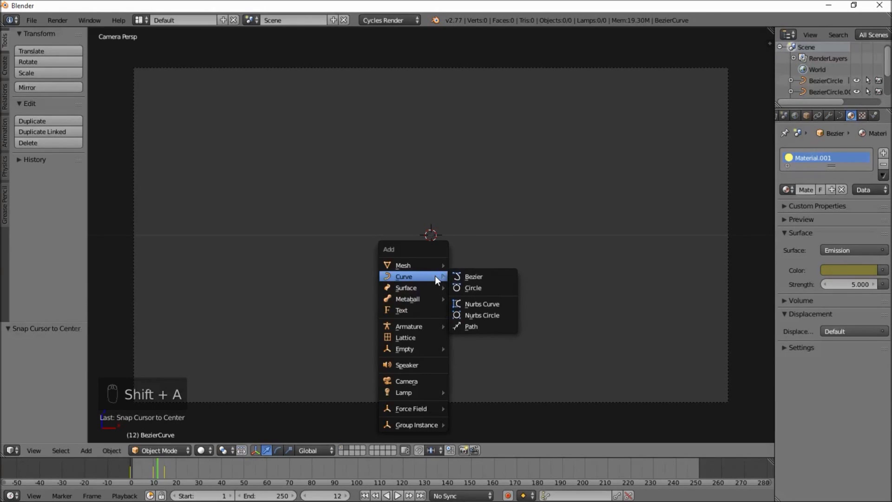
{"action": "left_click", "coordinate": [465, 277]}
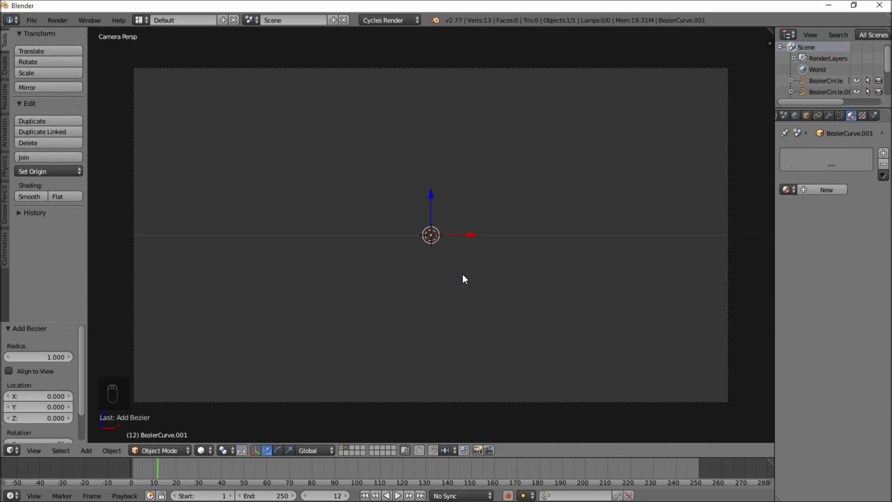
{"action": "key", "text": "r"}
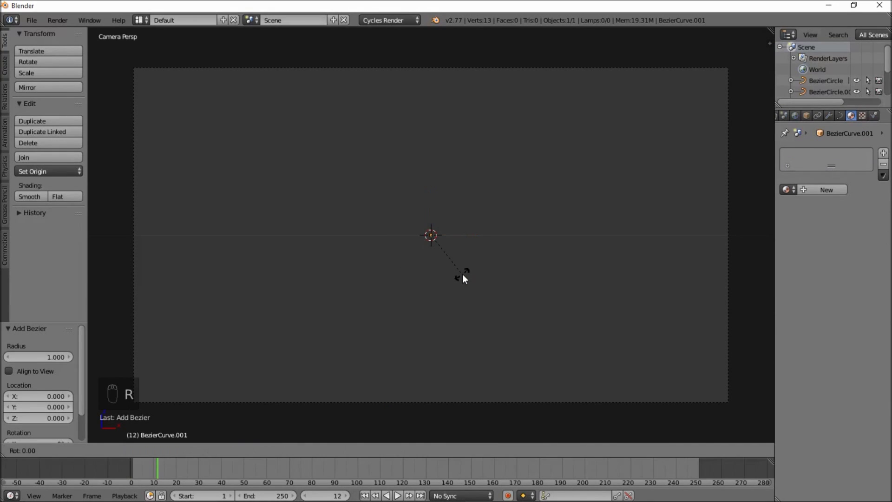
{"action": "type", "text": "90"}
{"action": "key", "text": "Return"}
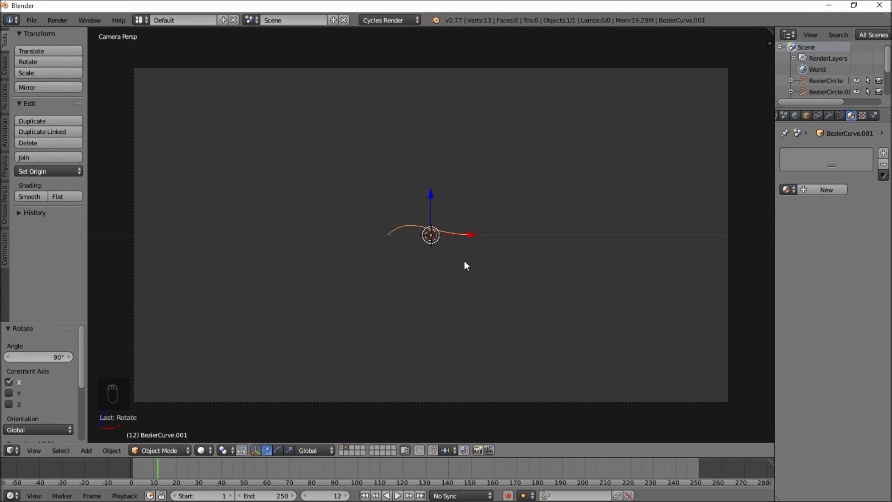
- Straighten the new curve by setting the handle type of all its points to Vector
{"action": "key", "text": "Tab"}
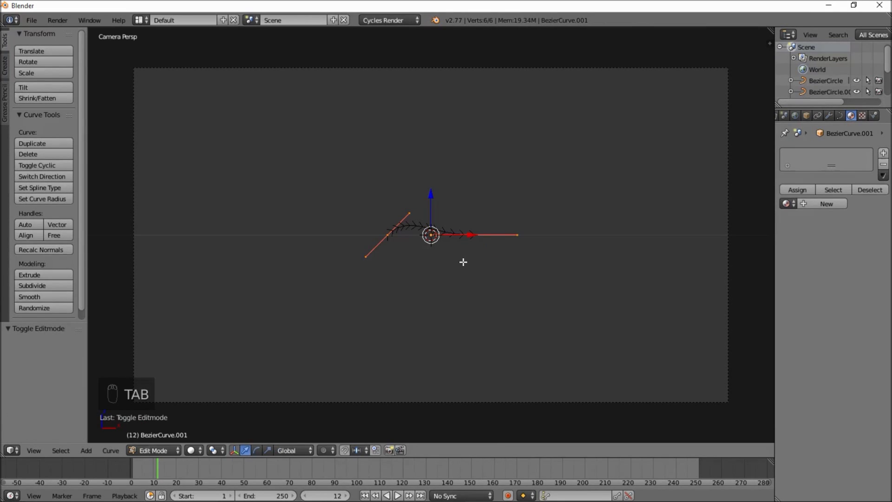
{"action": "key", "text": "v"}
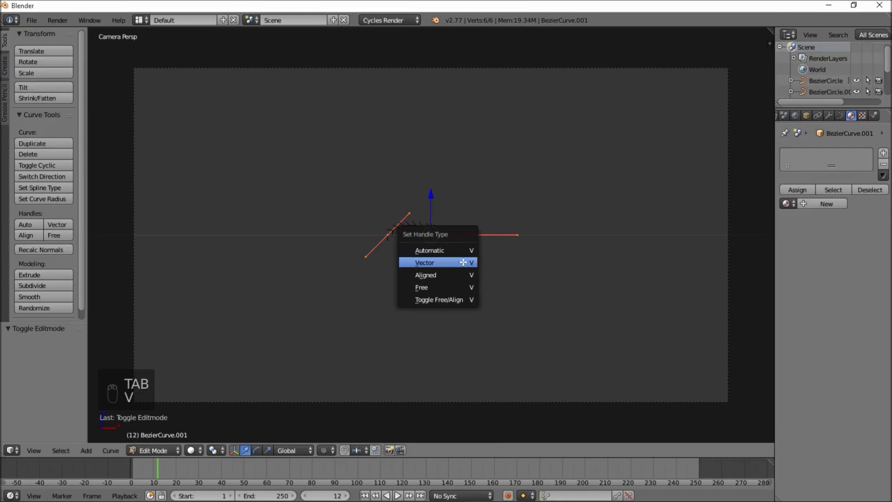
{"action": "left_click", "coordinate": [434, 261]}
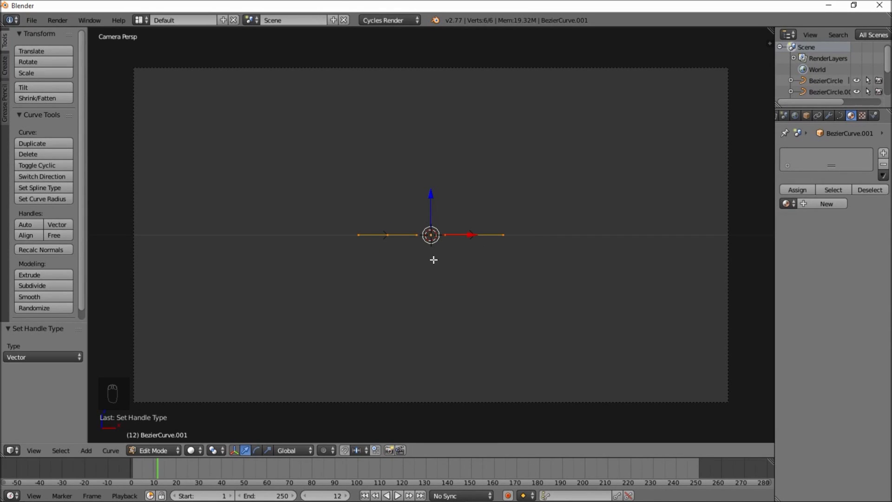
- Extrude the curve's left end point 2 units up along Z, and from there 2 units along X
{"action": "right_click", "coordinate": [389, 228]}
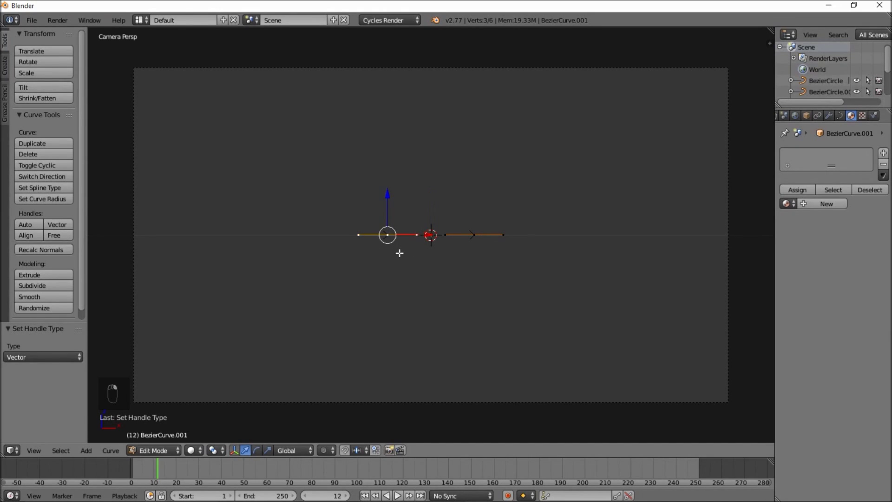
{"action": "key", "text": "e"}
{"action": "key", "text": "z"}
{"action": "key", "text": "2"}
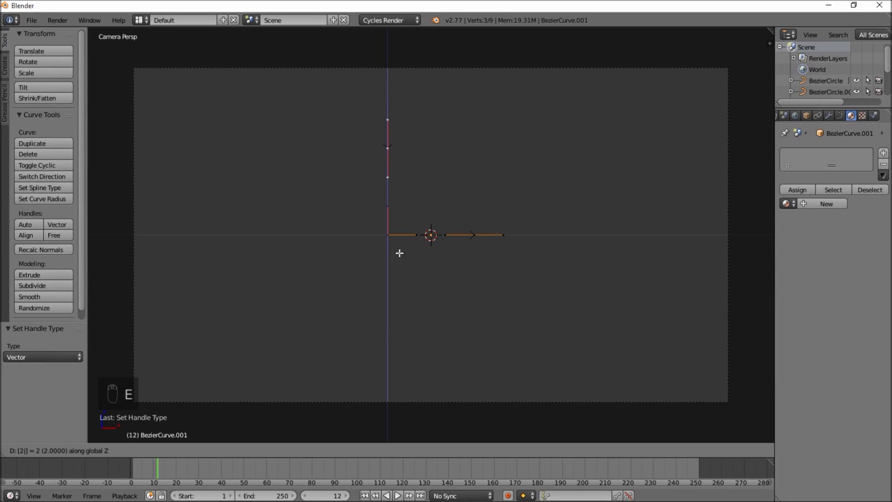
{"action": "key", "text": "Return"}
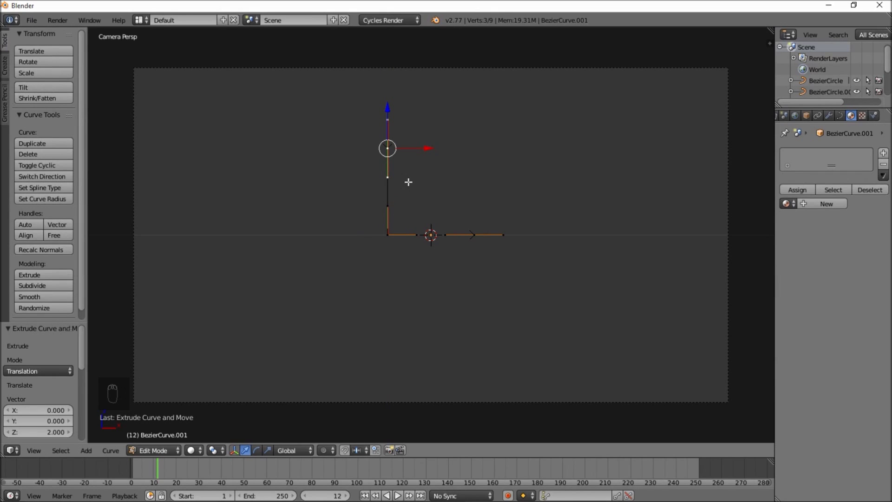
{"action": "key", "text": "e"}
{"action": "key", "text": "x"}
{"action": "key", "text": "2"}
{"action": "key", "text": "Return"}
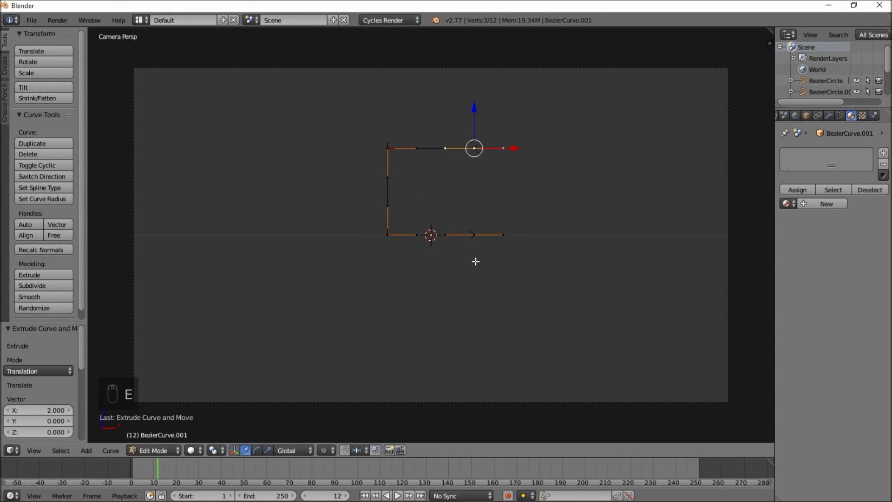
- Extrude the curve's lower right end point 2 units up along Z and make the curve cyclic
{"action": "right_click", "coordinate": [478, 235]}
{"action": "key", "text": "e"}
{"action": "key", "text": "z"}
{"action": "key", "text": "2"}
{"action": "key", "text": "Return"}
{"action": "key", "text": "alt+c"}
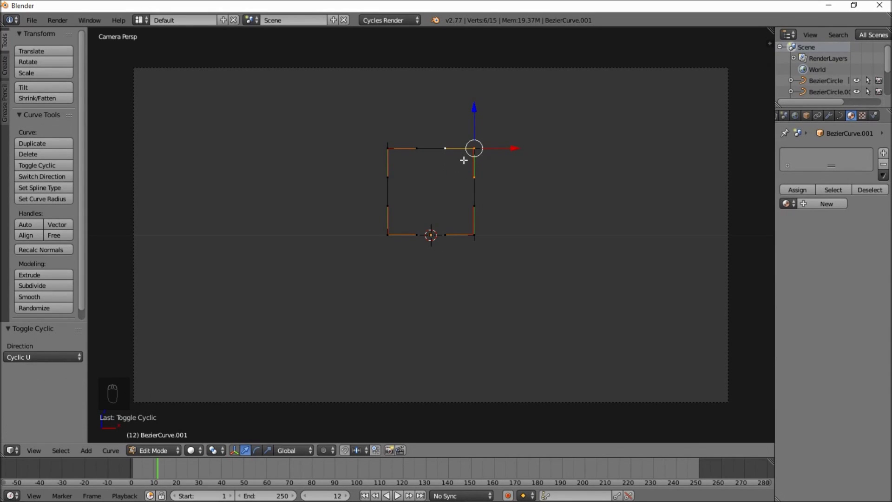
- Delete the duplicate vertex at the square curve's upper right corner
{"action": "mouse_move", "coordinate": [474, 148]}
{"action": "right_mouse_down"}
{"action": "mouse_move", "coordinate": [488, 135]}
{"action": "mouse_move", "coordinate": [475, 148]}
{"action": "right_mouse_up"}
{"action": "key", "text": "x"}
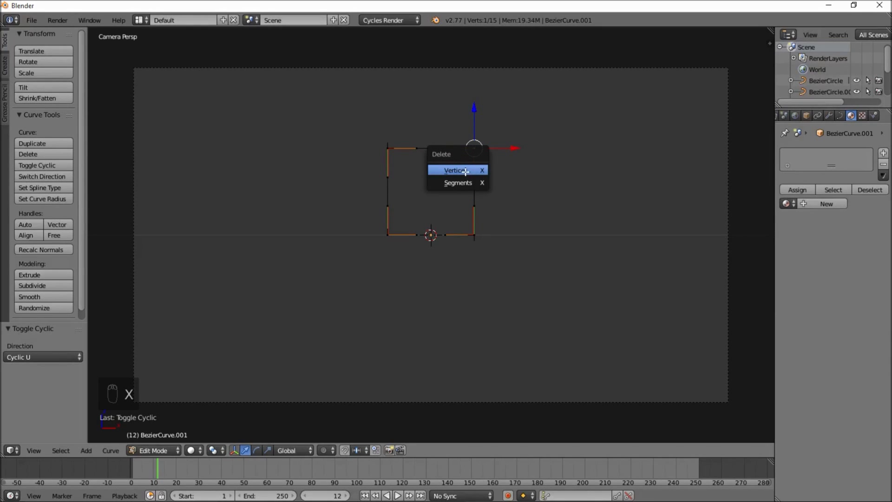
{"action": "left_click", "coordinate": [460, 171]}
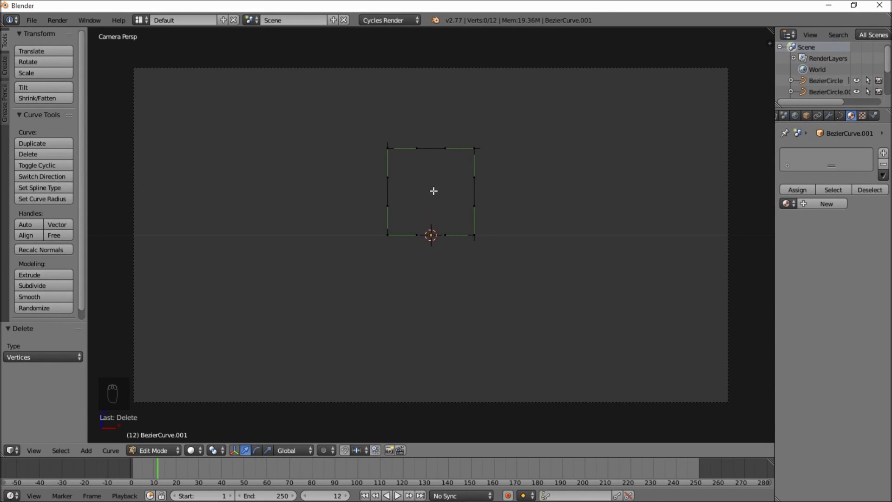
- Duplicate the square curve in Object Mode and place the copy about 8.3 units to the left, outside the camera frame
{"action": "key", "text": "Tab"}
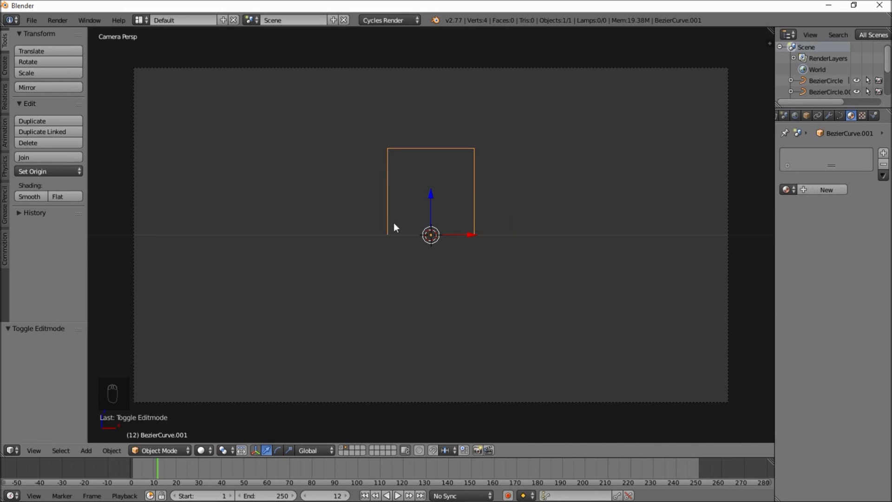
{"action": "key", "text": "shift+d"}
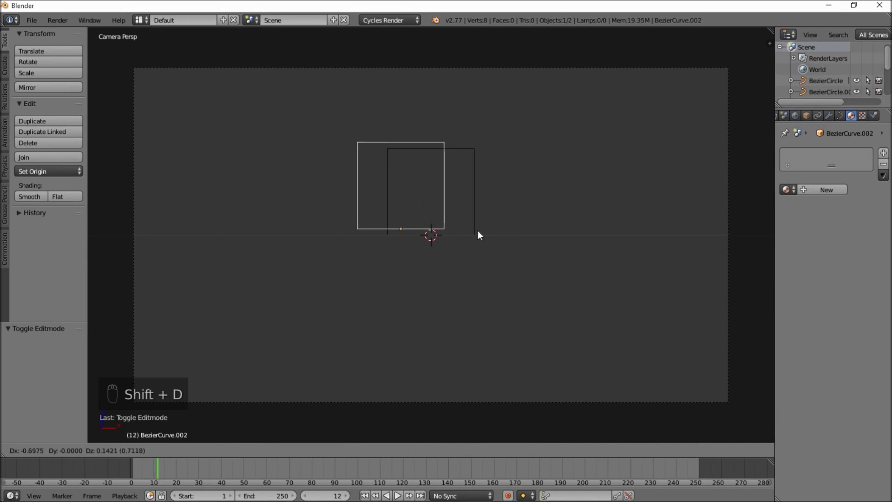
{"action": "left_click", "coordinate": [155, 242]}
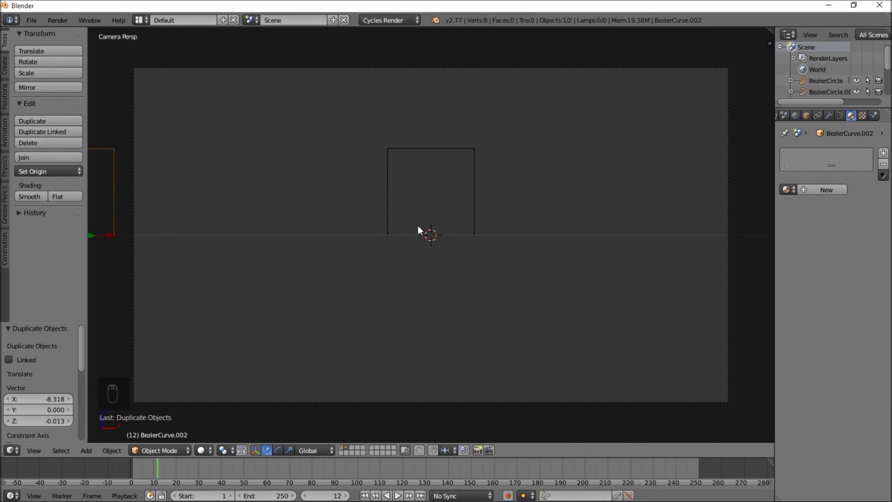
- Scale the four inner handles of the original square's top and bottom edges by about 2.23 along Z
{"action": "right_click", "coordinate": [392, 228]}
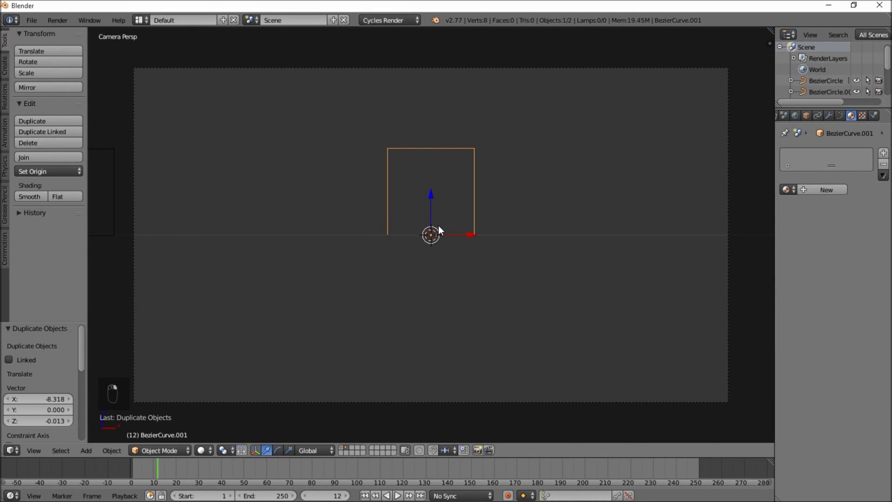
{"action": "key", "text": "Tab"}
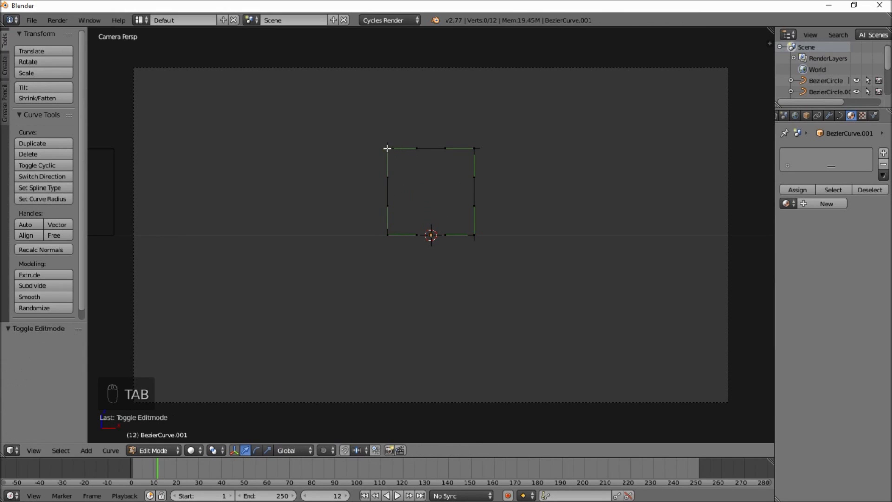
{"action": "right_click", "coordinate": [444, 234]}
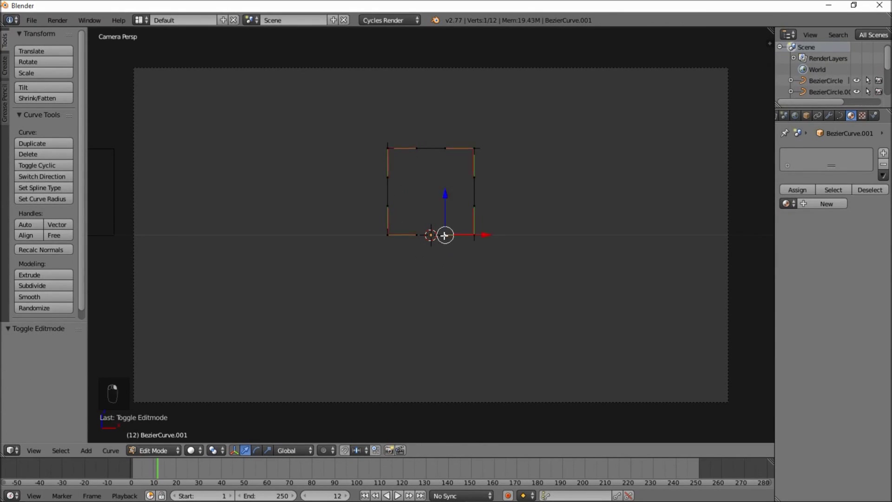
{"action": "right_click", "coordinate": [441, 156], "text": "shift"}
{"action": "right_click", "coordinate": [426, 151], "text": "shift"}
{"action": "right_click", "coordinate": [423, 225], "text": "shift"}
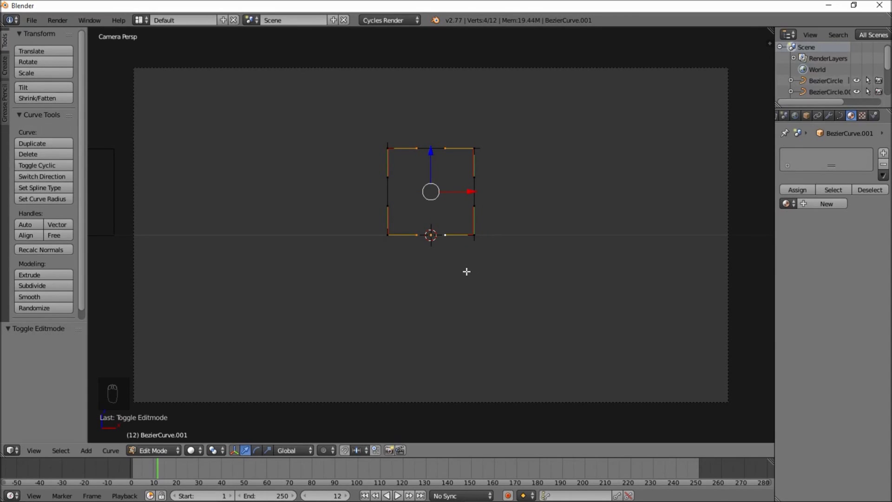
{"action": "key", "text": "s"}
{"action": "key", "text": "z"}
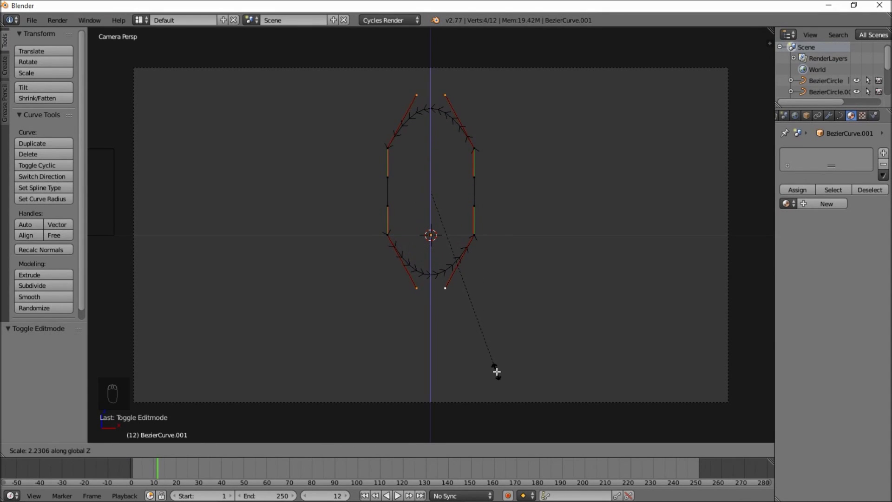
{"action": "left_click", "coordinate": [496, 370]}
- Scale the same four handles by about 2.97 along X so they line up with the shape's straight sides
{"action": "key", "text": "s"}
{"action": "key", "text": "x"}
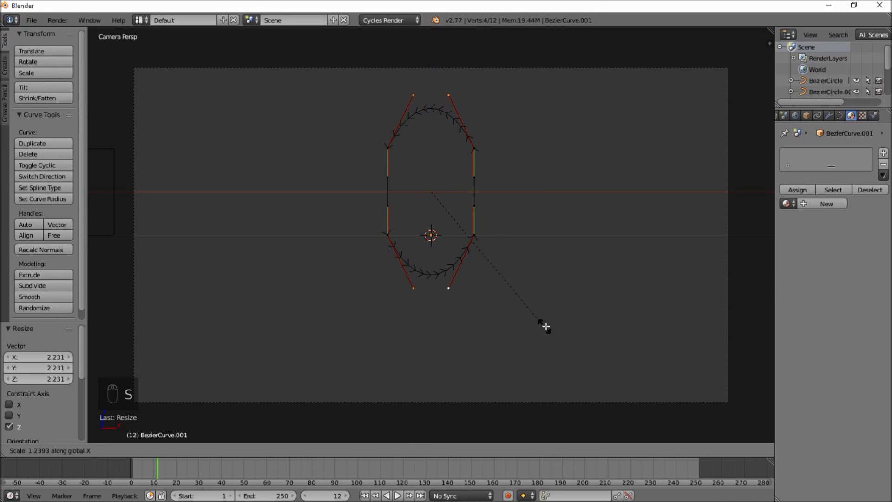
{"action": "left_click", "coordinate": [142, 333]}
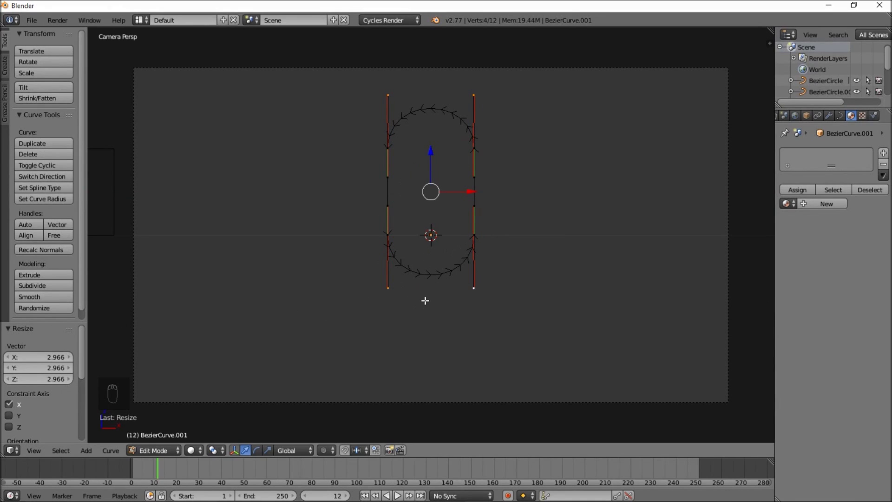
- Select all points of the rounded curve and narrow it by scaling to 0.1 along X
{"action": "key", "text": "a"}
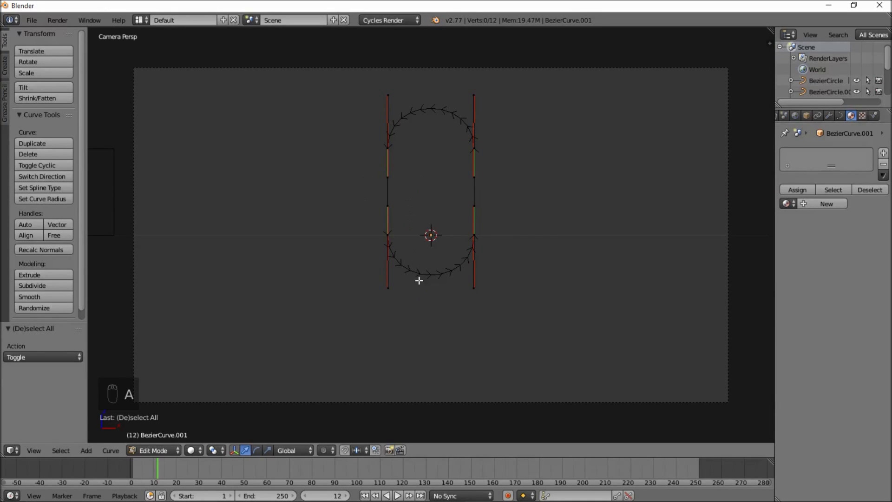
{"action": "key", "text": "a"}
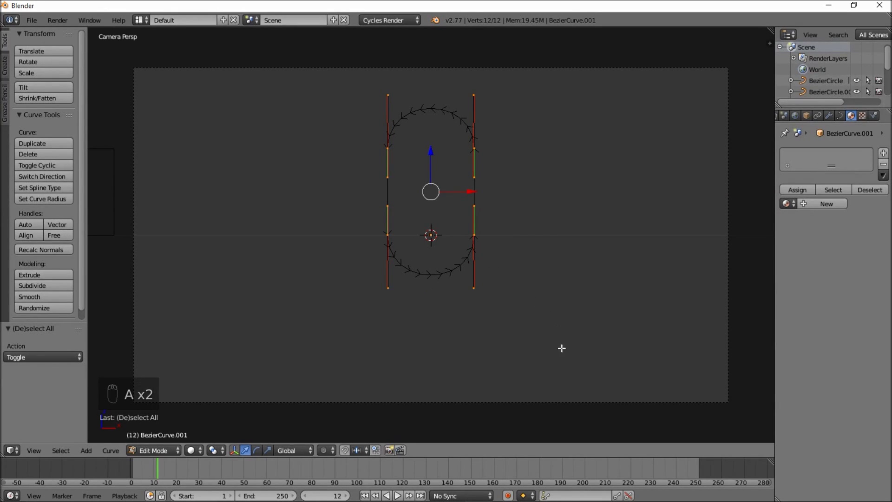
{"action": "key", "text": "s"}
{"action": "key", "text": "x"}
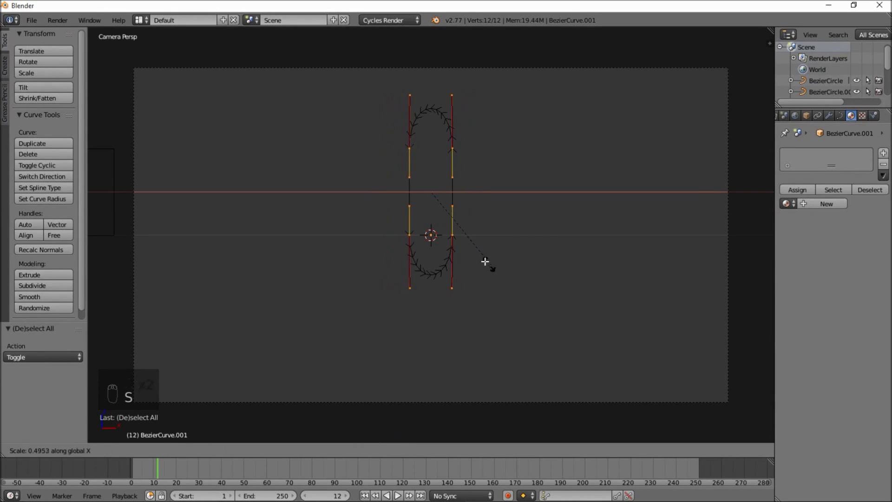
{"action": "left_click", "coordinate": [433, 211]}
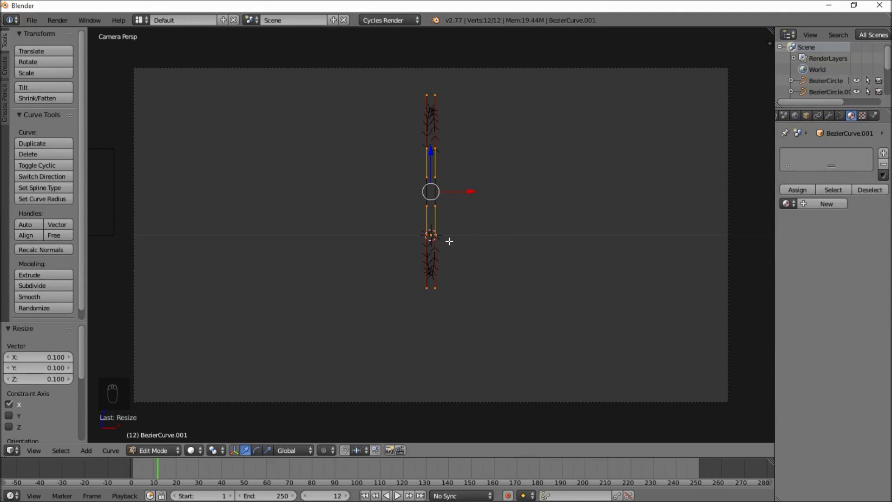
- Duplicate the narrow curve in Object Mode and place the copy outside the camera frame, about 9 units left and 3.2 units down
{"action": "key", "text": "Tab"}
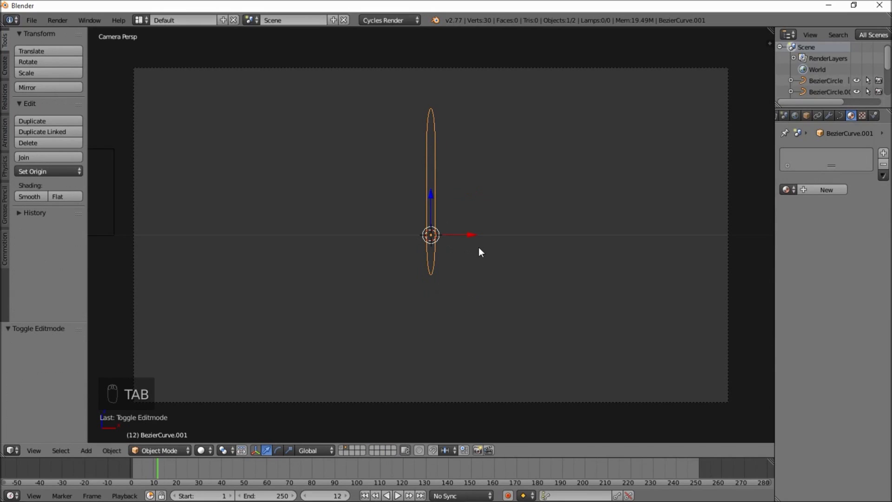
{"action": "scroll", "coordinate": [469, 227], "scroll_direction": "down", "scroll_amount": 2}
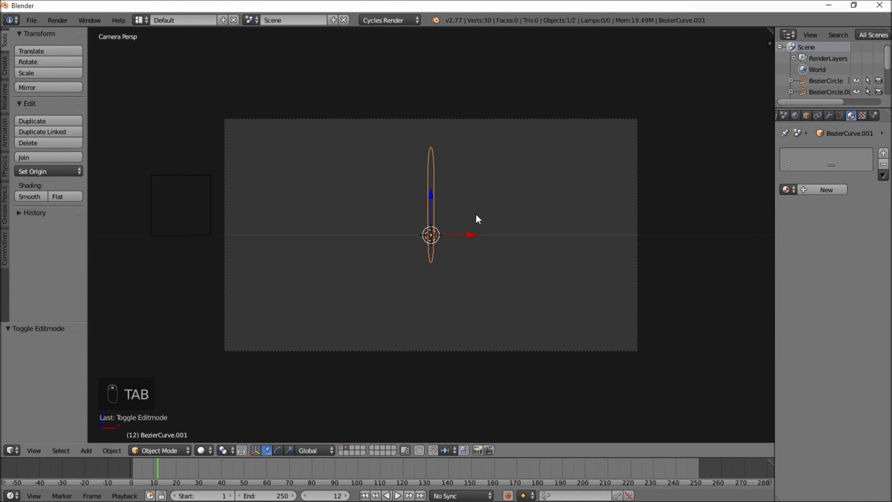
{"action": "key", "text": "shift+d"}
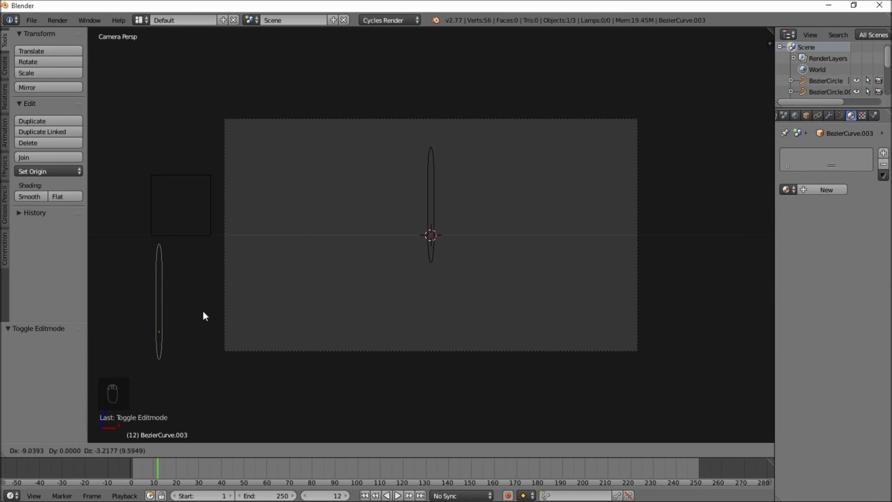
{"action": "left_click", "coordinate": [203, 312]}
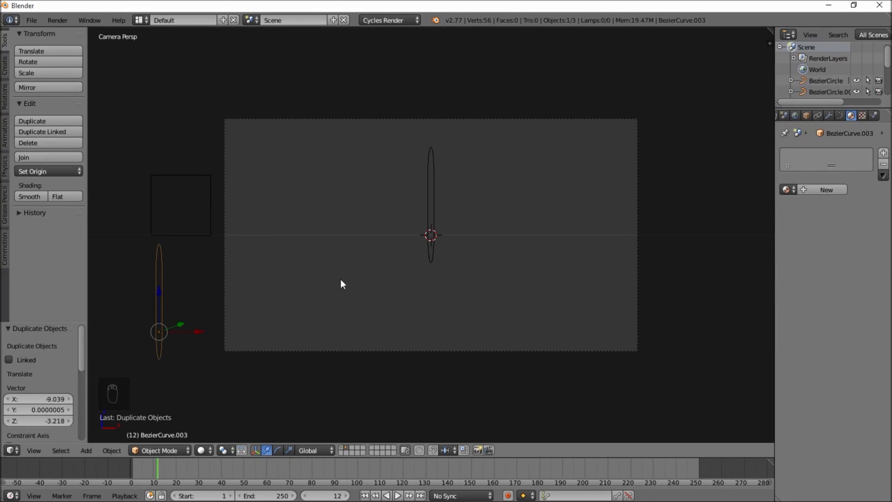
- In Edit Mode on the centred narrow curve, subdivide the straight segment between its two left-side control points with 7 cuts
{"action": "scroll", "coordinate": [426, 279], "scroll_direction": "up", "scroll_amount": 1}
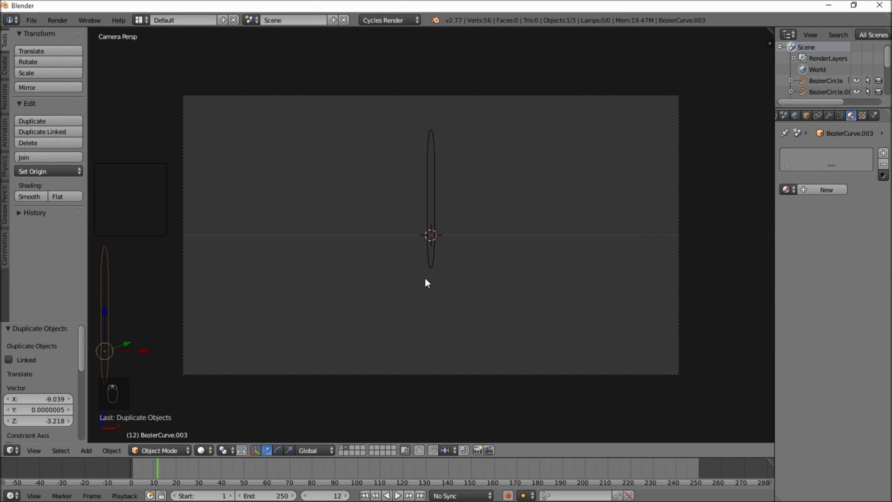
{"action": "right_click", "coordinate": [430, 249]}
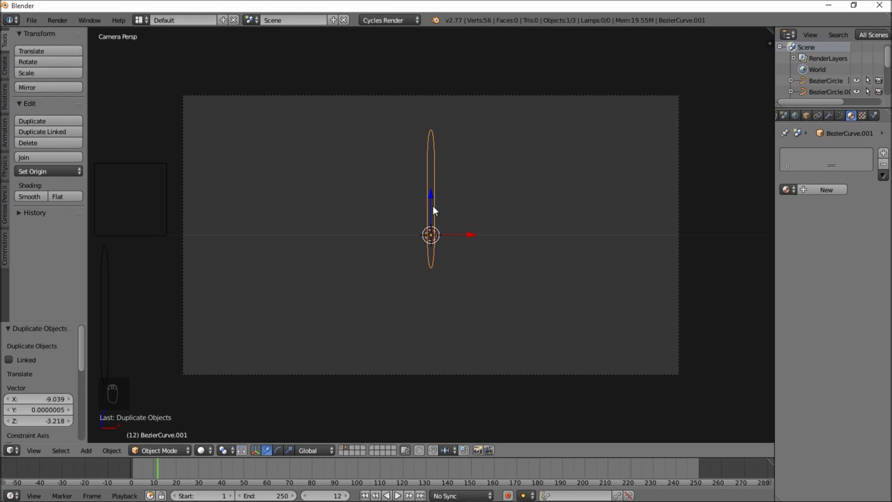
{"action": "key", "text": "Tab"}
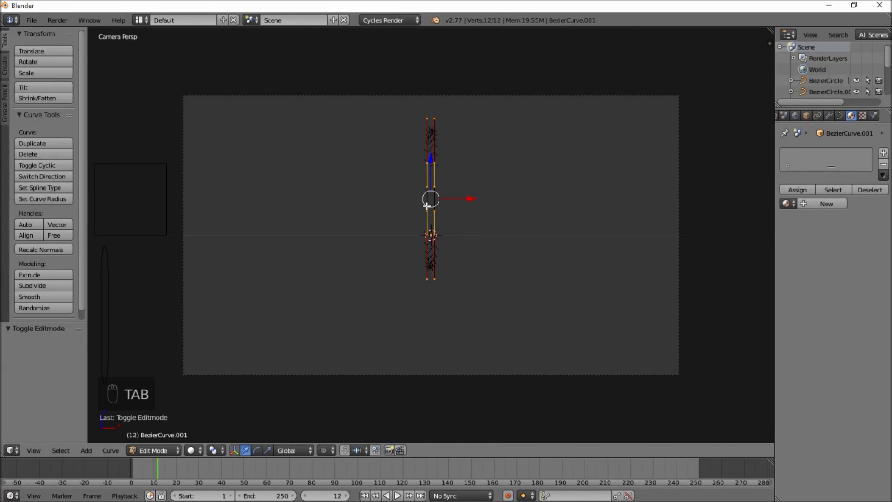
{"action": "scroll", "coordinate": [426, 205], "scroll_direction": "up", "scroll_amount": 2}
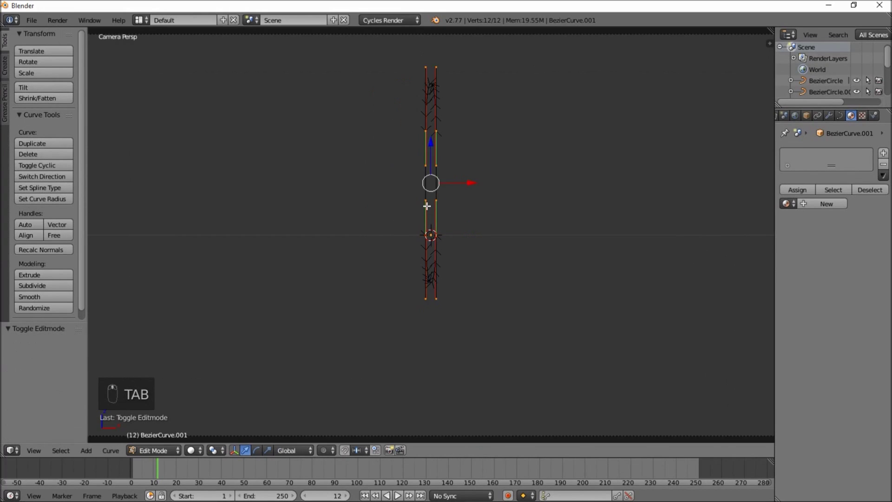
{"action": "scroll", "coordinate": [426, 206], "scroll_direction": "down", "scroll_amount": 1}
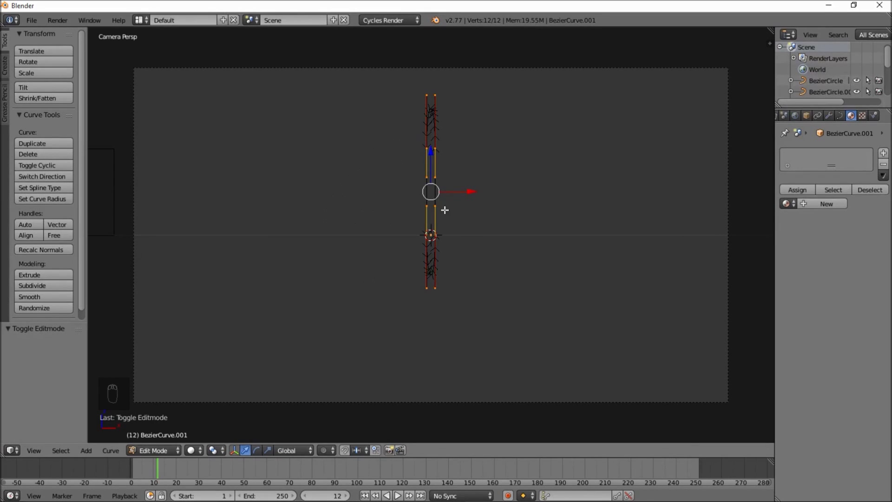
{"action": "scroll", "coordinate": [428, 164], "scroll_direction": "up", "scroll_amount": 1}
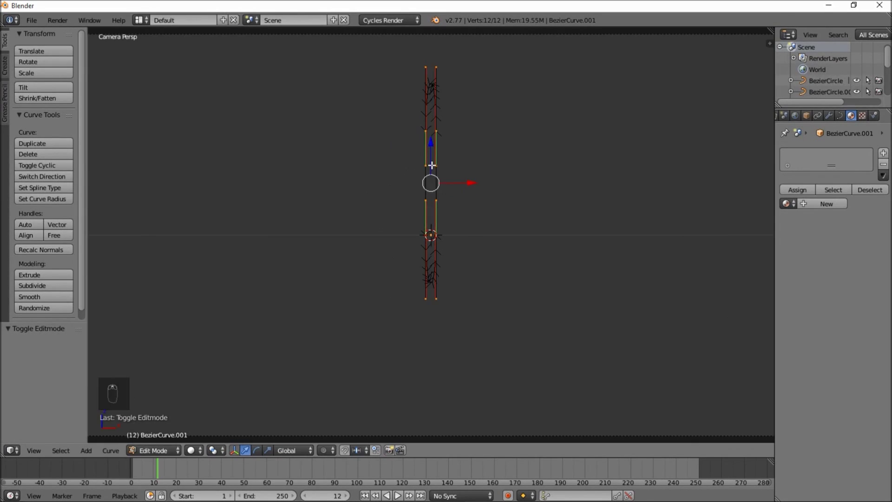
{"action": "scroll", "coordinate": [428, 144], "scroll_direction": "down", "scroll_amount": 1}
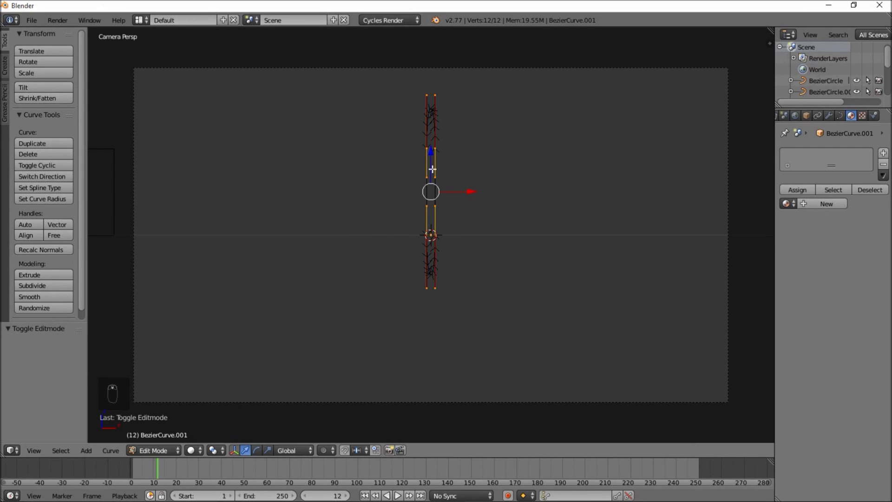
{"action": "right_click", "coordinate": [424, 235]}
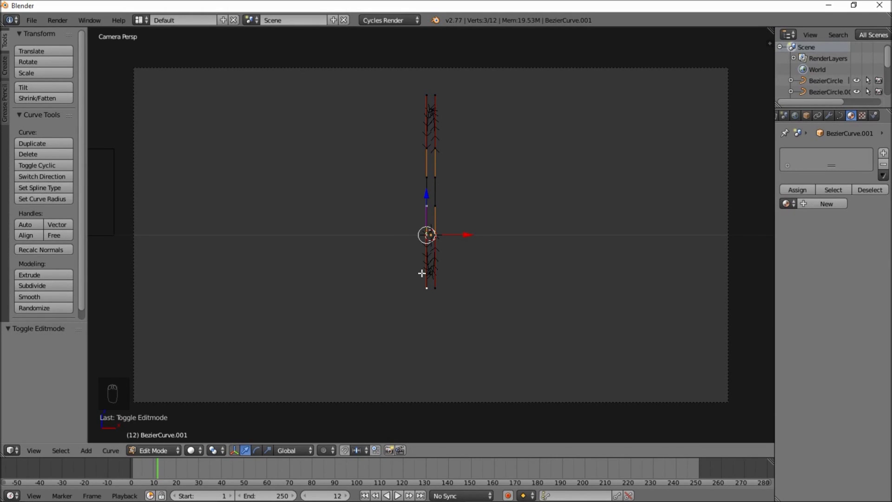
{"action": "scroll", "coordinate": [424, 281], "scroll_direction": "up", "scroll_amount": 3}
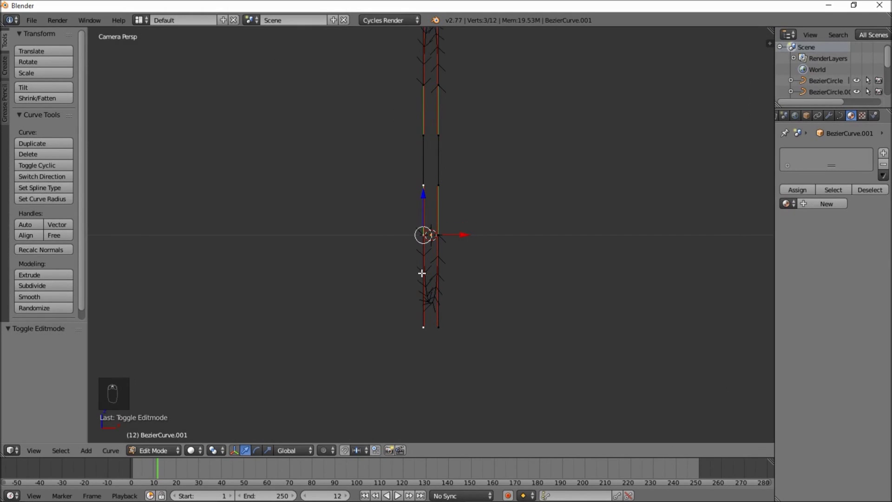
{"action": "right_click", "coordinate": [417, 85], "text": "shift"}
{"action": "key", "text": "w"}
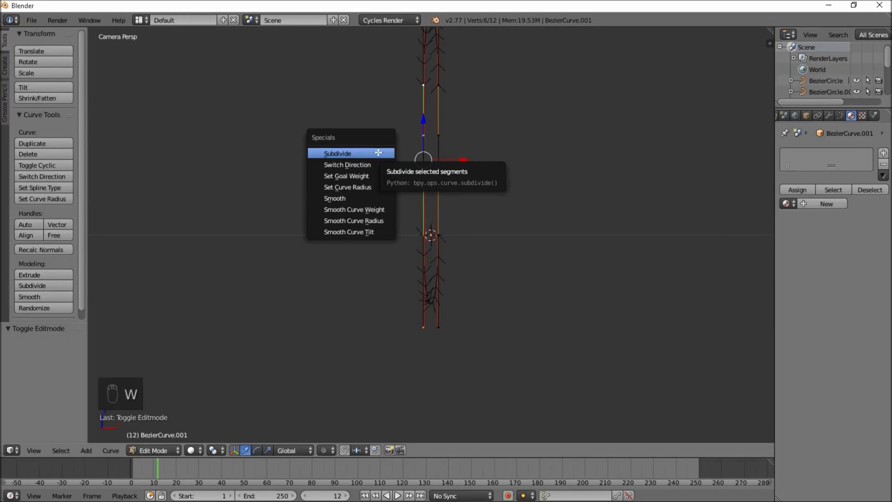
{"action": "left_click", "coordinate": [378, 152]}
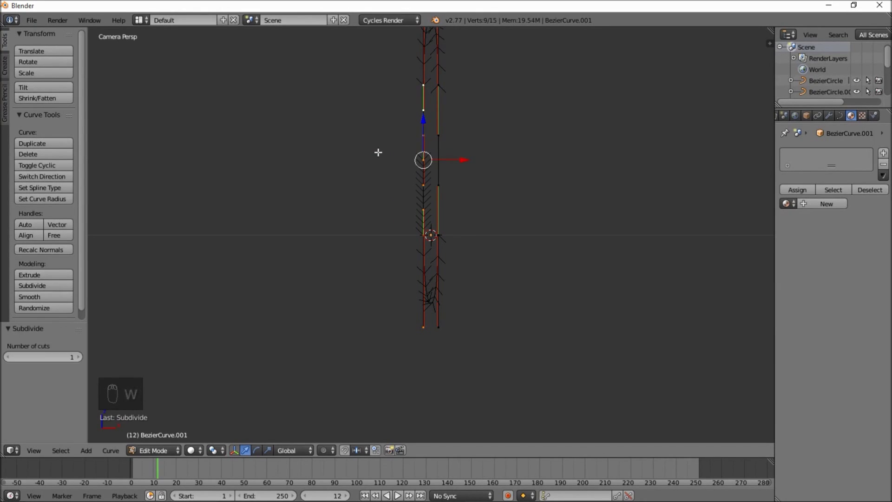
{"action": "left_click", "coordinate": [47, 357]}
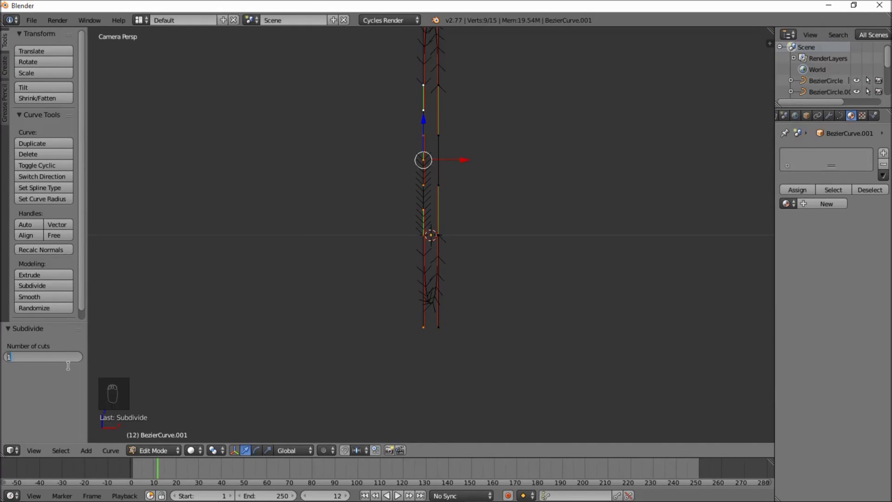
{"action": "type", "text": "7"}
{"action": "key", "text": "Return"}
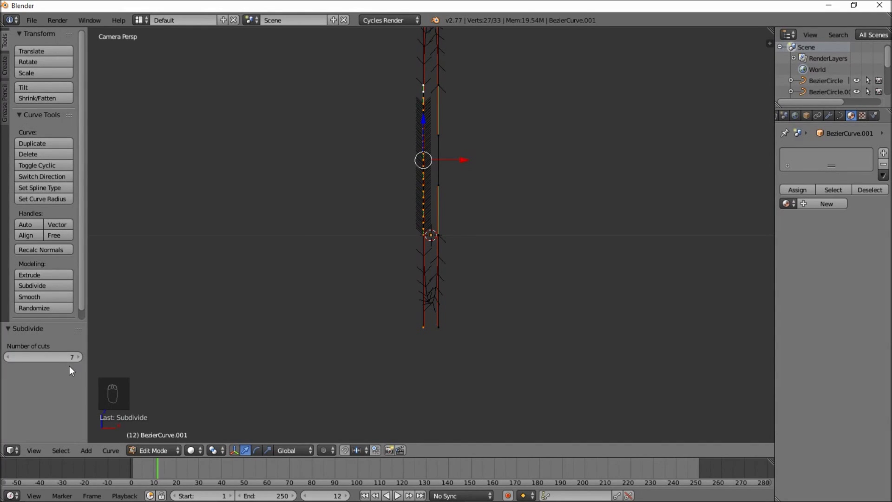
- Subdivide the straight segment between the two right-side control points with 7 cuts and return to Object Mode
{"action": "right_click", "coordinate": [439, 237]}
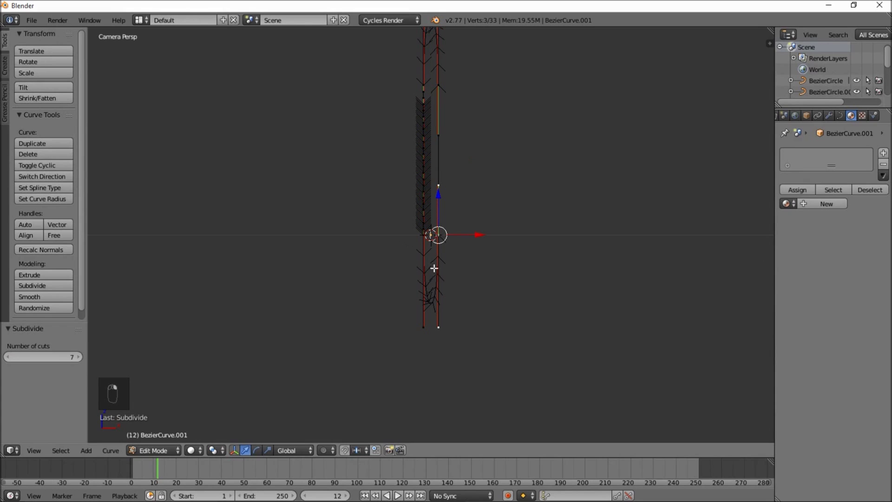
{"action": "right_click", "coordinate": [437, 87], "text": "shift"}
{"action": "key", "text": "w"}
{"action": "left_click", "coordinate": [434, 201]}
{"action": "left_click", "coordinate": [45, 355]}
{"action": "type", "text": "7"}
{"action": "key", "text": "Return"}
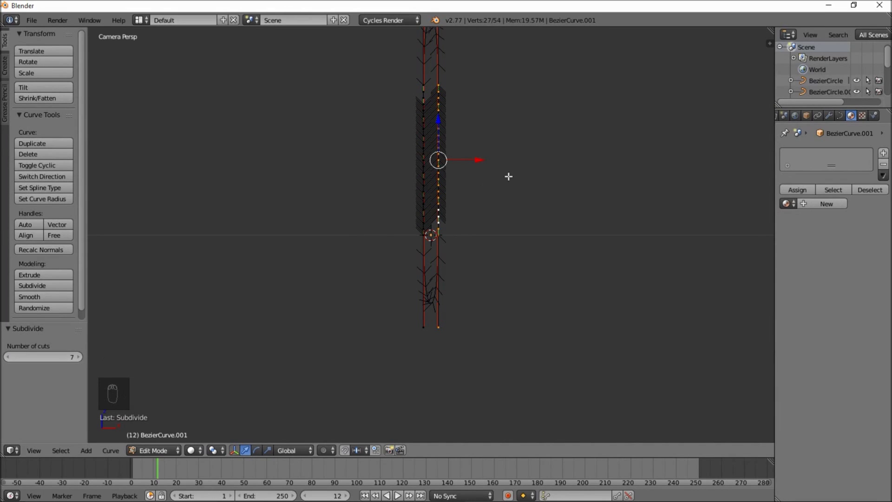
{"action": "key", "text": "Tab"}
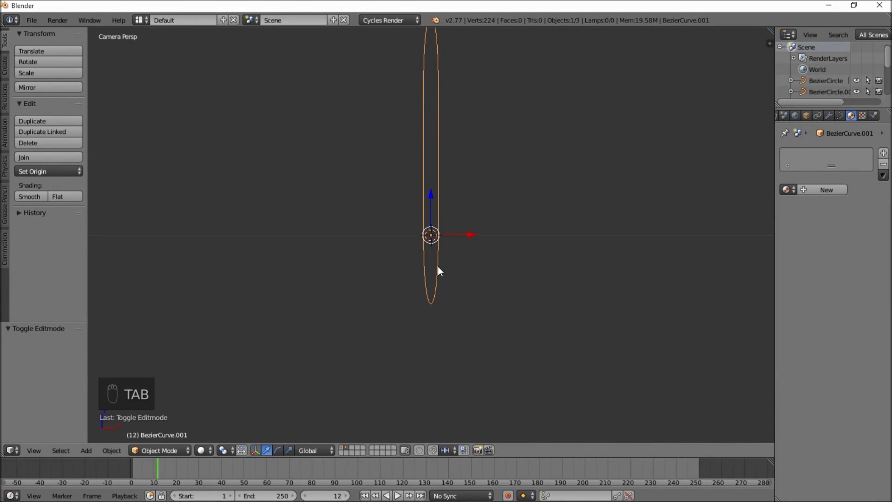
- Set the narrow curve's origin to its center of mass and clear its location so it sits at the world origin
{"action": "scroll", "coordinate": [437, 267], "scroll_direction": "down", "scroll_amount": 5}
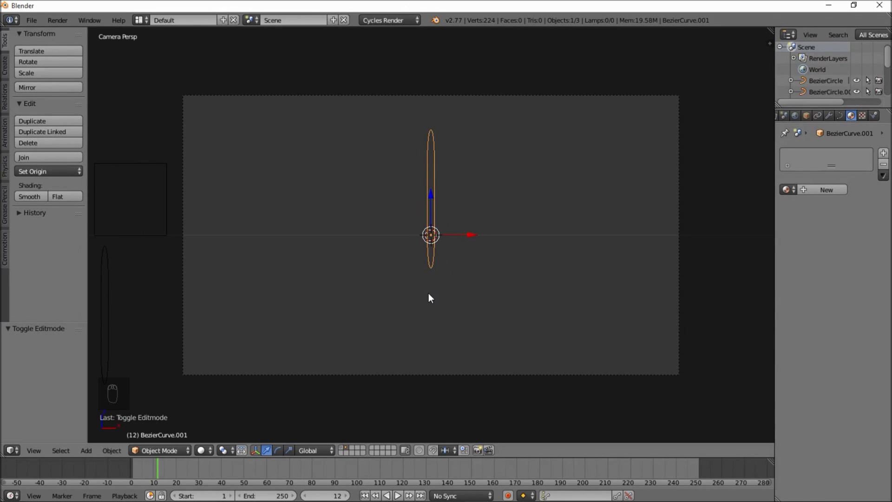
{"action": "key", "text": "ctrl+alt+shift+c"}
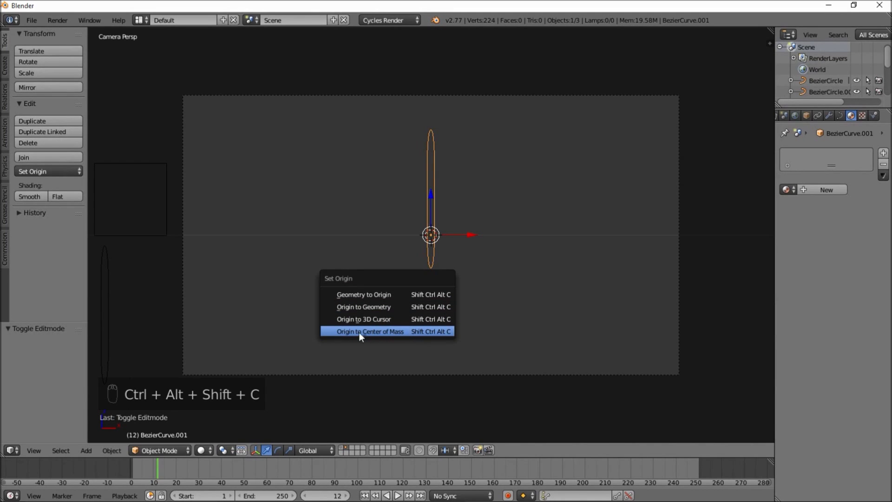
{"action": "left_click", "coordinate": [374, 333]}
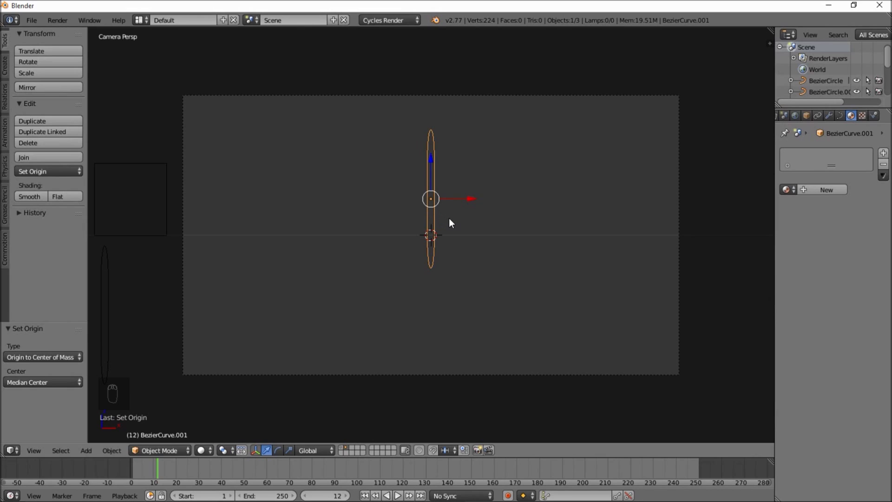
{"action": "key", "text": "alt+g"}
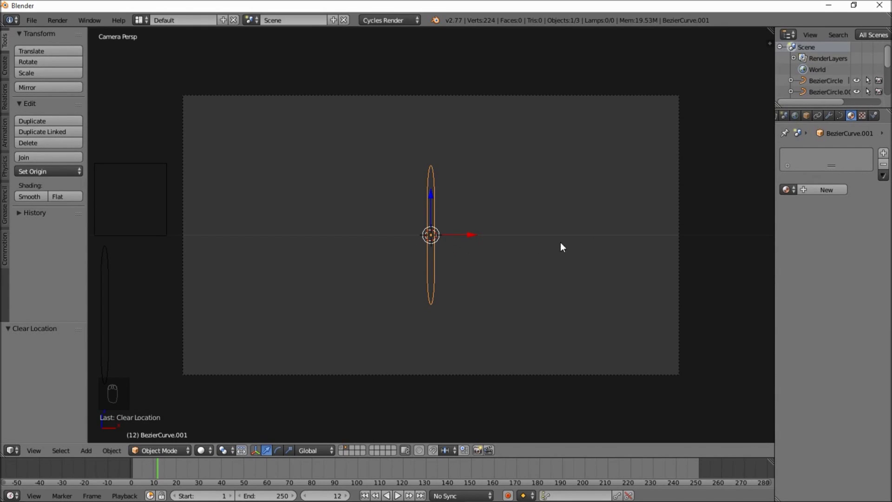
- Turn the narrow curve into a filled 2D shape and assign it the existing yellow emission material, Material.001
{"action": "left_click", "coordinate": [841, 117]}
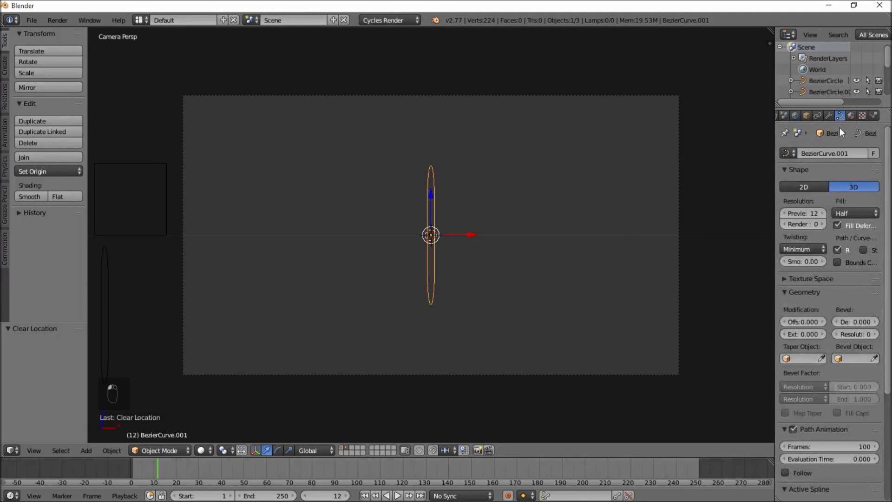
{"action": "left_click", "coordinate": [816, 186]}
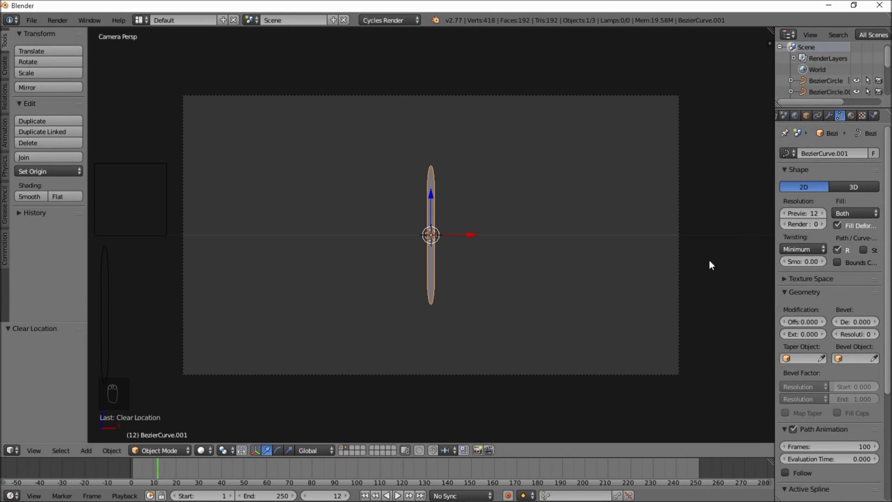
{"action": "left_click", "coordinate": [852, 117]}
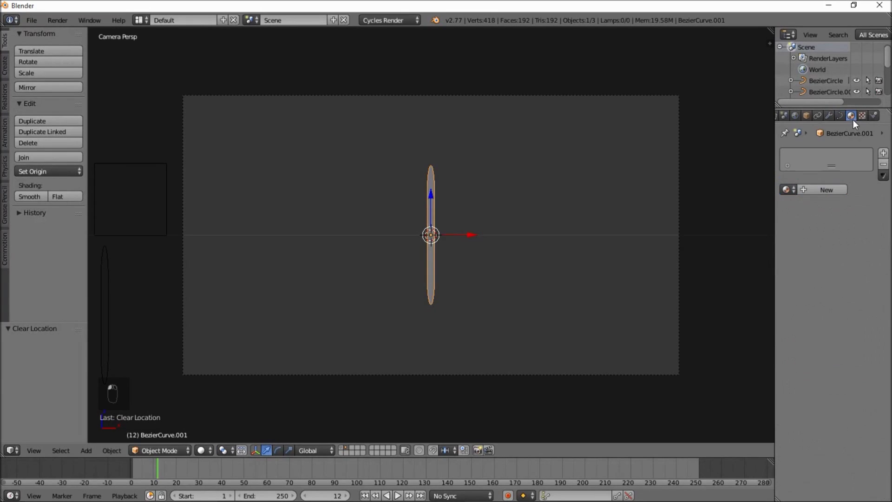
{"action": "left_click", "coordinate": [786, 190]}
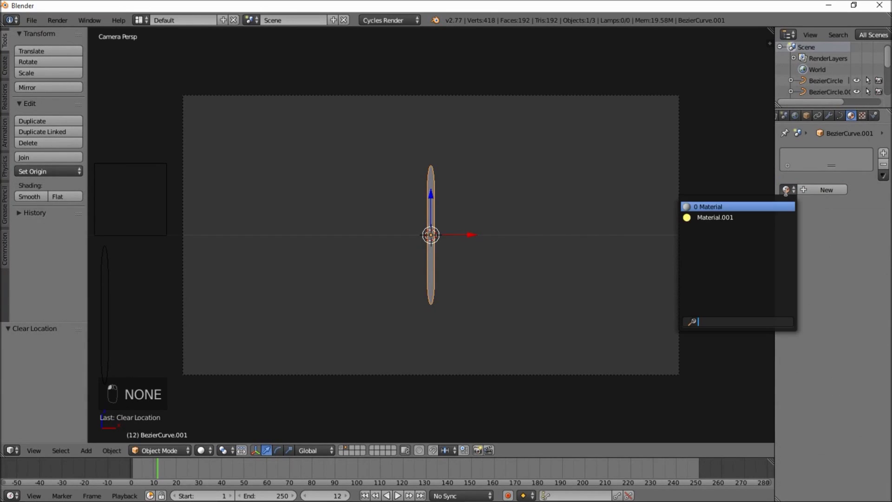
{"action": "left_click", "coordinate": [733, 217]}
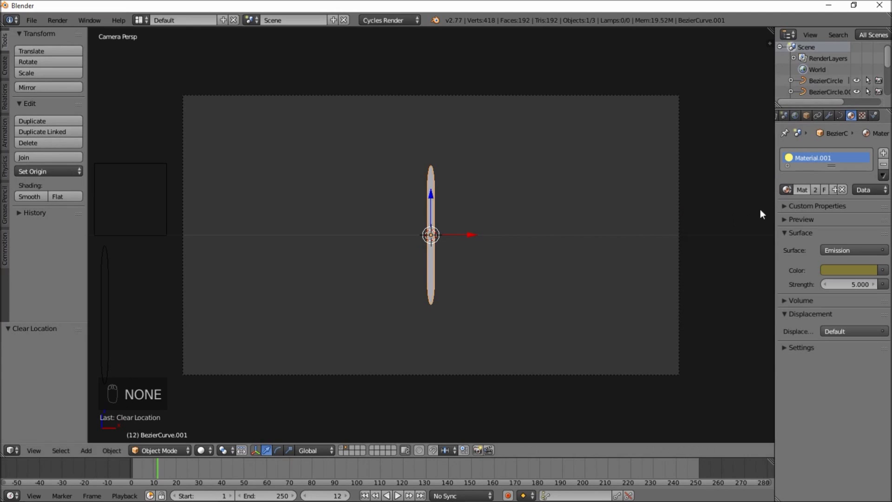
- Make an independent copy of the narrow shape's material and change its emission color to green
{"action": "left_click", "coordinate": [833, 191]}
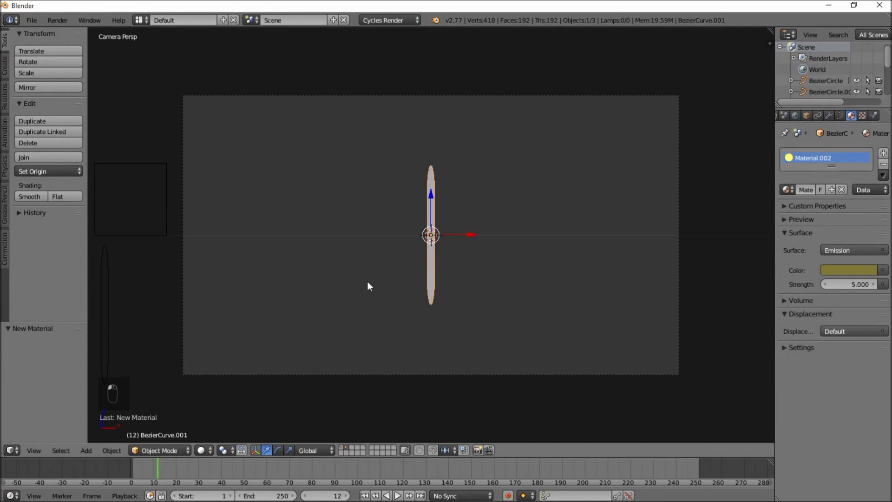
{"action": "left_click", "coordinate": [835, 270]}
{"action": "left_click_drag", "start_coordinate": [787, 150], "coordinate": [782, 144]}
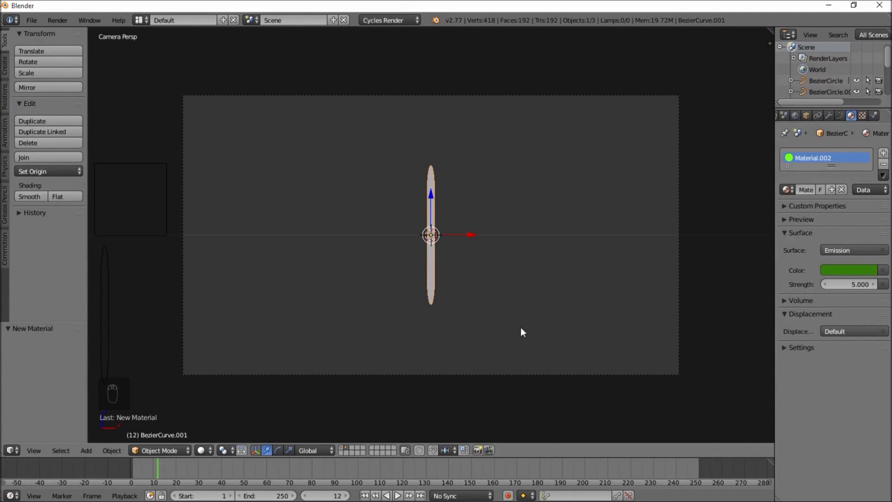
- Preview the green shape in Rendered viewport shading and return to Solid shading
{"action": "left_click", "coordinate": [208, 447]}
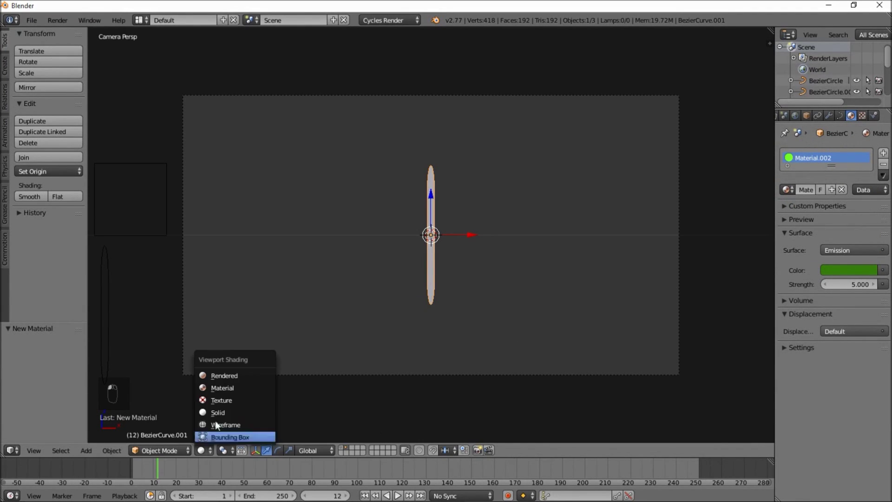
{"action": "left_click", "coordinate": [232, 369]}
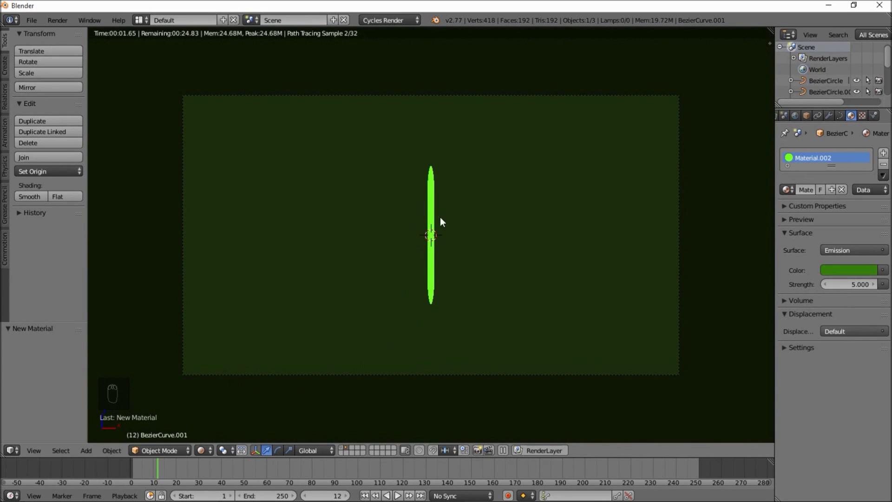
{"action": "left_click", "coordinate": [203, 450]}
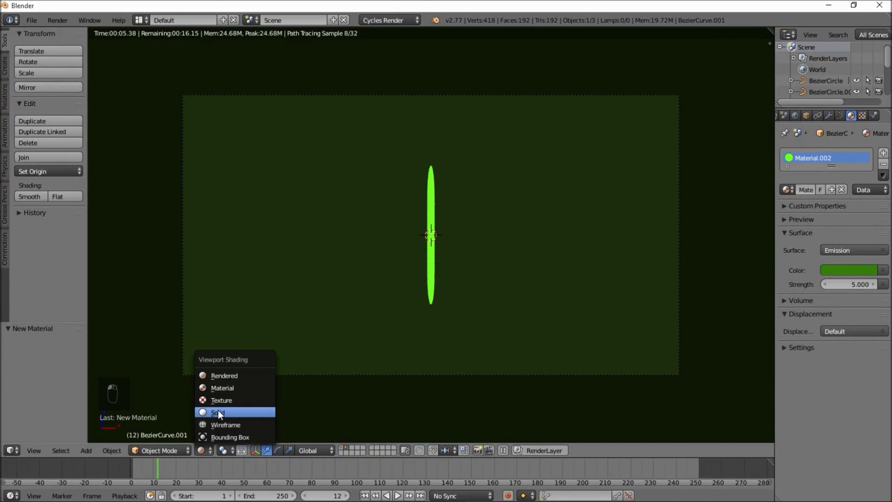
{"action": "left_click", "coordinate": [218, 411]}
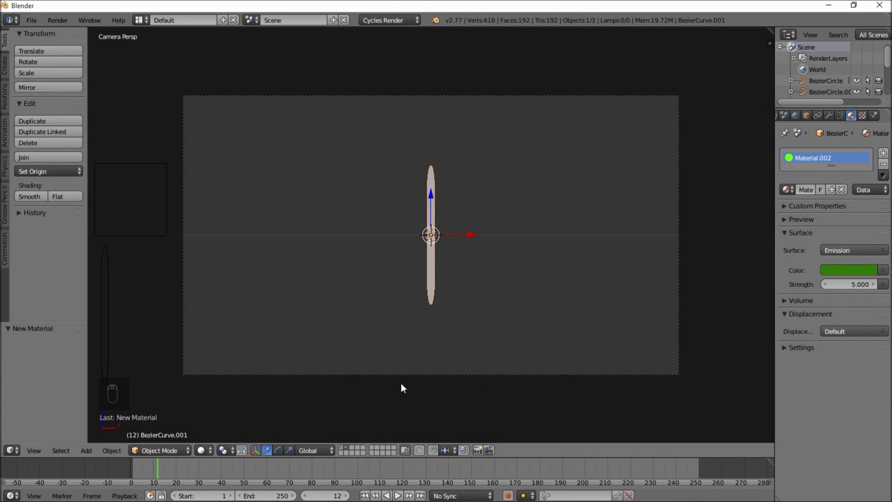
- Show the layer with the burst lines together with the current one and add a Curve modifier to the narrow shape
{"action": "left_click", "coordinate": [343, 447], "text": "shift"}
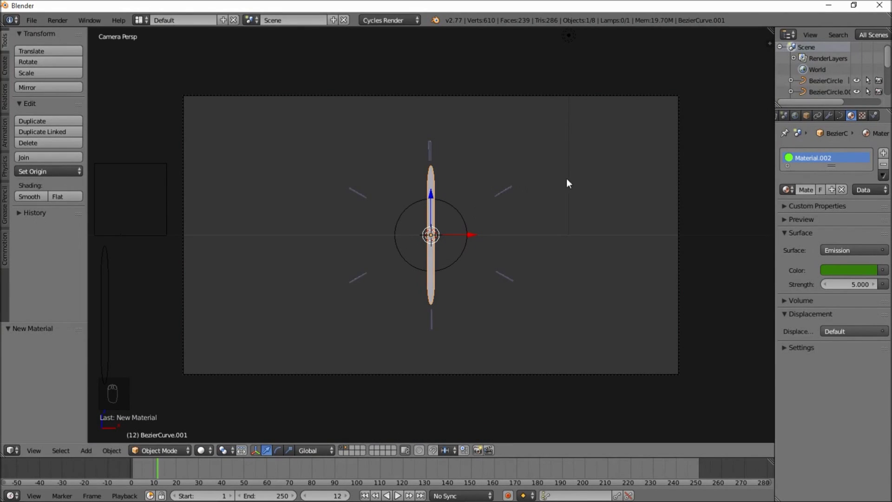
{"action": "left_click", "coordinate": [830, 116]}
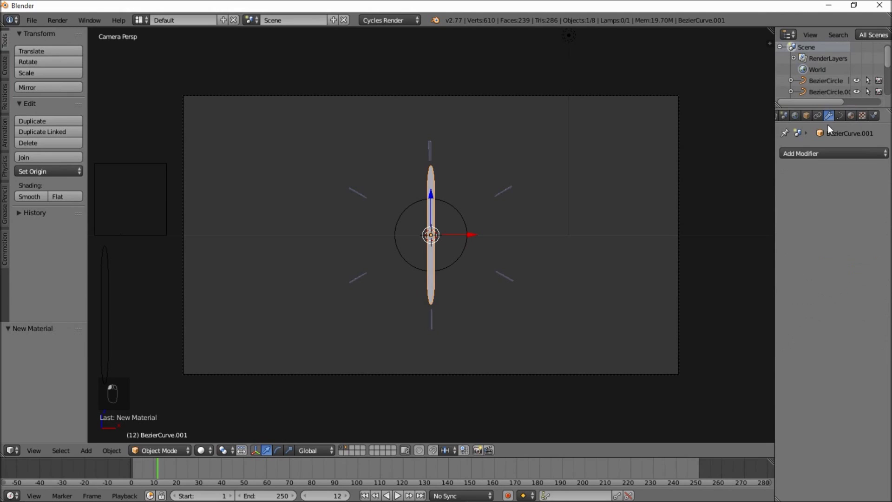
{"action": "left_click", "coordinate": [818, 151]}
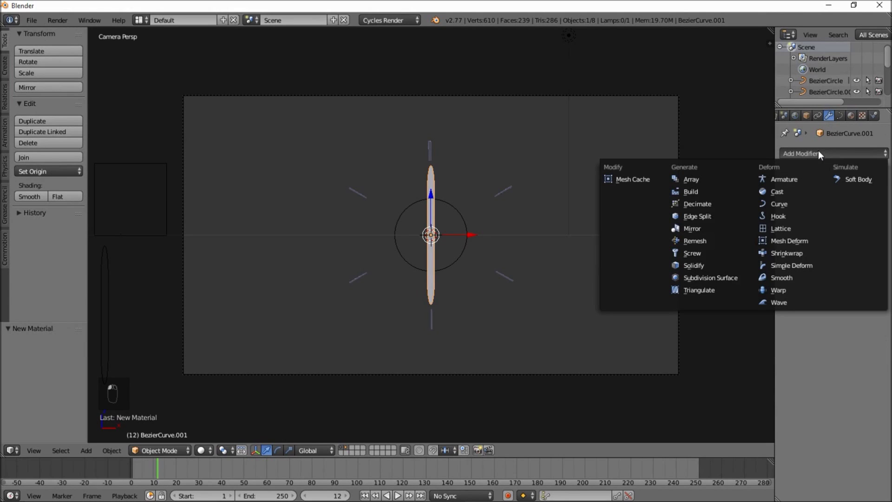
{"action": "left_click", "coordinate": [796, 203]}
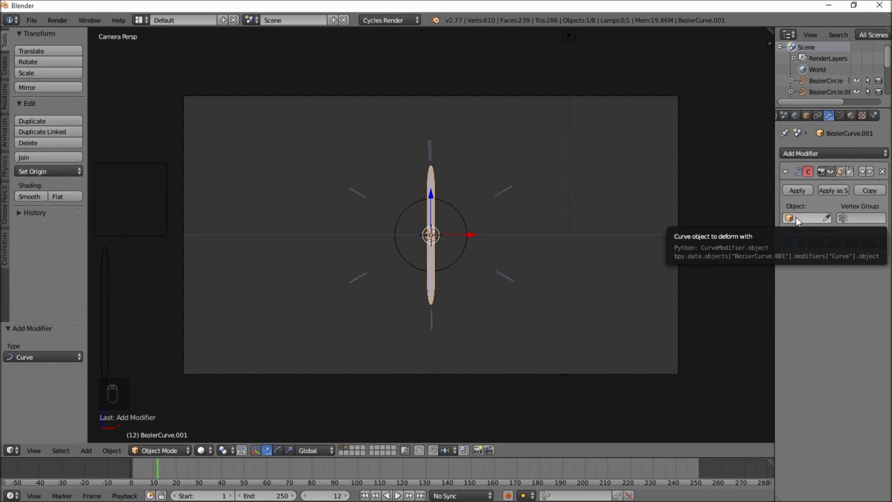
- Set BezierCircle as the Curve modifier's object and rotate the green shape 90° about the global Y axis
{"action": "left_click", "coordinate": [797, 218]}
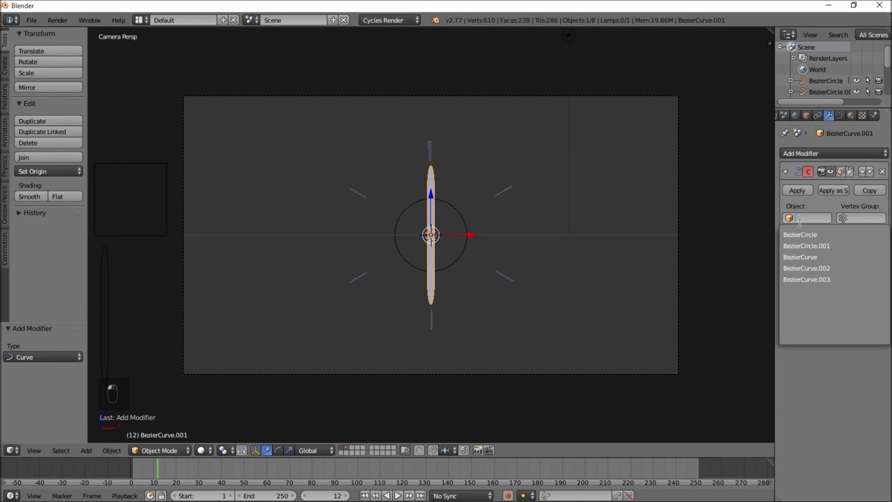
{"action": "left_click", "coordinate": [807, 233]}
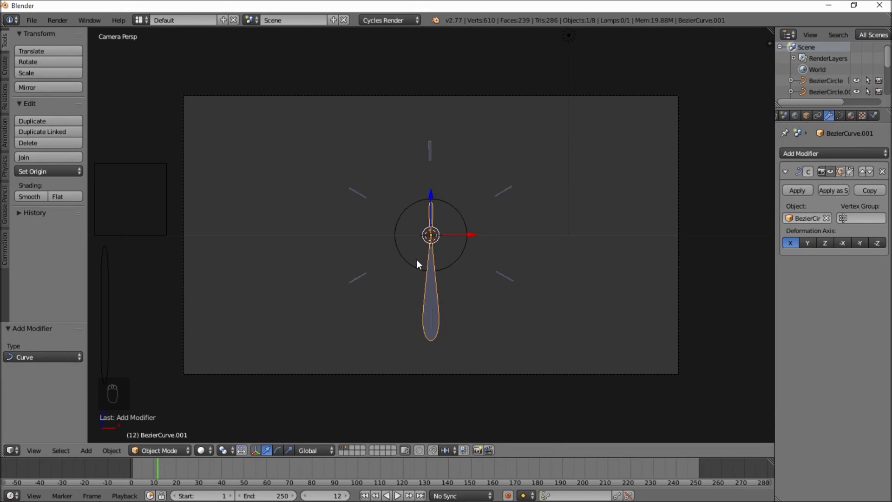
{"action": "key", "text": "r"}
{"action": "type", "text": "y90"}
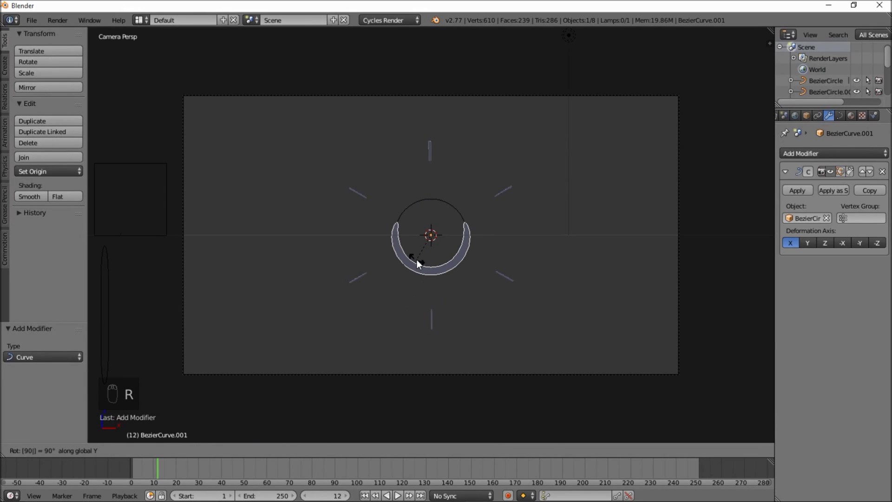
{"action": "key", "text": "Return"}
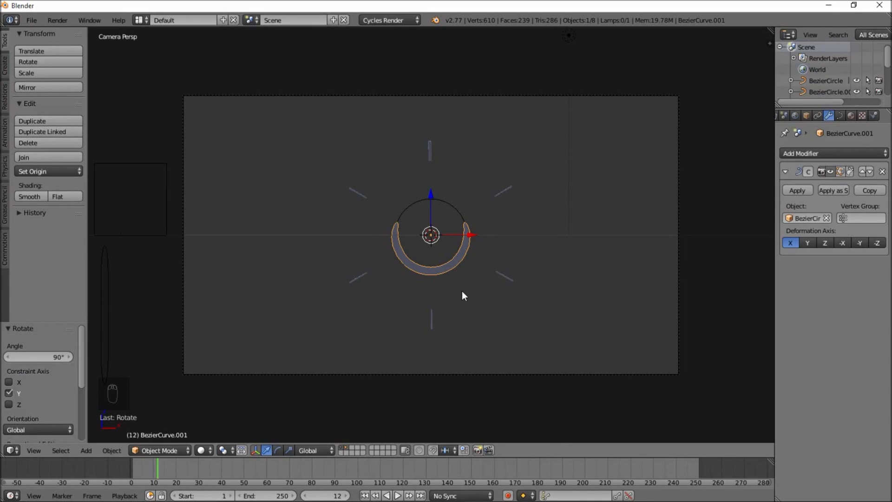
- Set the preview resolution of the circle that guides the deformation to 75
{"action": "scroll", "coordinate": [455, 321], "scroll_direction": "up", "scroll_amount": 3}
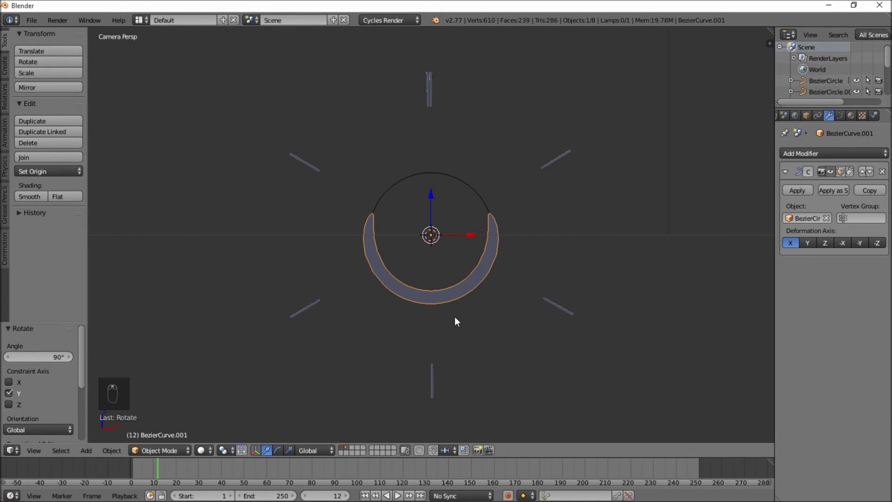
{"action": "right_click", "coordinate": [377, 203]}
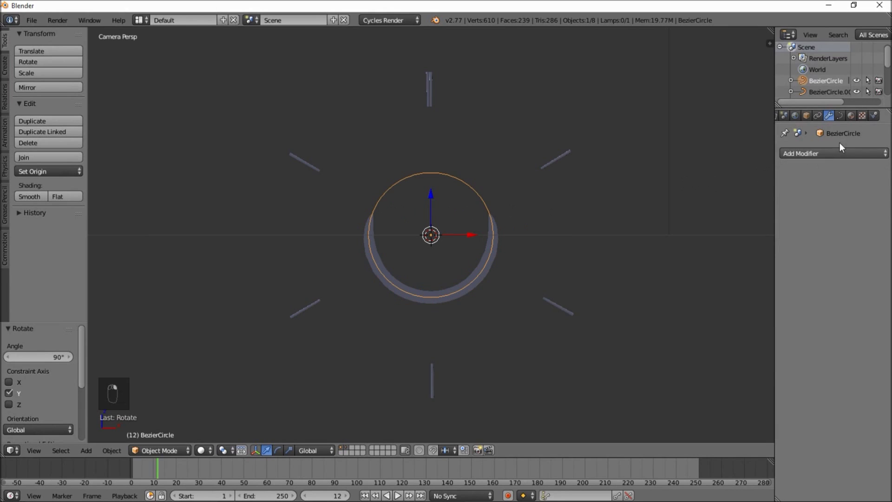
{"action": "left_click", "coordinate": [841, 115]}
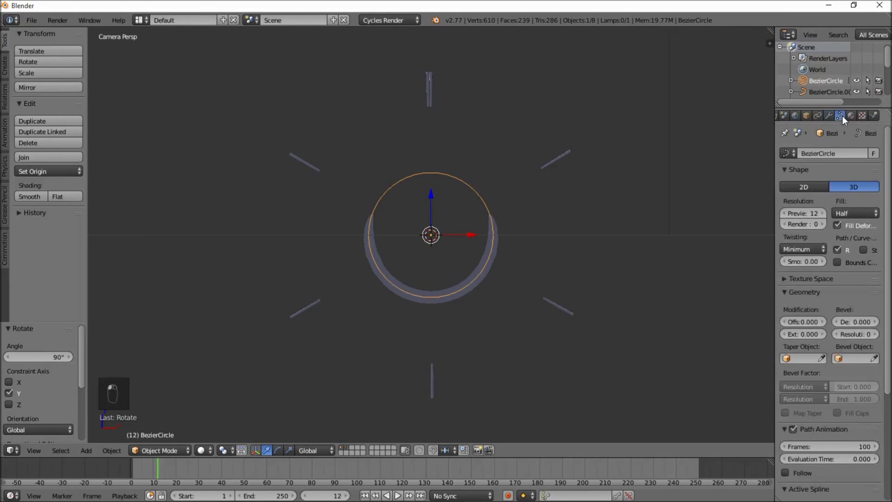
{"action": "left_click", "coordinate": [807, 215]}
{"action": "type", "text": "75"}
{"action": "key", "text": "Return"}
- Set the preview resolution of the curved green shape to 75
{"action": "scroll", "coordinate": [409, 292], "scroll_direction": "up", "scroll_amount": 2}
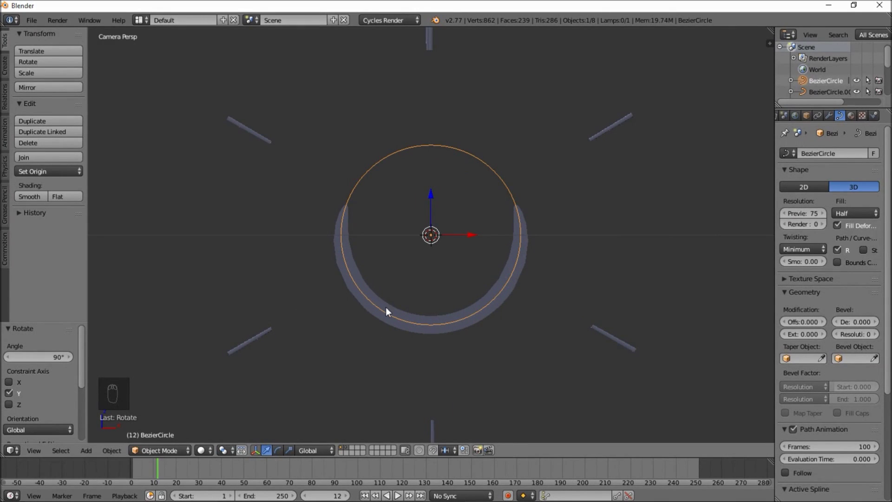
{"action": "right_click", "coordinate": [367, 309]}
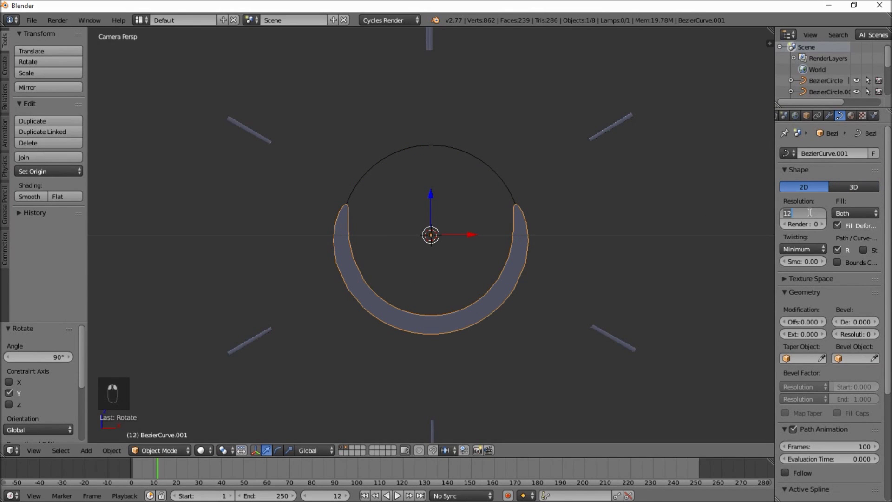
{"action": "type", "text": "25"}
{"action": "key", "text": "Return"}
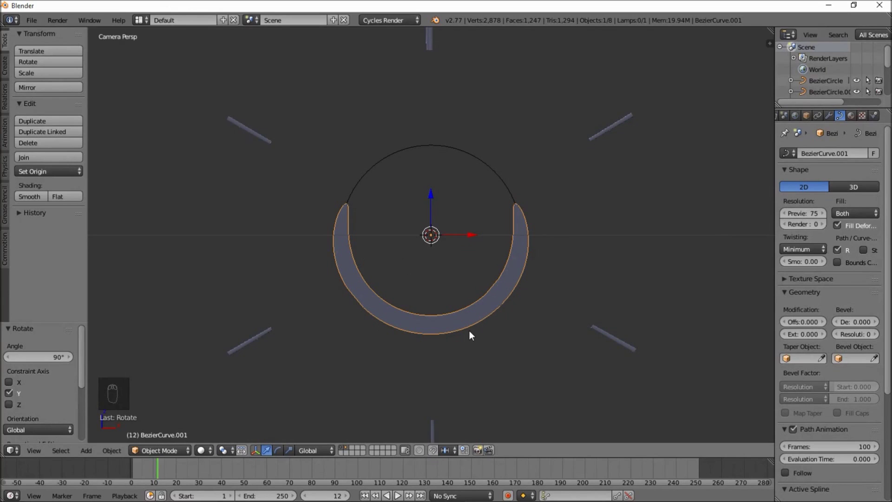
- Preview the curved shape and burst lines in Rendered viewport shading, and return to Solid shading
{"action": "scroll", "coordinate": [448, 319], "scroll_direction": "down", "scroll_amount": 3}
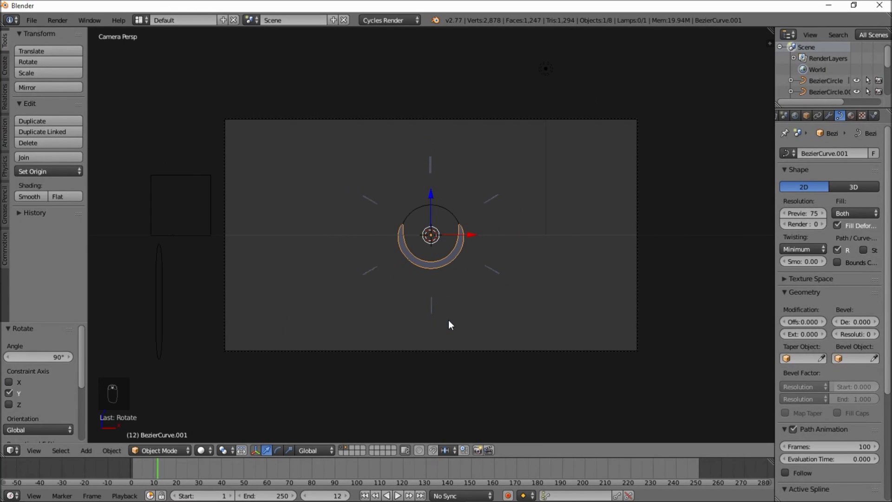
{"action": "left_click", "coordinate": [203, 450]}
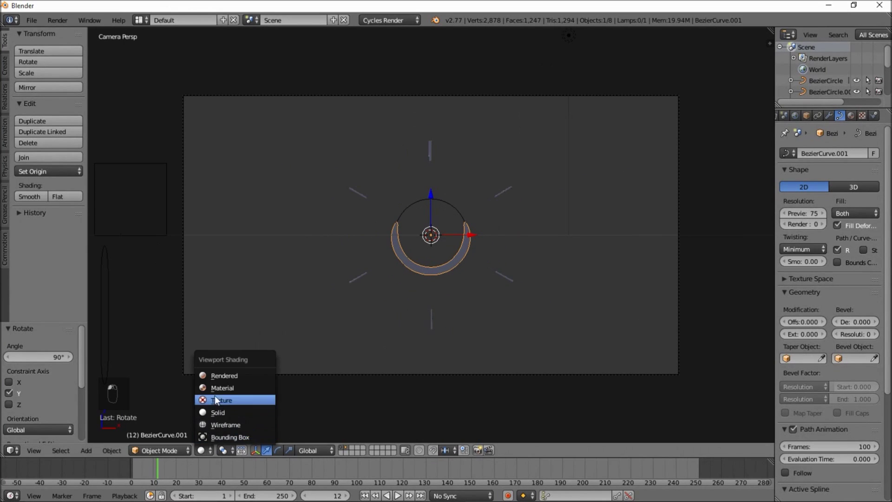
{"action": "left_click", "coordinate": [226, 374]}
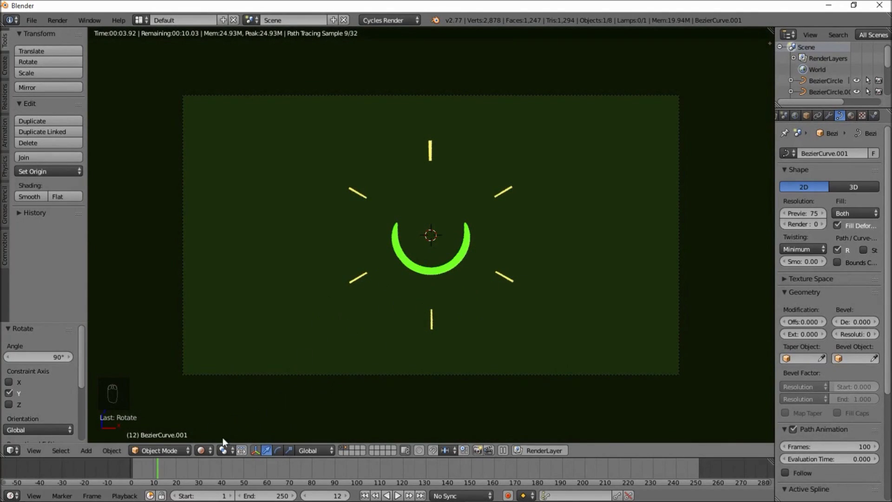
{"action": "left_click", "coordinate": [207, 450]}
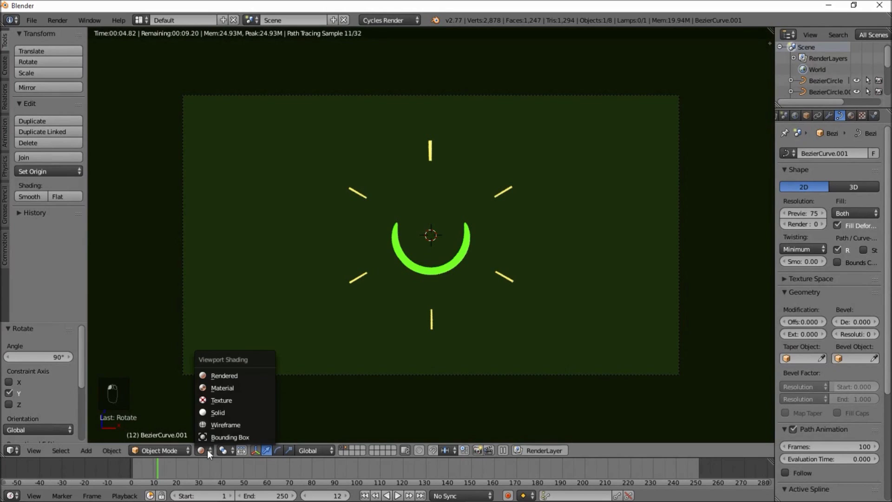
{"action": "left_click", "coordinate": [226, 413]}
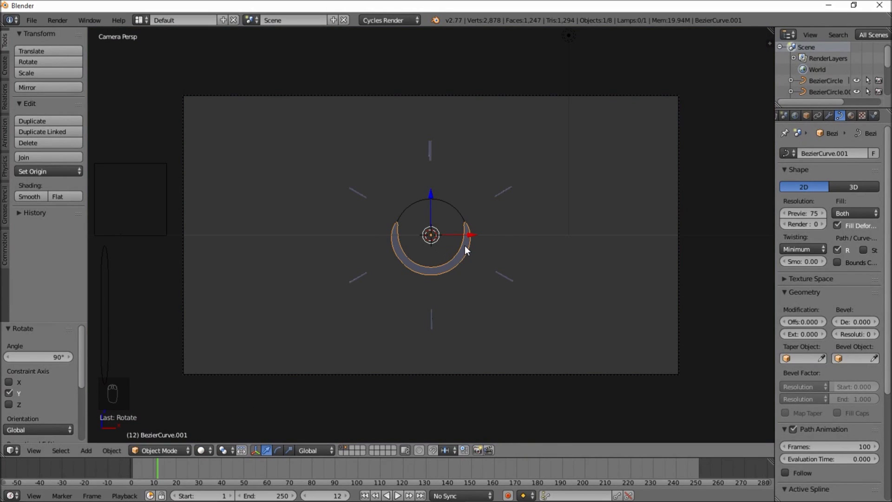
- Turn off the Curve modifier's viewport display and add a basis shape key plus two further shape keys to the green shape
{"action": "left_click", "coordinate": [832, 115]}
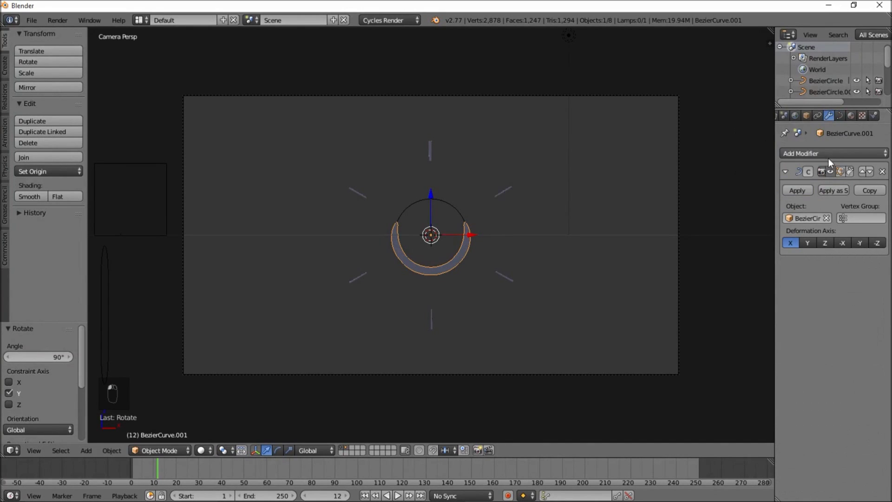
{"action": "left_click", "coordinate": [831, 170]}
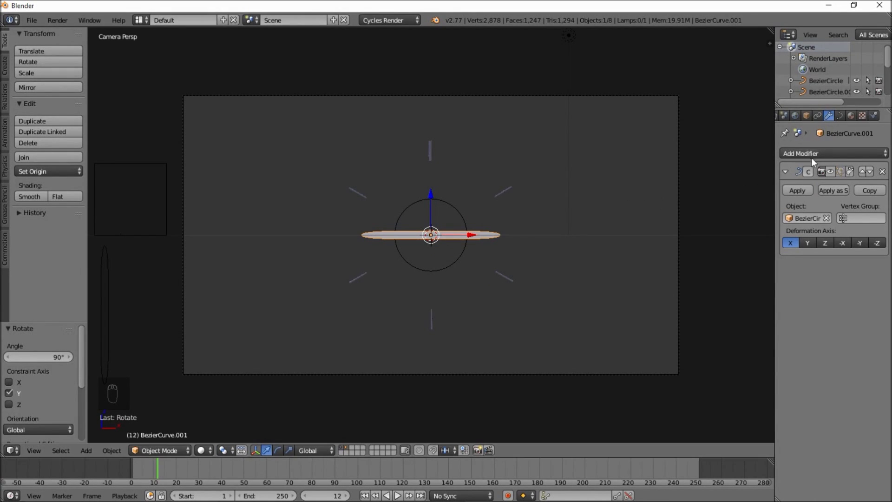
{"action": "left_click", "coordinate": [839, 115]}
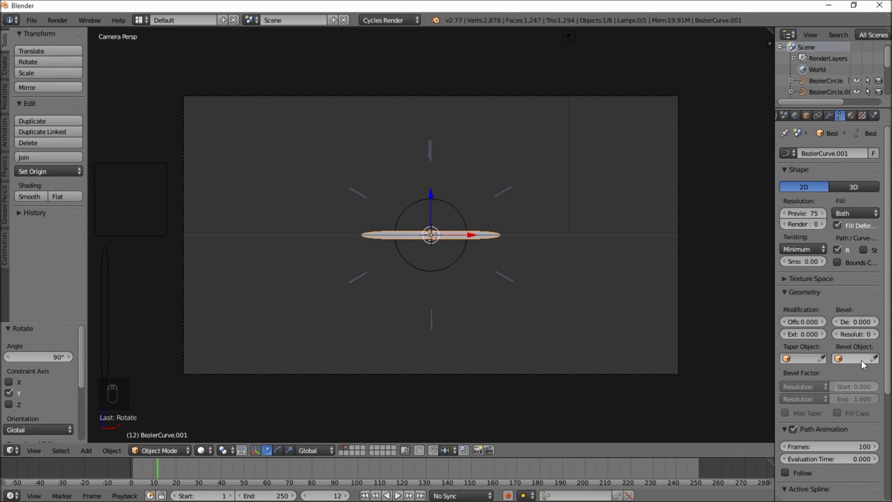
{"action": "scroll", "coordinate": [832, 308], "scroll_direction": "down", "scroll_amount": 8}
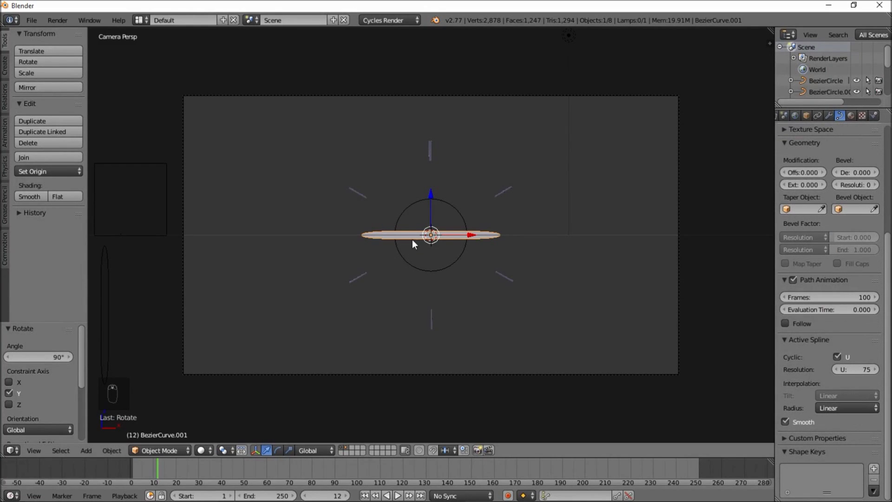
{"action": "scroll", "coordinate": [360, 211], "scroll_direction": "up", "scroll_amount": 1}
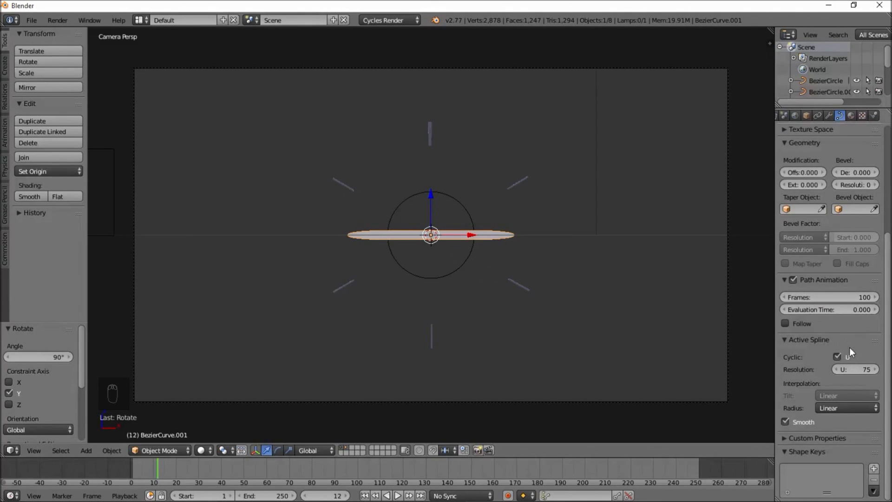
{"action": "left_click", "coordinate": [874, 469]}
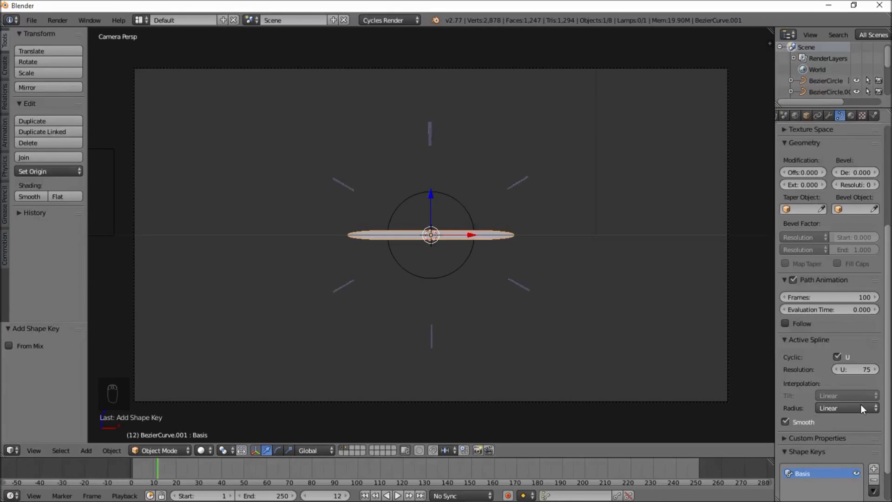
{"action": "scroll", "coordinate": [860, 405], "scroll_direction": "down", "scroll_amount": 2}
{"action": "left_click", "coordinate": [873, 430]}
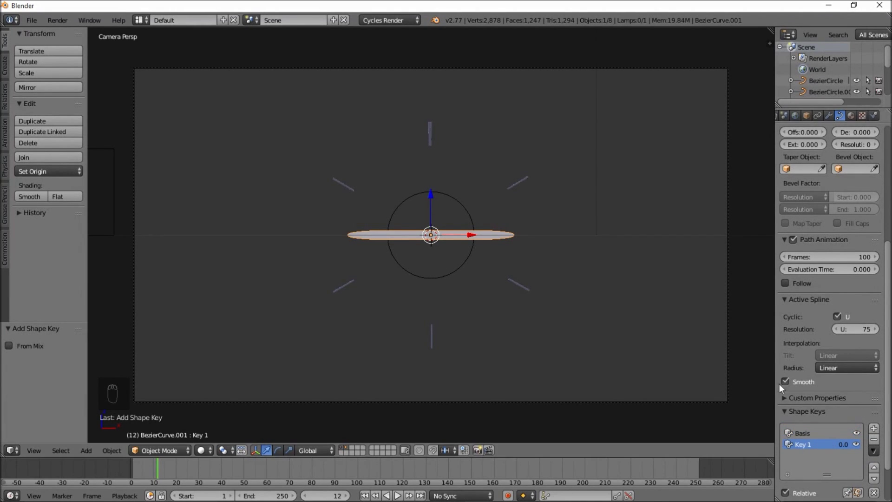
{"action": "left_click", "coordinate": [874, 428]}
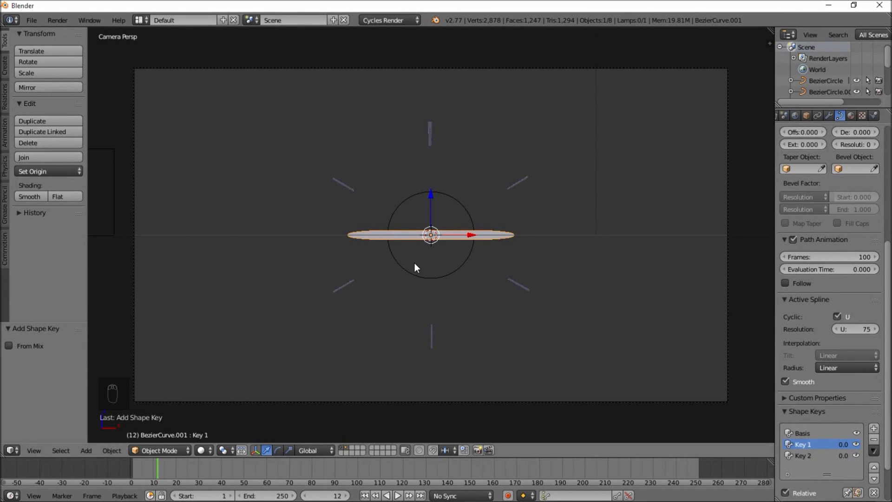
- With the first shape key after the basis active, move all the shape's points about -3.5 units along X in Edit Mode
{"action": "key", "text": "Tab"}
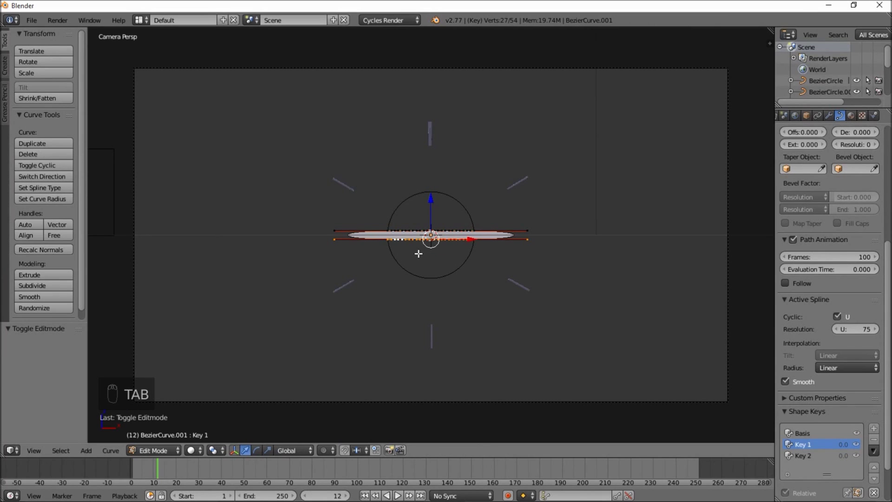
{"action": "key", "text": "a"}
{"action": "key", "text": "a"}
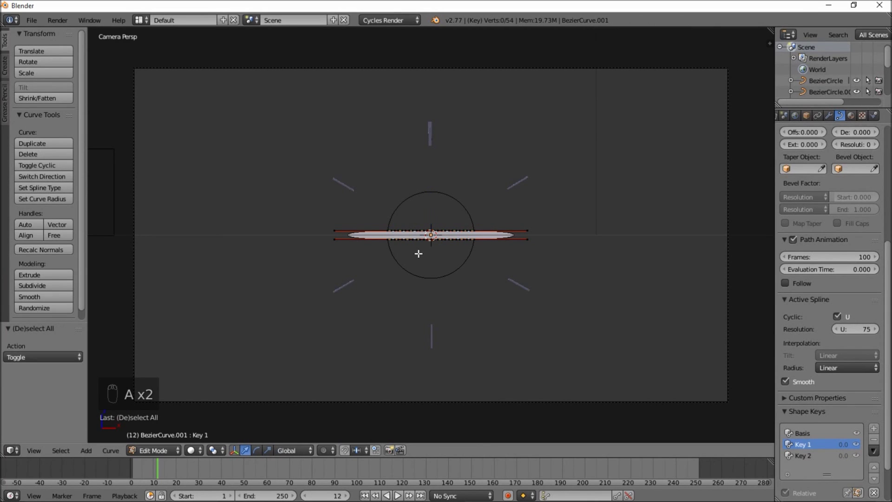
{"action": "key", "text": "a"}
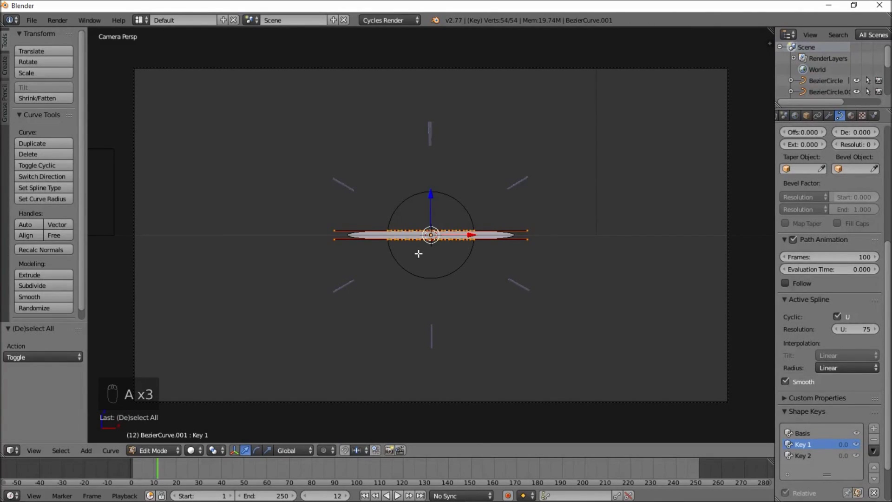
{"action": "key", "text": "g"}
{"action": "key", "text": "x"}
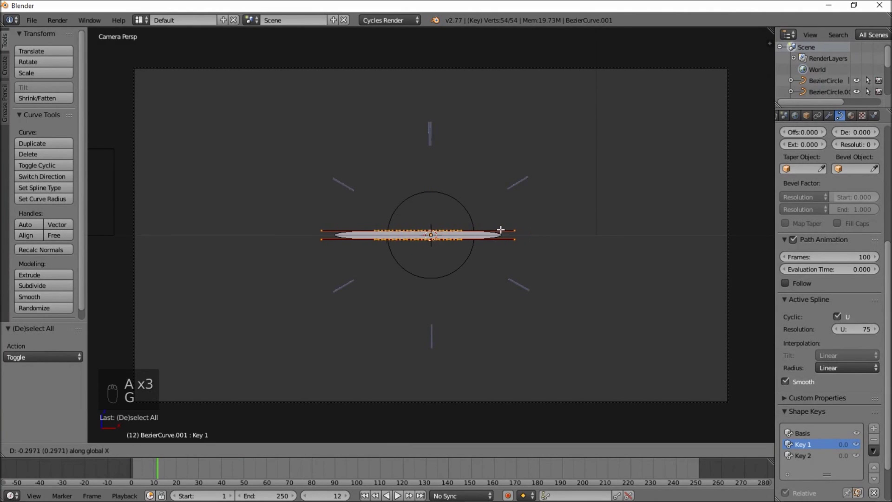
{"action": "left_click", "coordinate": [365, 227]}
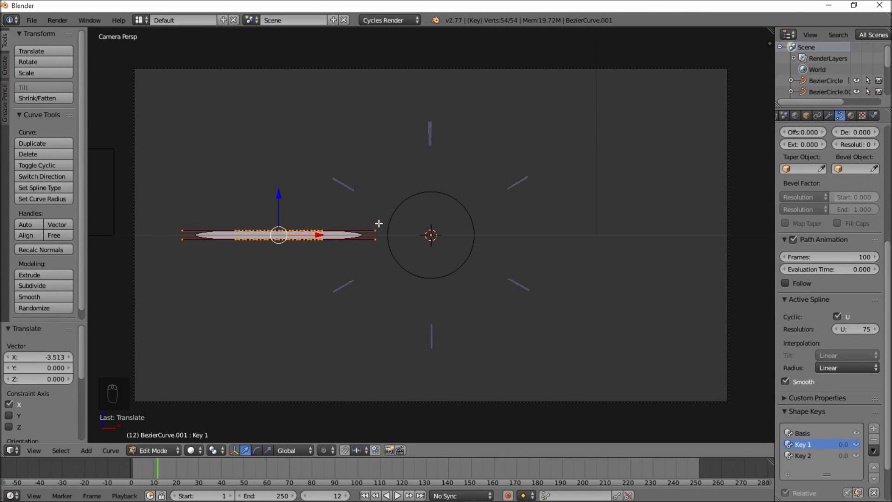
- Use the 3D Cursor as pivot, place it at the shape's outer end, and scale all points to 0 along X before returning to Object Mode
{"action": "left_click", "coordinate": [215, 453]}
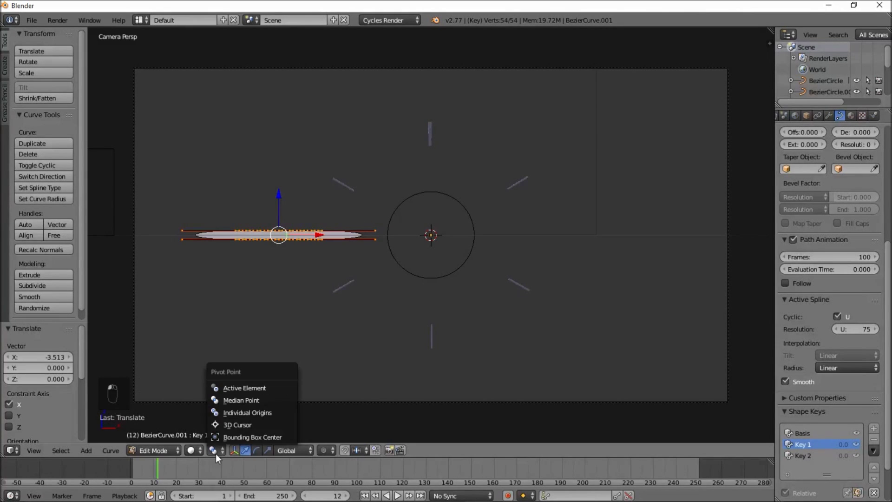
{"action": "left_click", "coordinate": [228, 426]}
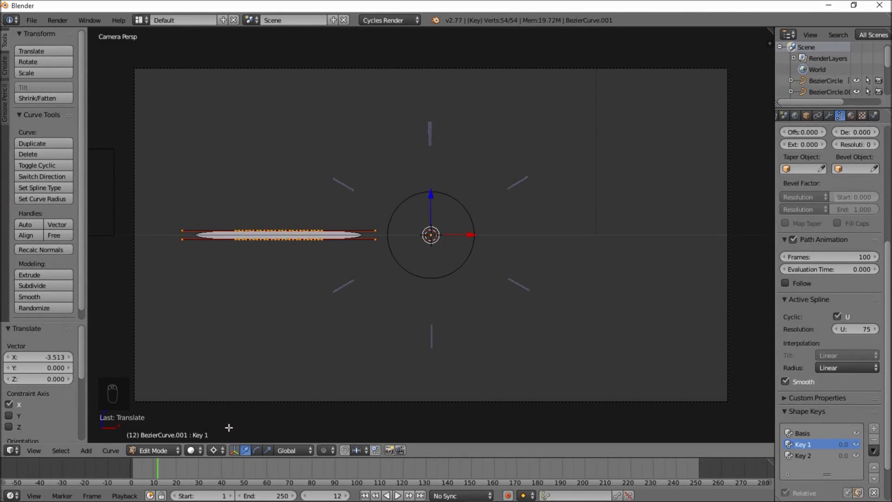
{"action": "left_click", "coordinate": [191, 235]}
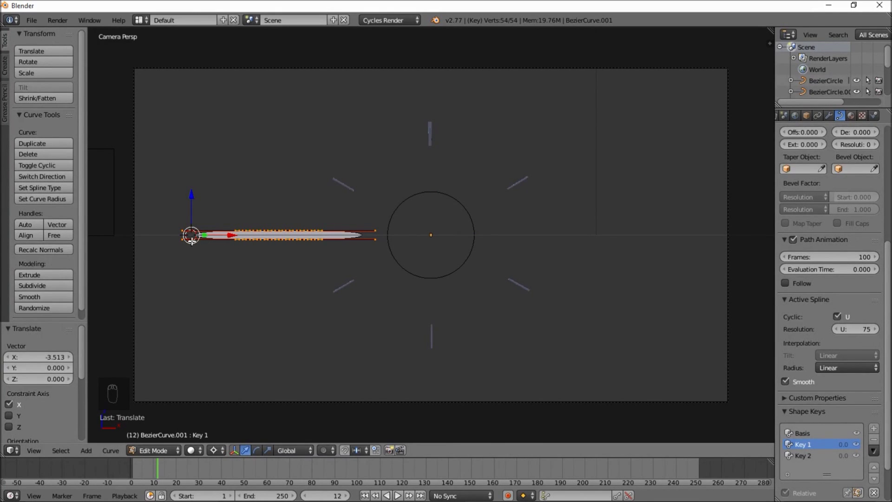
{"action": "key", "text": "s"}
{"action": "key", "text": "x"}
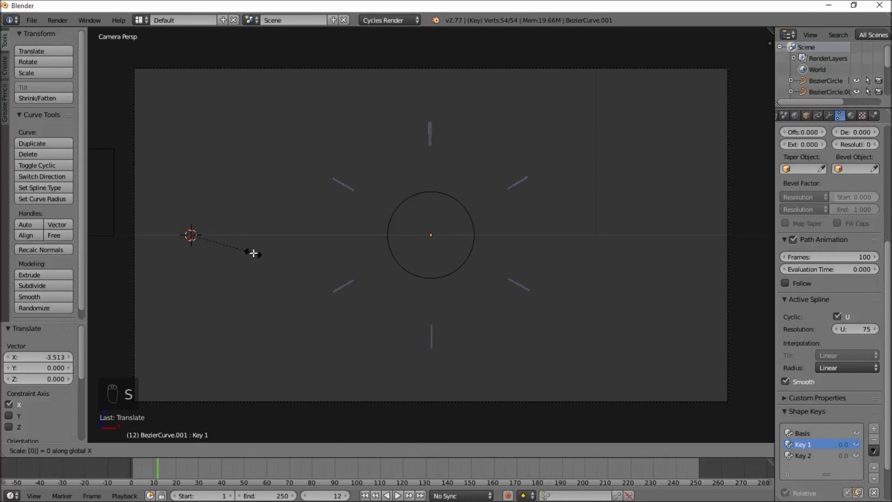
{"action": "left_click", "coordinate": [253, 253]}
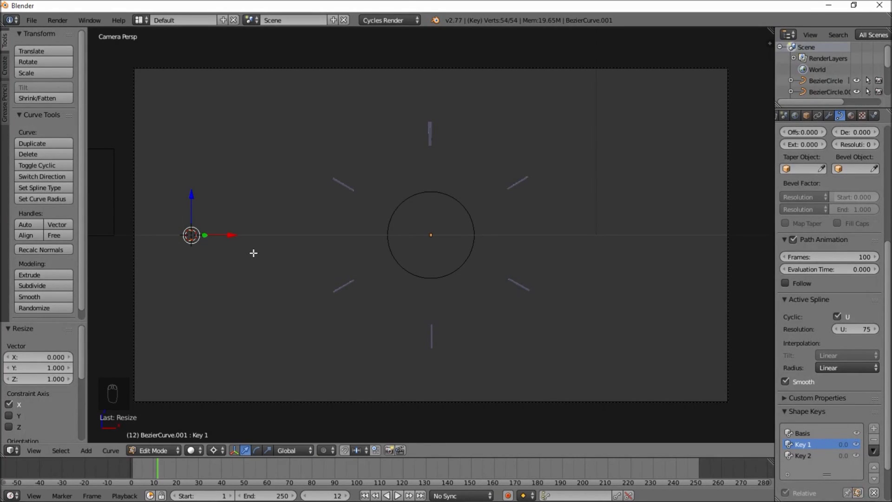
{"action": "key", "text": "Tab"}
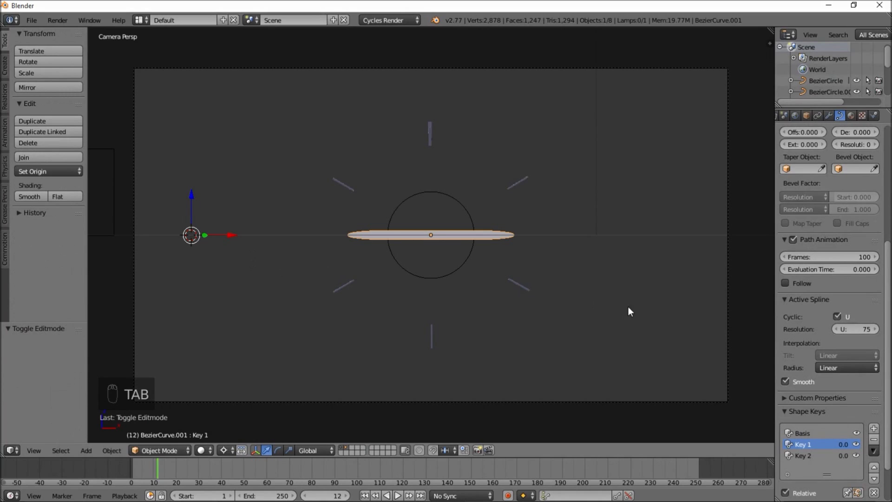
- Set the value of shape key Key 1 to 1.000
{"action": "scroll", "coordinate": [824, 422], "scroll_direction": "down", "scroll_amount": 3}
{"action": "left_click_drag", "start_coordinate": [819, 453], "coordinate": [878, 457]}
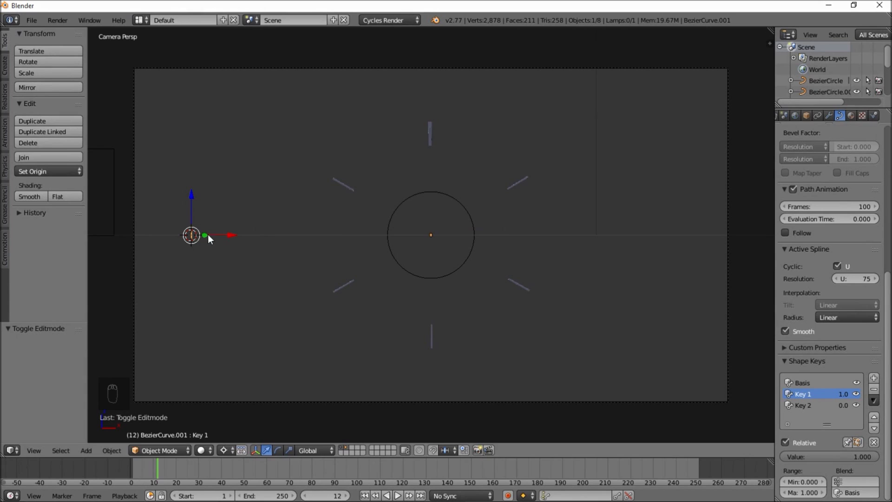
- Reset Key 1's value to 0.000 and, with Key 2 active, move all the shape's points about 1.4 units along X in Edit Mode
{"action": "left_click_drag", "start_coordinate": [877, 457], "coordinate": [783, 455]}
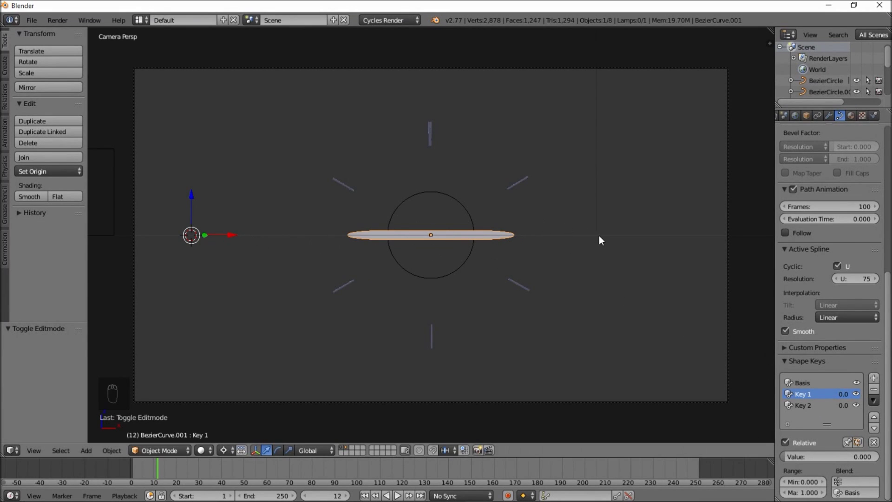
{"action": "left_click", "coordinate": [806, 406]}
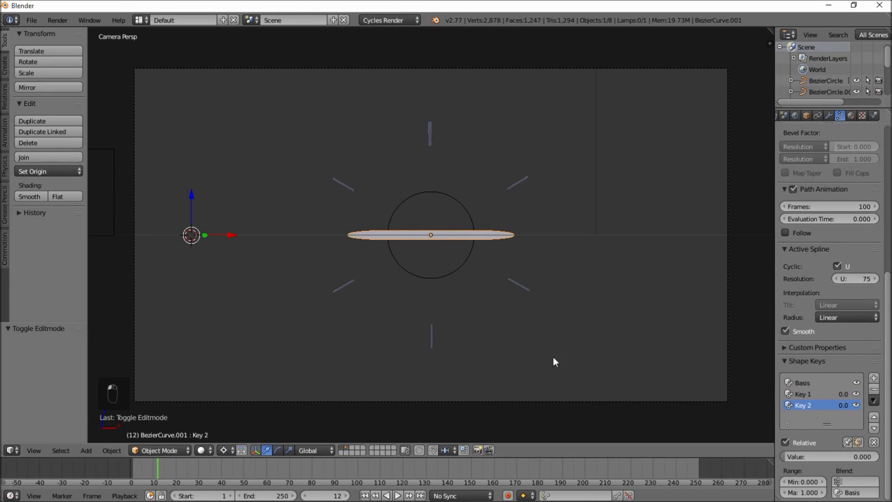
{"action": "key", "text": "Tab"}
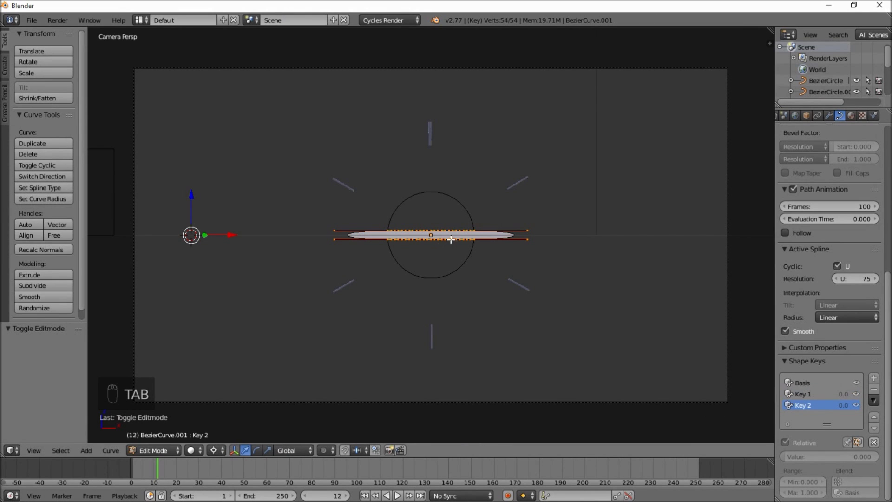
{"action": "key", "text": "g"}
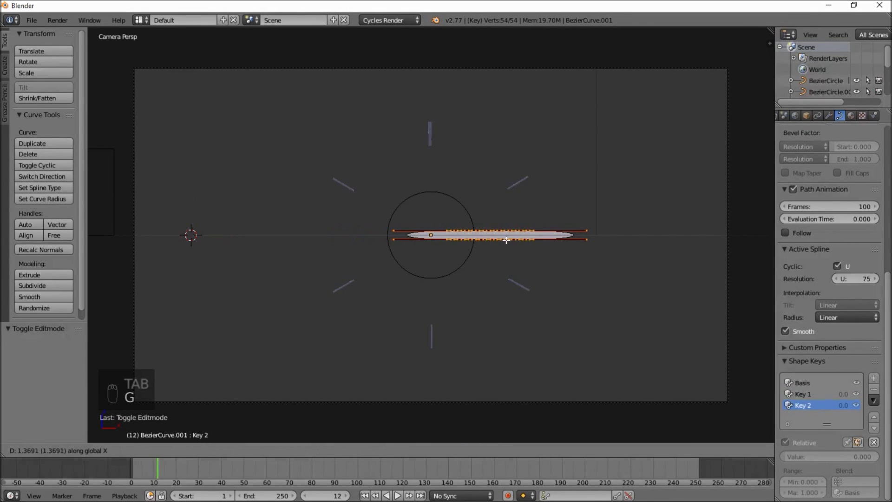
{"action": "left_click", "coordinate": [506, 239]}
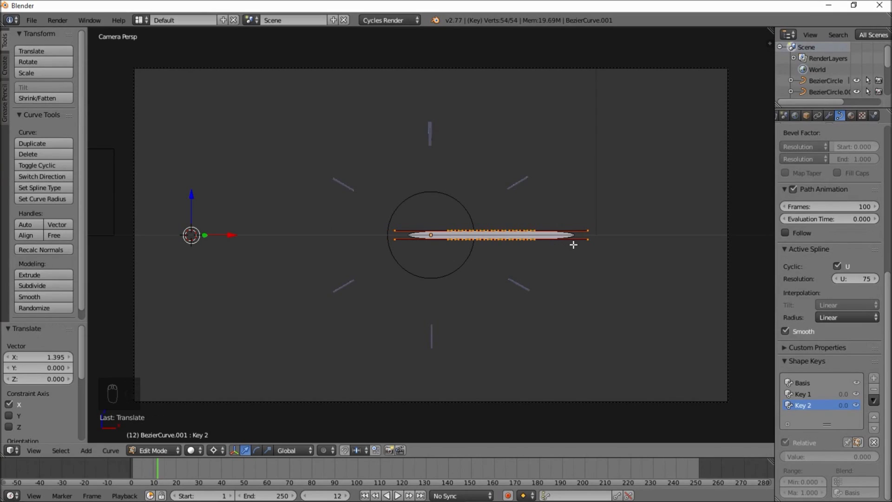
- Place the 3D Cursor at the shape's outer end, scale all of Key 2's points to 0 along X, and return to Object Mode
{"action": "left_click", "coordinate": [590, 234]}
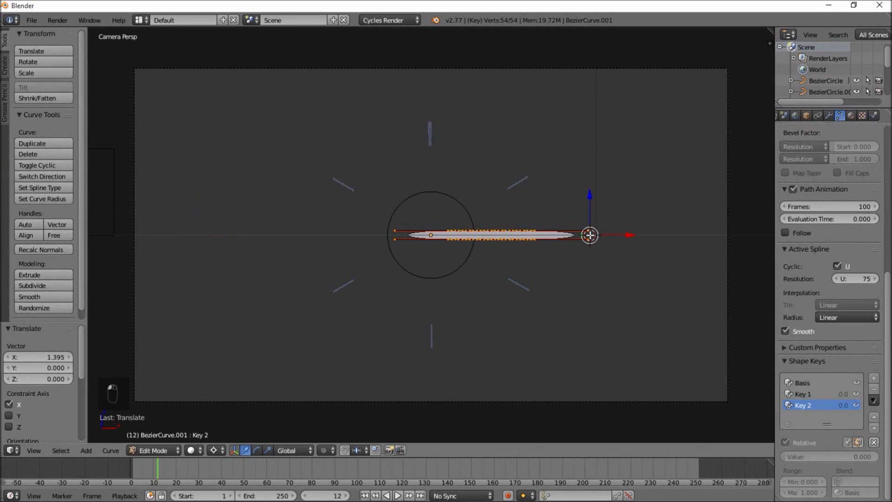
{"action": "key", "text": "s"}
{"action": "key", "text": "x"}
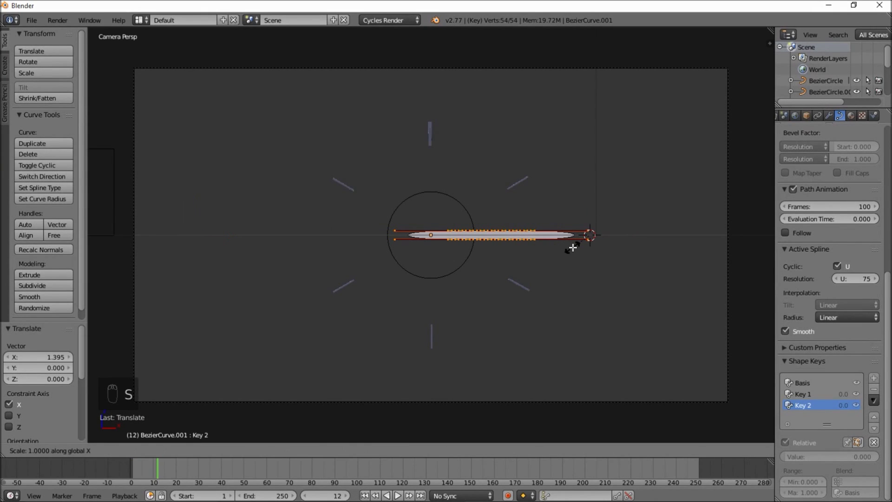
{"action": "key", "text": "0"}
{"action": "left_click", "coordinate": [573, 247]}
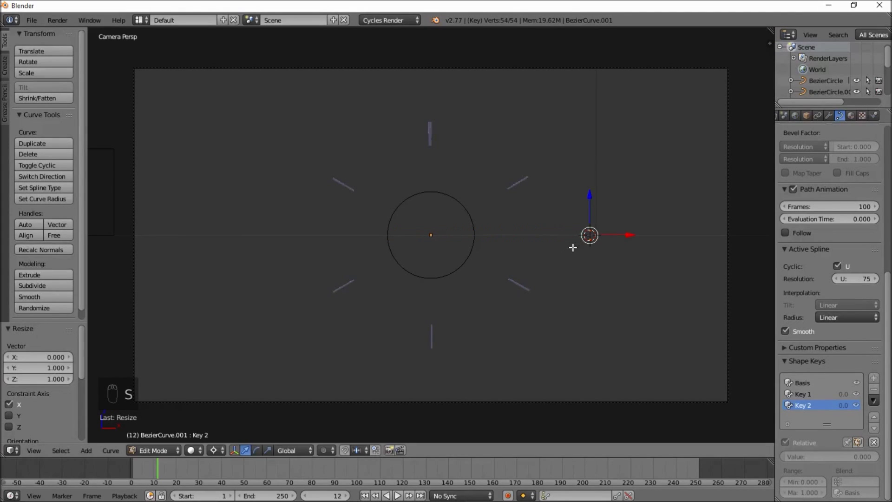
{"action": "key", "text": "Tab"}
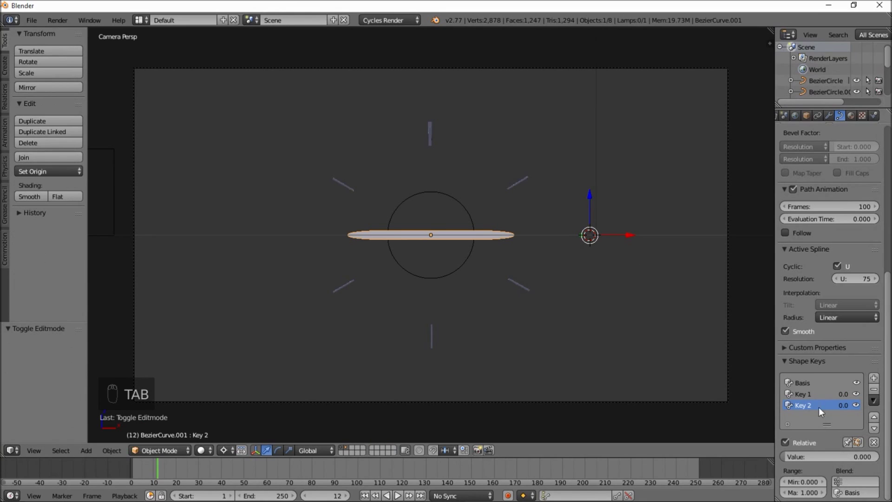
{"action": "mouse_move", "coordinate": [795, 453]}
{"action": "left_mouse_down"}
{"action": "mouse_move", "coordinate": [877, 454]}
{"action": "mouse_move", "coordinate": [799, 457]}
{"action": "mouse_move", "coordinate": [788, 442]}
{"action": "left_mouse_up"}
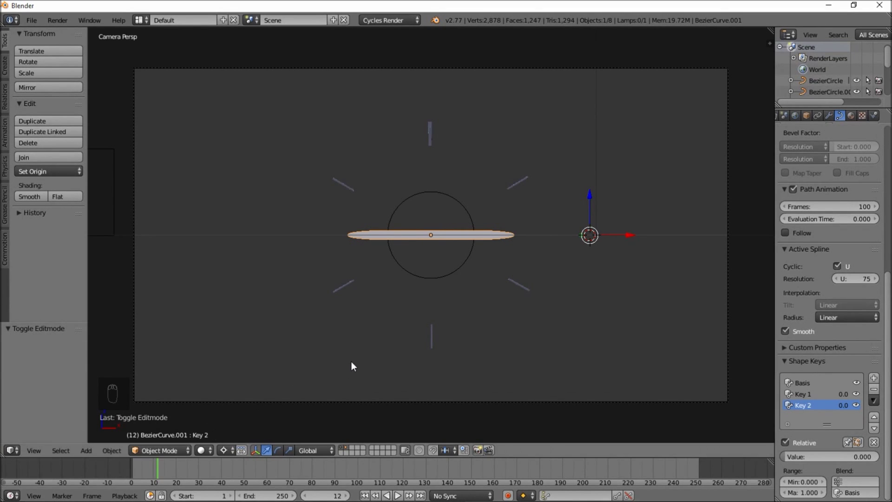
- At frame 0, set the value of shape key Key 1 to 1.000 and insert a keyframe on it
{"action": "left_click", "coordinate": [121, 467]}
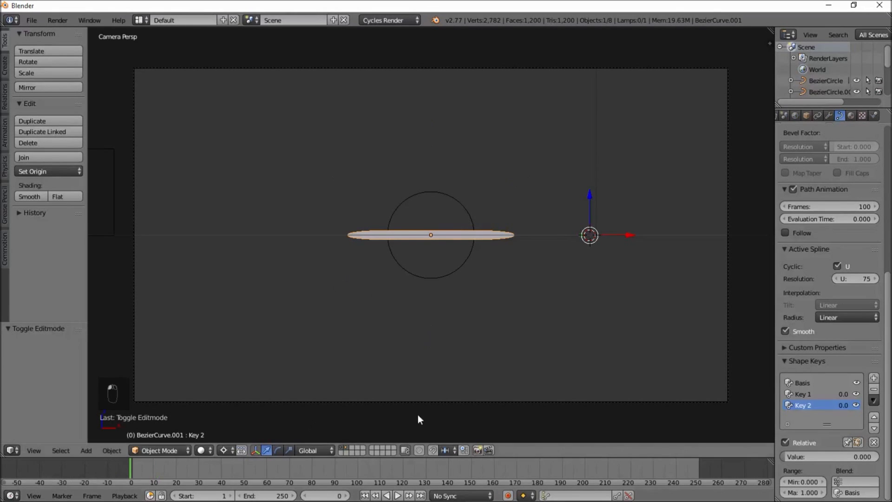
{"action": "left_click", "coordinate": [811, 393]}
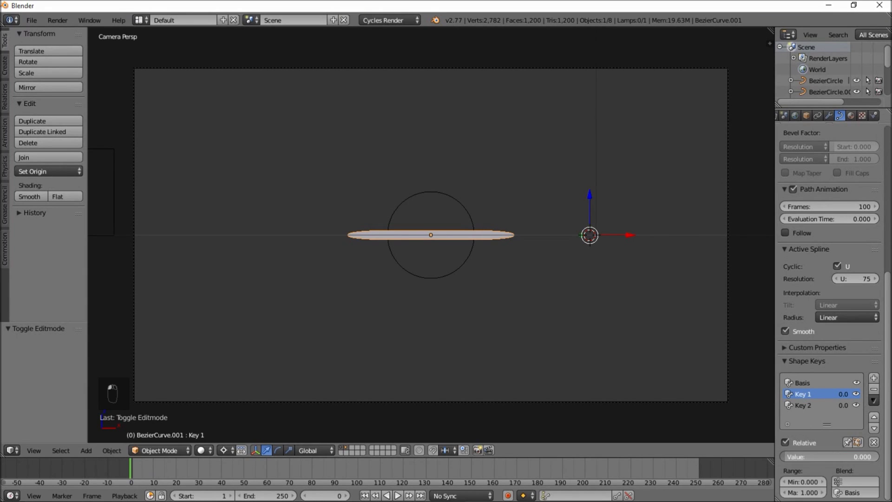
{"action": "left_click_drag", "start_coordinate": [794, 456], "coordinate": [872, 453]}
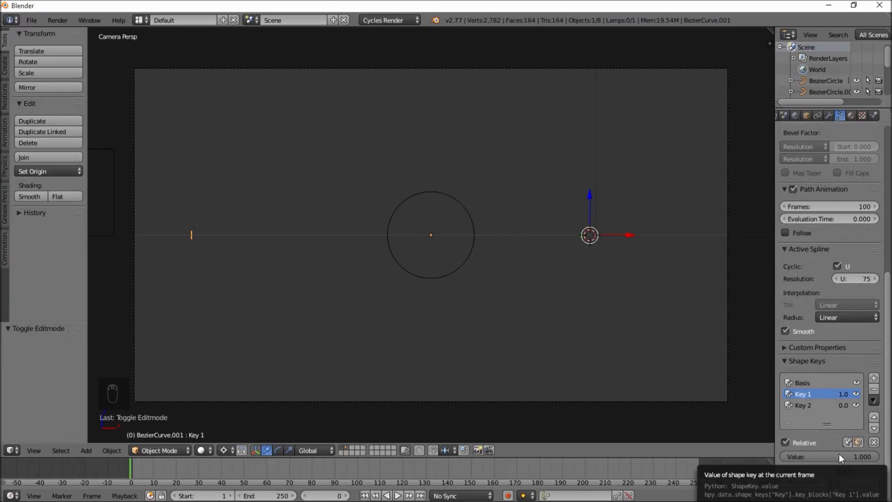
{"action": "key", "text": "i"}
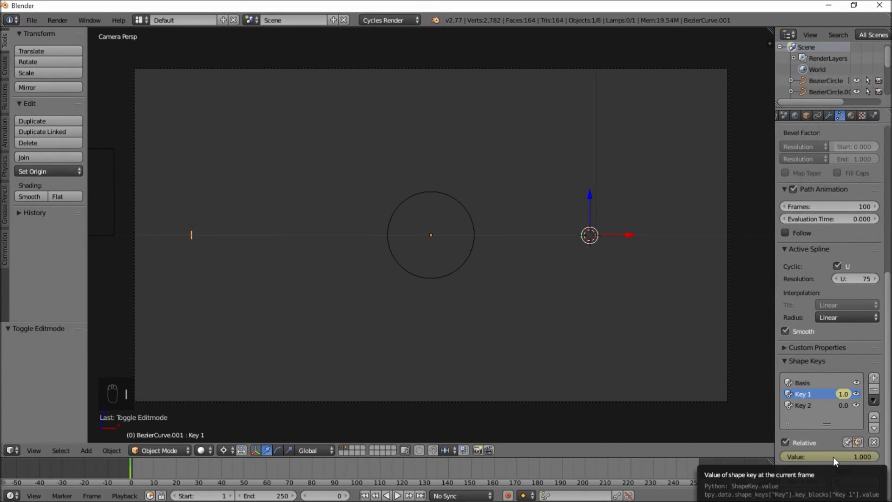
- At frame 11, set Key 1's value to 0.000 and insert a keyframe on it
{"action": "left_click", "coordinate": [327, 496]}
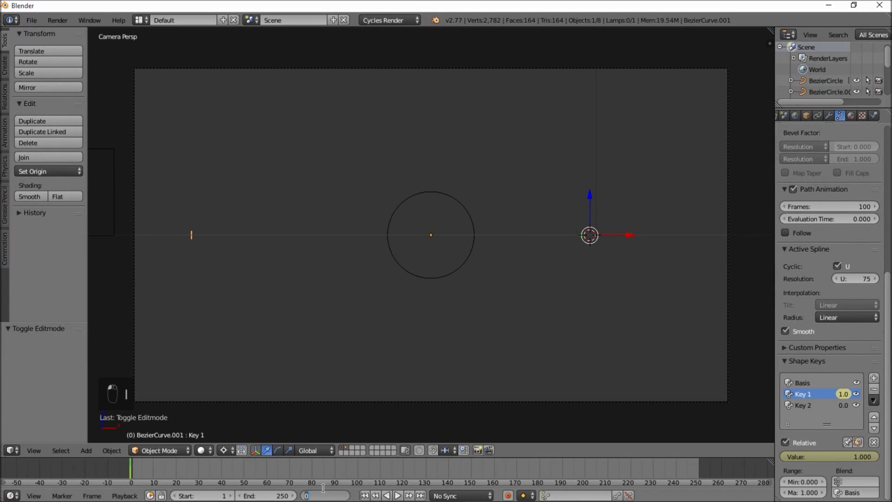
{"action": "type", "text": "10"}
{"action": "key", "text": "Return"}
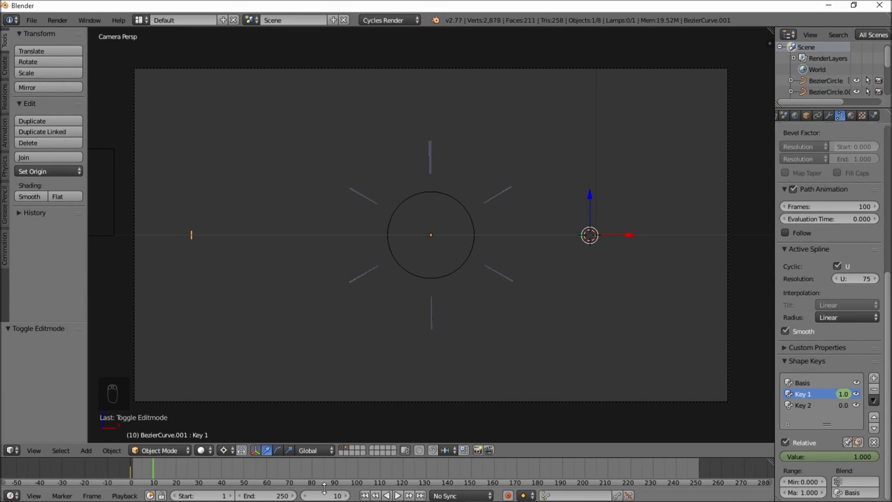
{"action": "left_click", "coordinate": [331, 496]}
{"action": "type", "text": "11"}
{"action": "key", "text": "Return"}
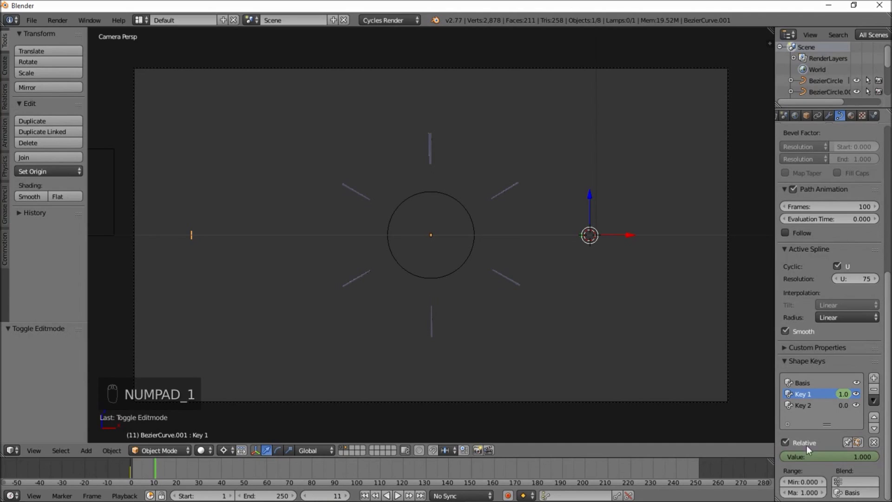
{"action": "left_click_drag", "start_coordinate": [804, 454], "coordinate": [707, 454]}
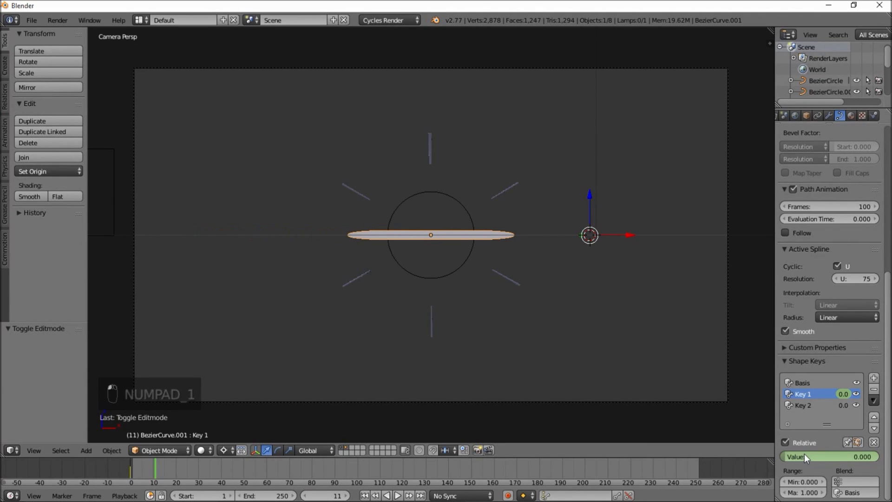
{"action": "key", "text": "i"}
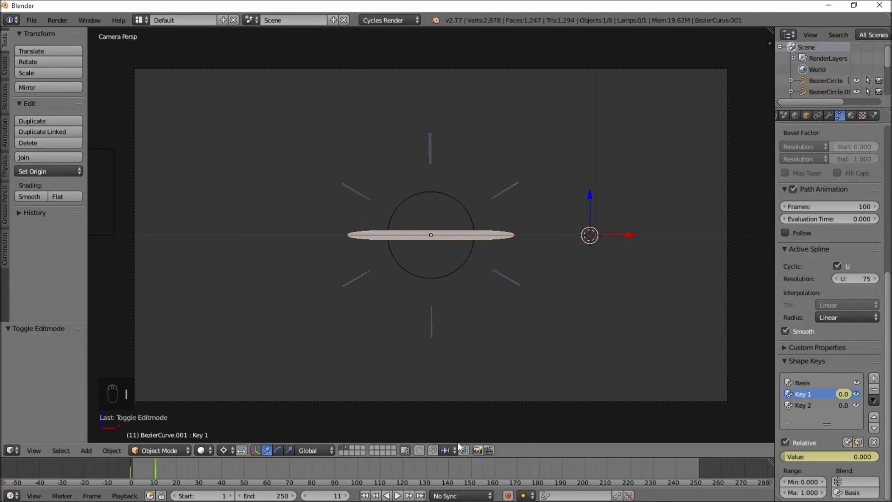
- Scrub through Key 1's animation, stop at frame 5, and insert a keyframe on Key 2's value at 0.000
{"action": "left_click_drag", "start_coordinate": [128, 468], "coordinate": [155, 473]}
{"action": "left_click_drag", "start_coordinate": [123, 471], "coordinate": [141, 473]}
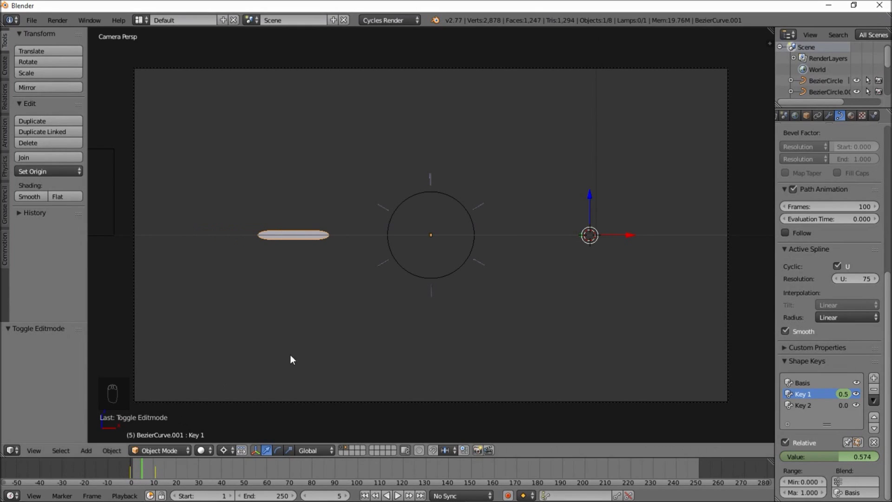
{"action": "left_click", "coordinate": [802, 405]}
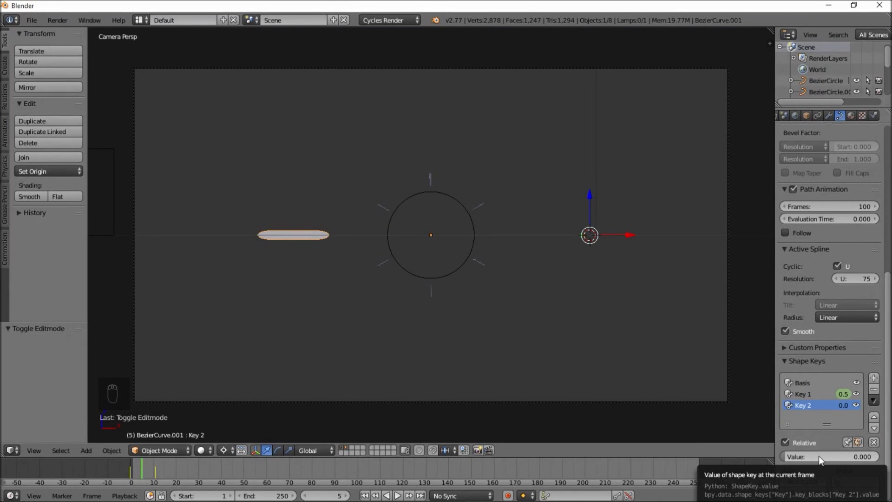
{"action": "key", "text": "i"}
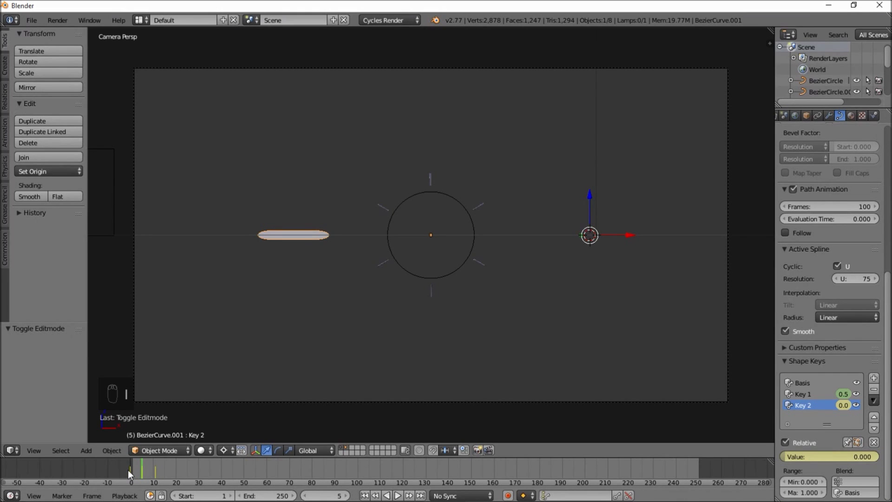
- At frame 15, set Key 2's value to 1.000 and insert a keyframe on it
{"action": "key", "text": "alt+a"}
{"action": "left_click_drag", "start_coordinate": [146, 472], "coordinate": [164, 475]}
{"action": "key", "text": "alt+a"}
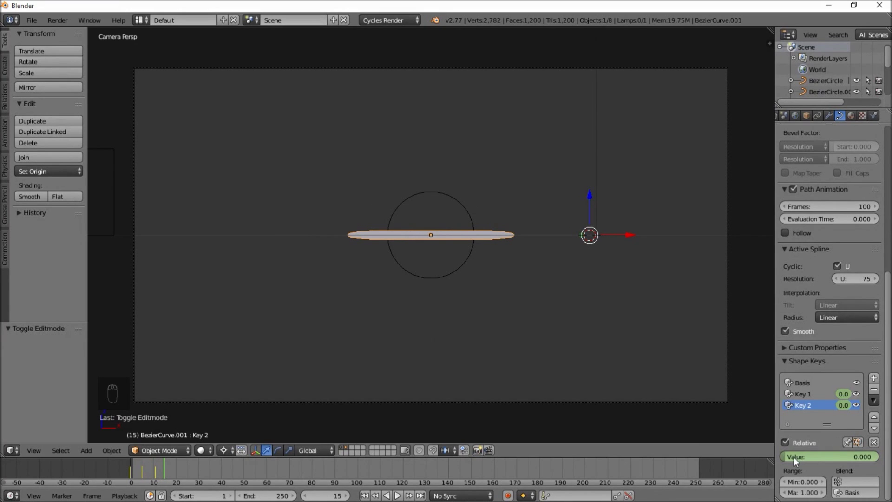
{"action": "left_click_drag", "start_coordinate": [795, 457], "coordinate": [881, 457]}
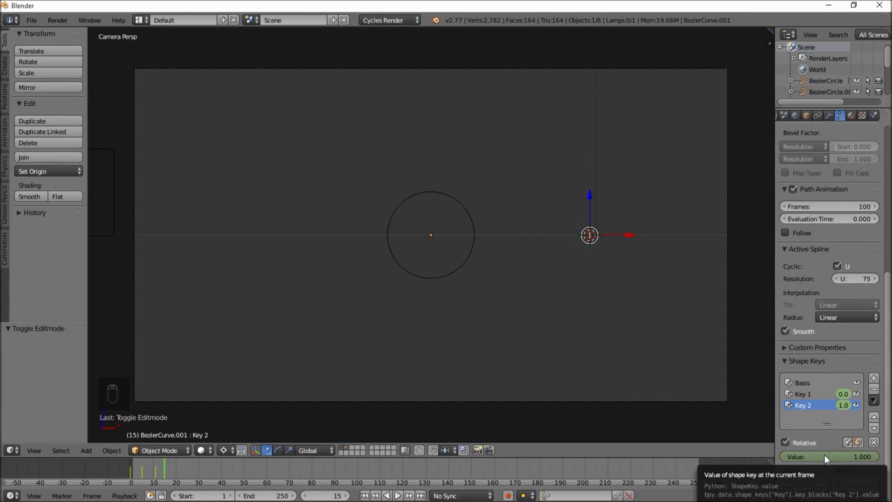
{"action": "key", "text": "i"}
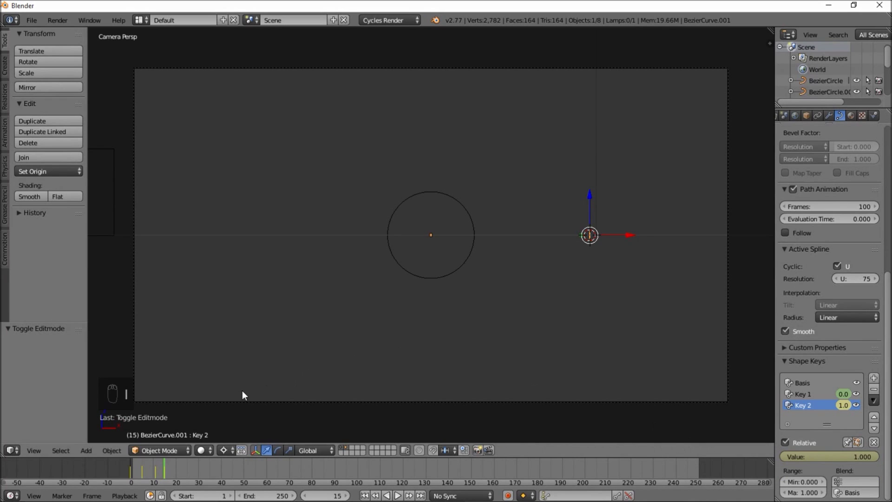
- Play the shape key animation from frame 0 and scrub back through it to check the straight shape's motion
{"action": "left_click", "coordinate": [125, 464]}
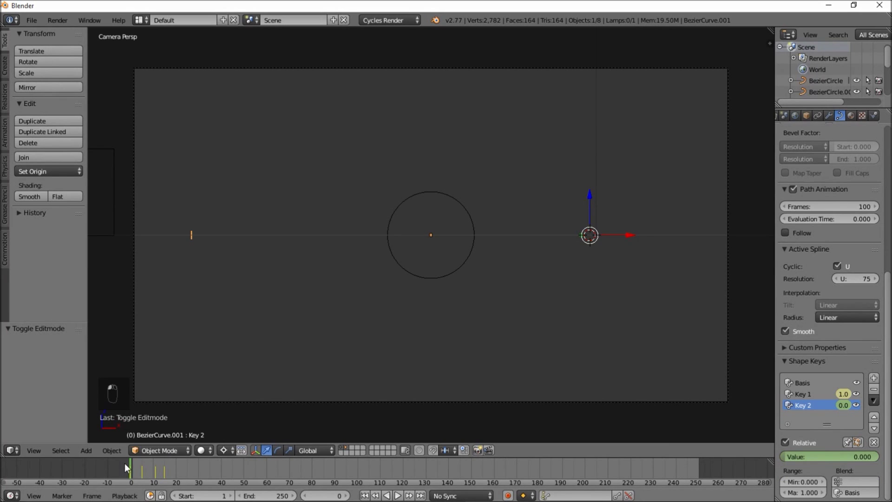
{"action": "left_click", "coordinate": [398, 496]}
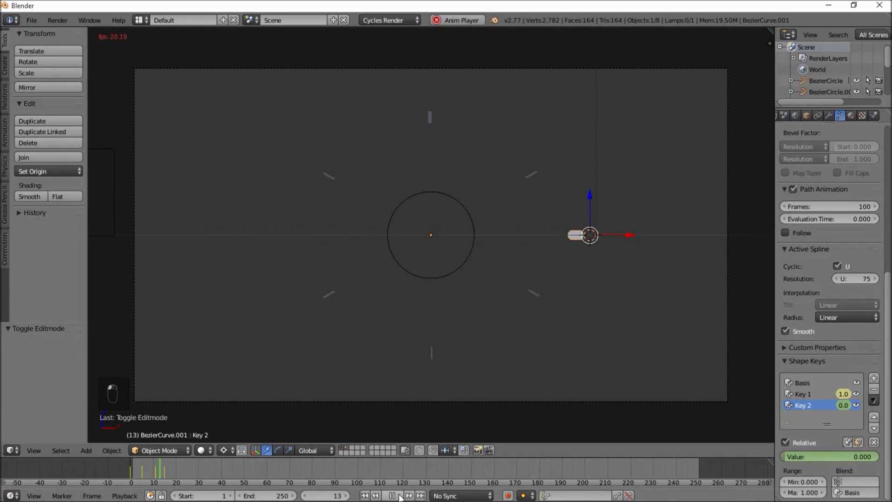
{"action": "left_click", "coordinate": [398, 496]}
{"action": "mouse_move", "coordinate": [155, 467]}
{"action": "left_mouse_down"}
{"action": "mouse_move", "coordinate": [138, 467]}
{"action": "mouse_move", "coordinate": [155, 473]}
{"action": "mouse_move", "coordinate": [146, 470]}
{"action": "left_mouse_up"}
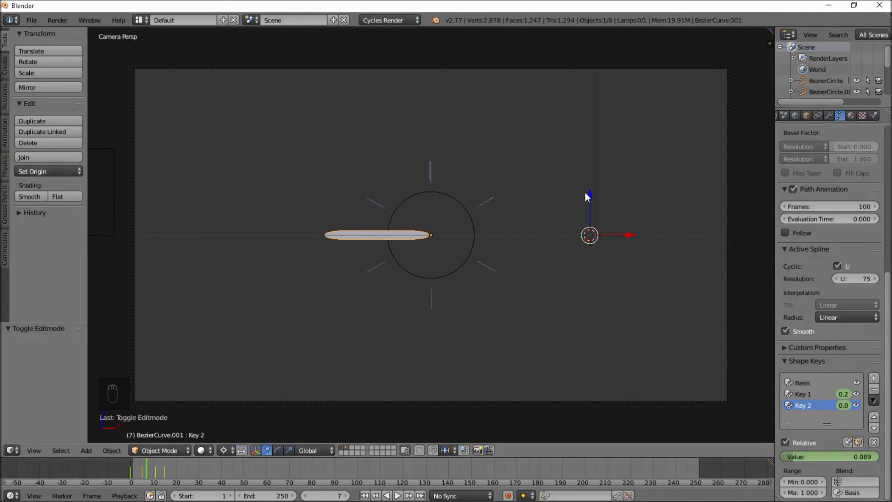
- Turn the Curve modifier's viewport display back on and preview the shape's motion around the circle up to frame 10
{"action": "left_click", "coordinate": [829, 117]}
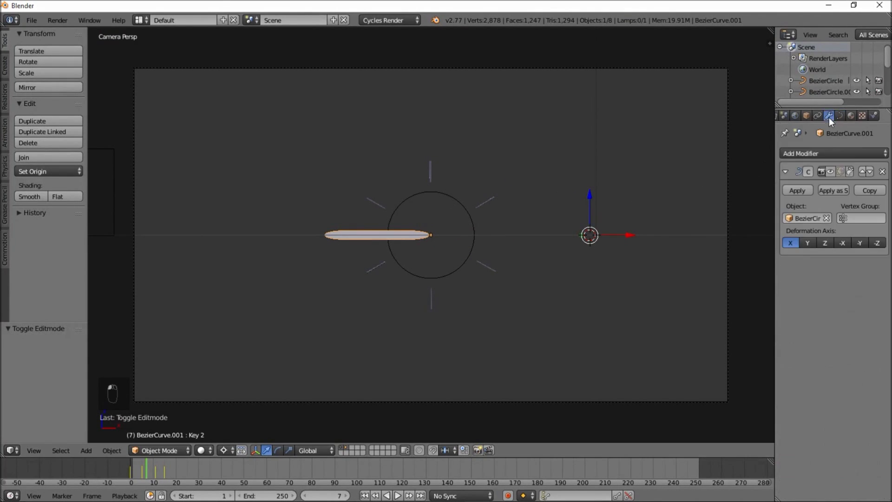
{"action": "left_click", "coordinate": [832, 174]}
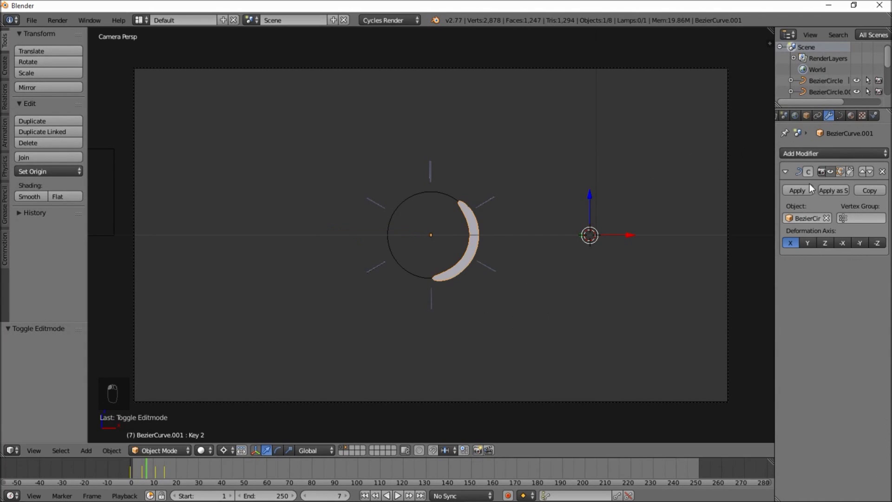
{"action": "key", "text": "alt+a"}
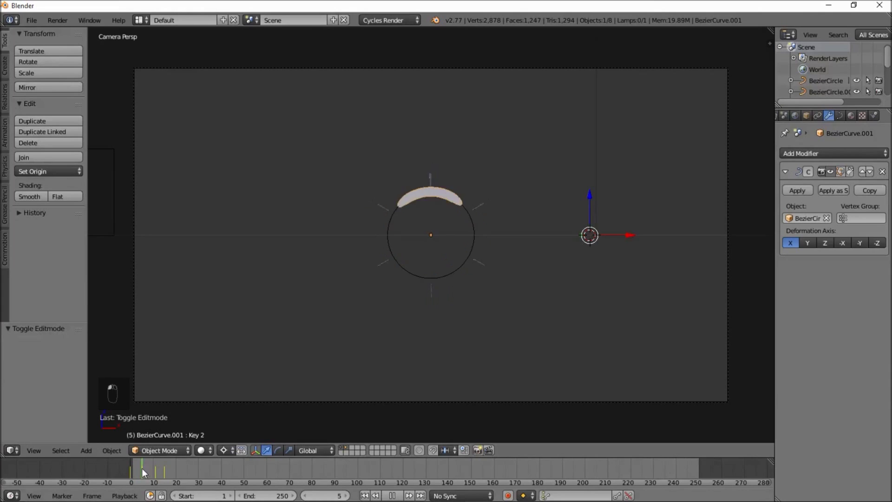
{"action": "mouse_move", "coordinate": [161, 471]}
{"action": "left_mouse_down"}
{"action": "mouse_move", "coordinate": [135, 469]}
{"action": "mouse_move", "coordinate": [160, 472]}
{"action": "mouse_move", "coordinate": [147, 467]}
{"action": "mouse_move", "coordinate": [154, 468]}
{"action": "left_mouse_up"}
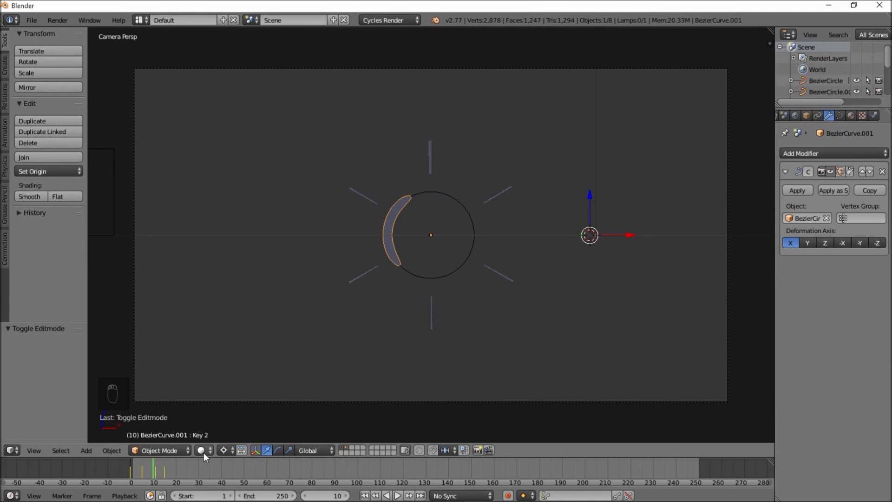
- Preview frame 10 with Rendered viewport shading and switch back to Solid shading
{"action": "left_click", "coordinate": [201, 450]}
{"action": "left_click", "coordinate": [247, 375]}
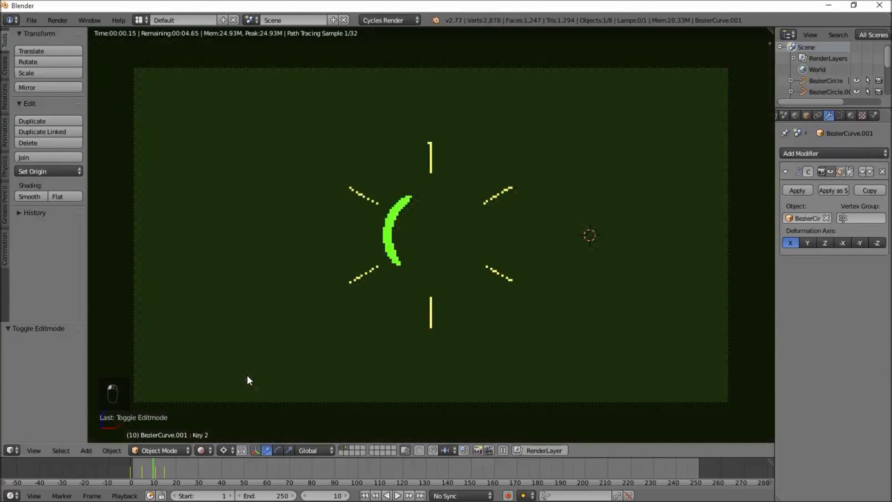
{"action": "left_click", "coordinate": [201, 449]}
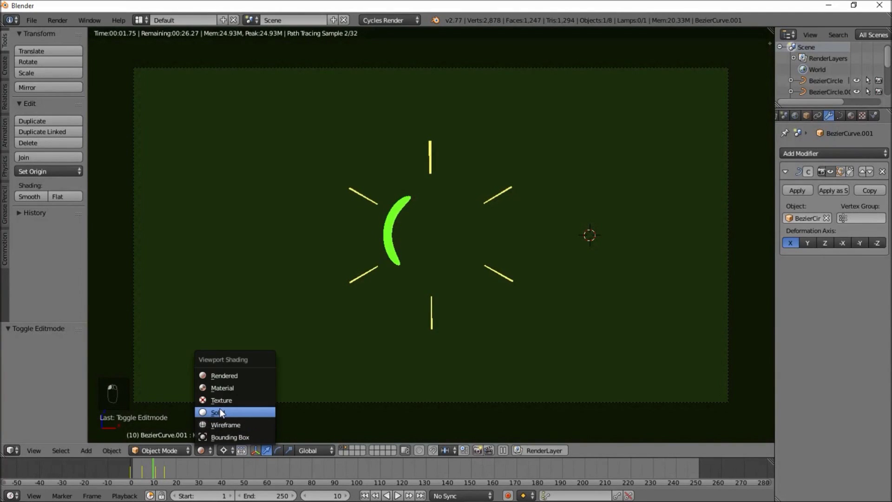
{"action": "left_click", "coordinate": [223, 411]}
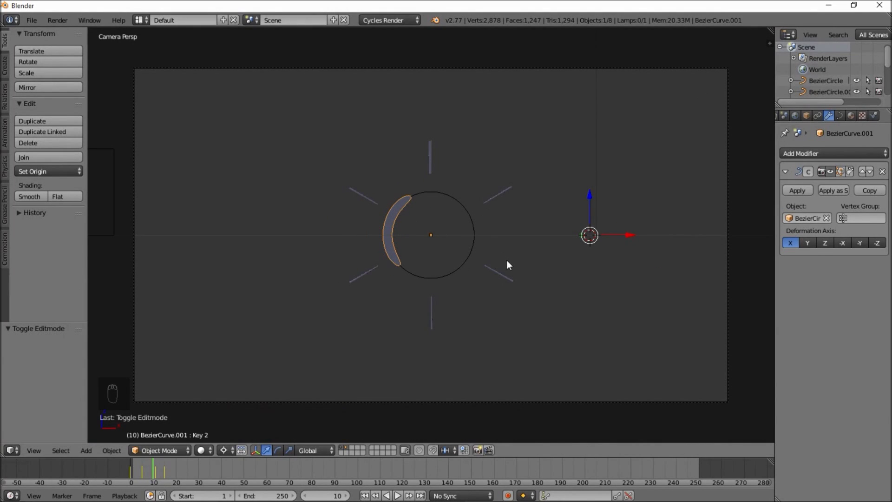
- Duplicate the rounded green shape in place and scale the copy to 0.080 along Z
{"action": "key", "text": "shift+d"}
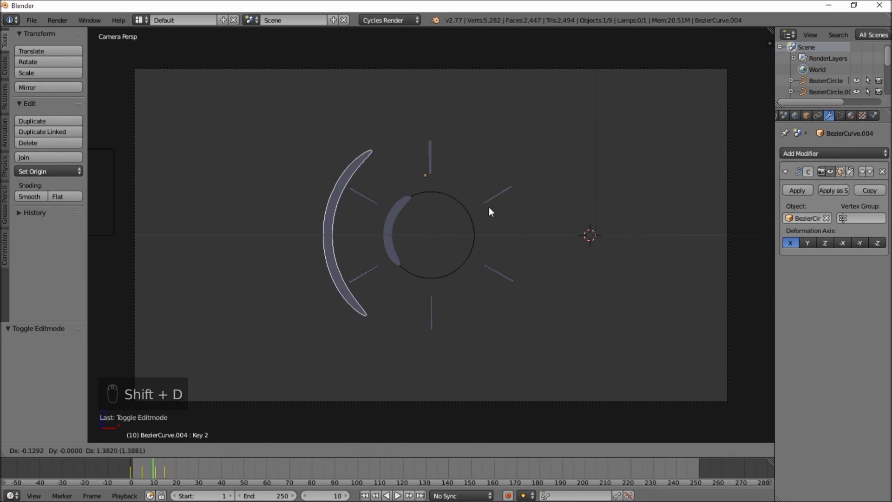
{"action": "right_click", "coordinate": [571, 213]}
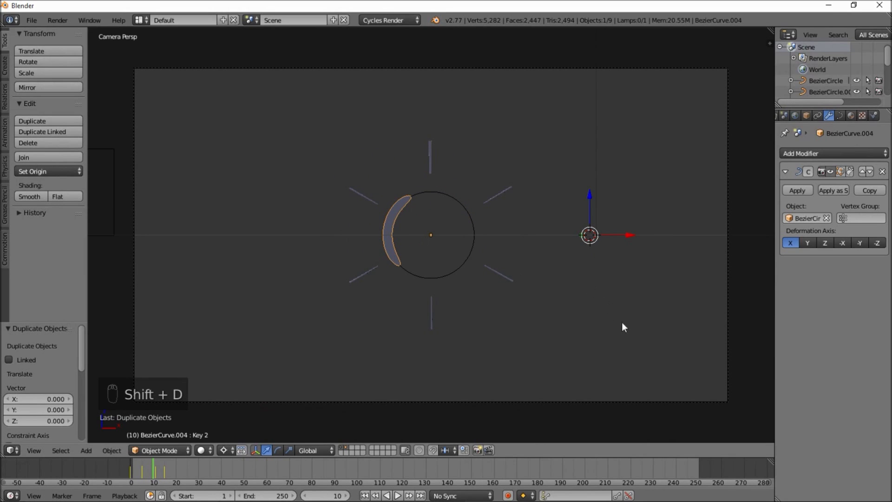
{"action": "key", "text": "s"}
{"action": "key", "text": "z"}
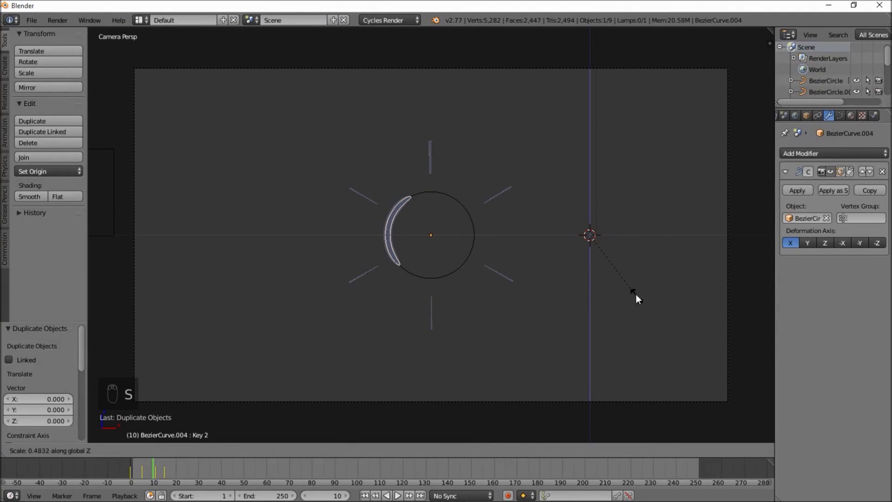
{"action": "left_click", "coordinate": [595, 247]}
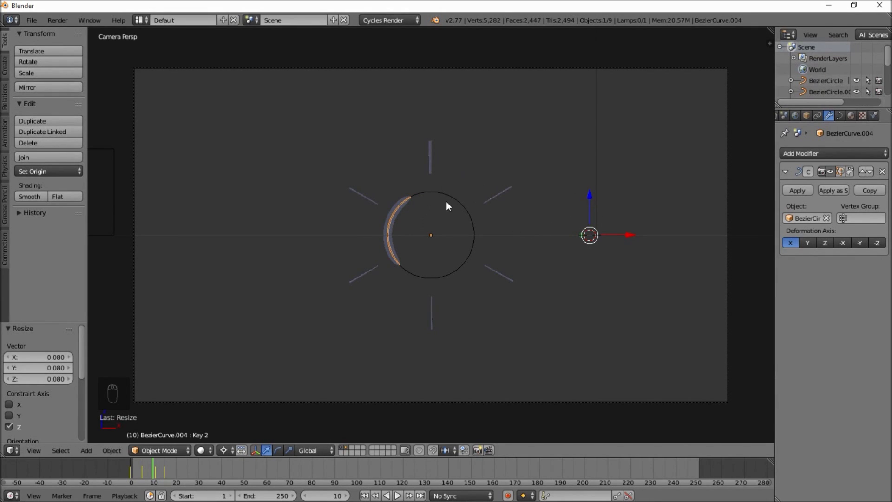
- Move the thin copy 0.681 along Z so it sits outside the original shape
{"action": "key", "text": "g"}
{"action": "key", "text": "z"}
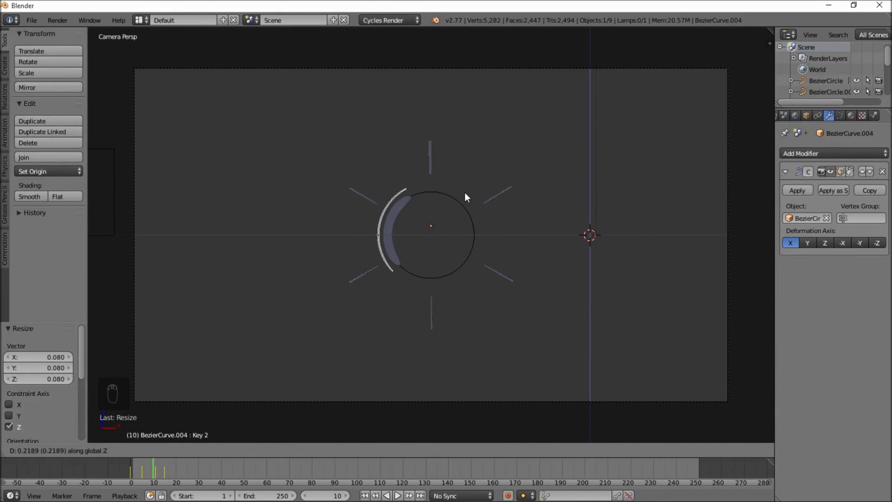
{"action": "left_click", "coordinate": [472, 169]}
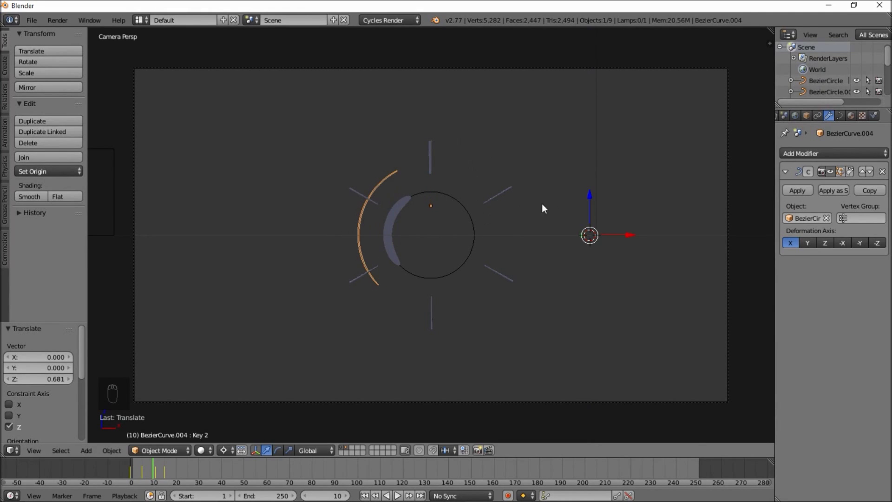
- Add an Array modifier to the thin arc and place it above the Curve modifier
{"action": "left_click", "coordinate": [801, 158]}
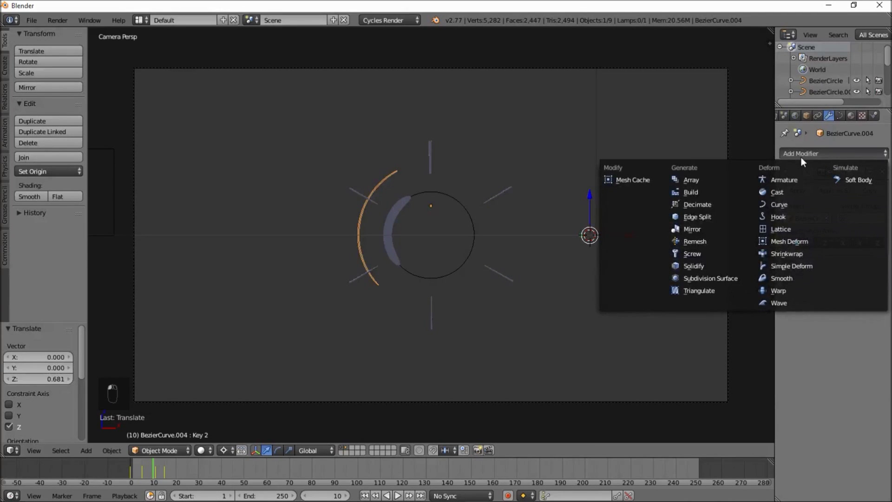
{"action": "left_click", "coordinate": [717, 179]}
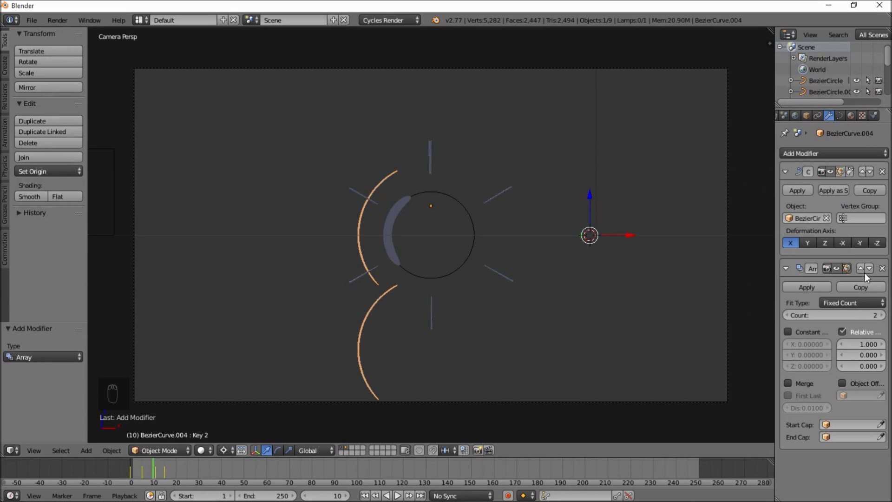
{"action": "left_click", "coordinate": [862, 268]}
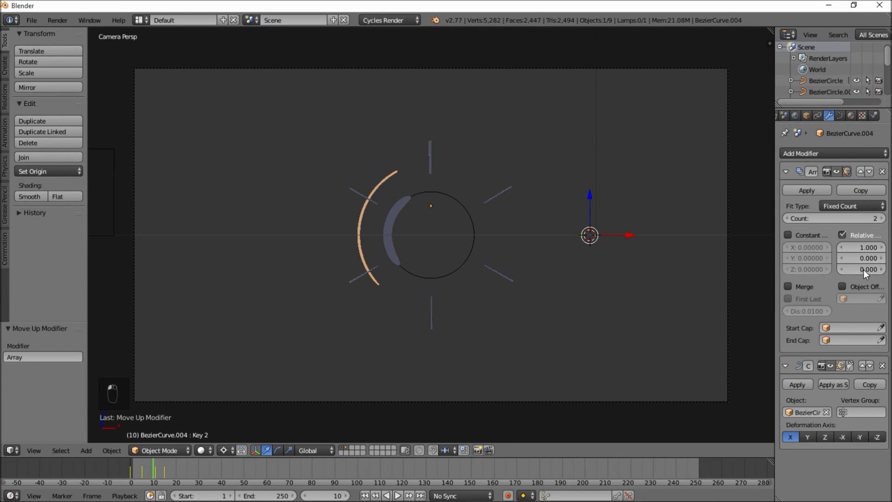
- Switch the array from relative to constant offset with X -1.39 and Y -0.15, and set the count to 3
{"action": "left_click", "coordinate": [842, 235]}
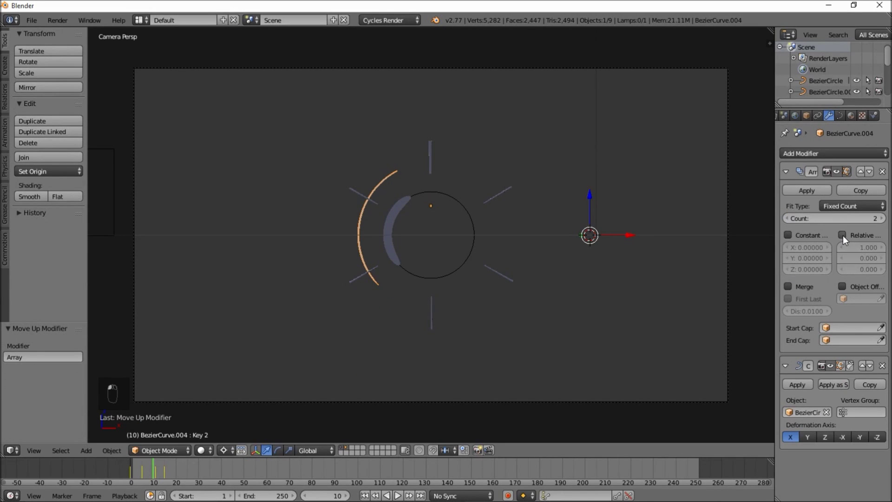
{"action": "left_click", "coordinate": [788, 235]}
{"action": "left_click_drag", "start_coordinate": [807, 258], "coordinate": [788, 258]}
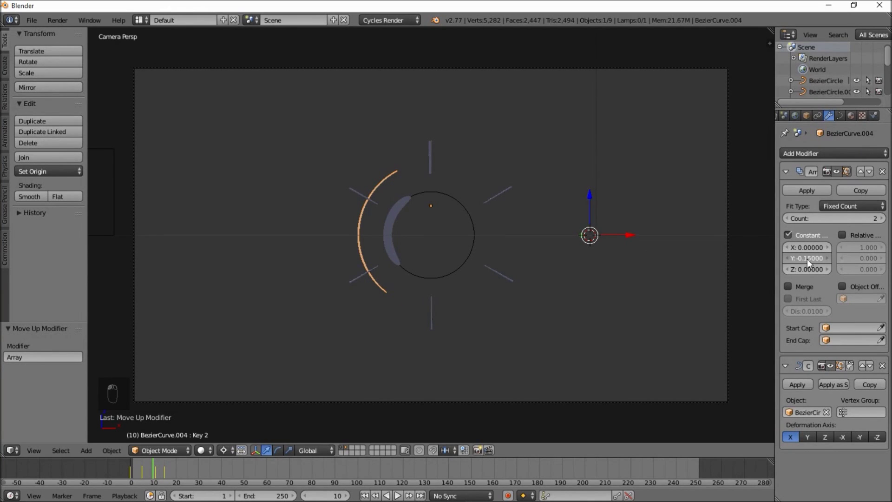
{"action": "left_click_drag", "start_coordinate": [807, 247], "coordinate": [791, 247]}
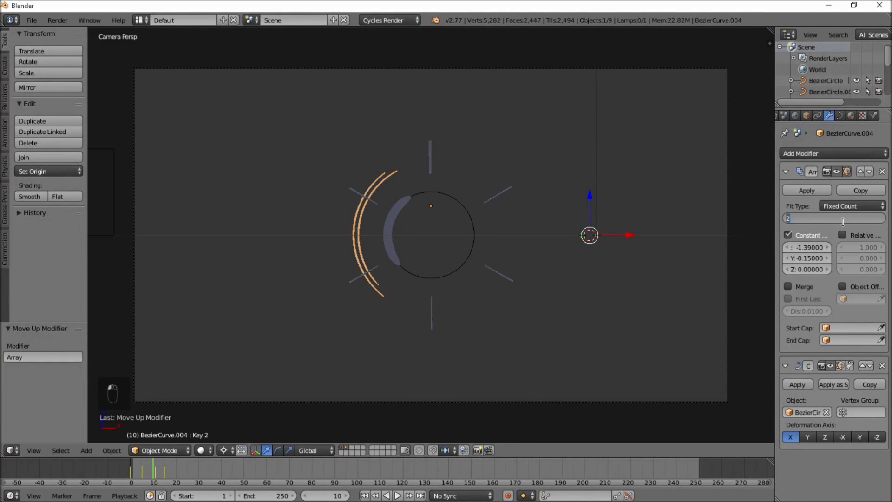
{"action": "type", "text": "3"}
{"action": "key", "text": "Return"}
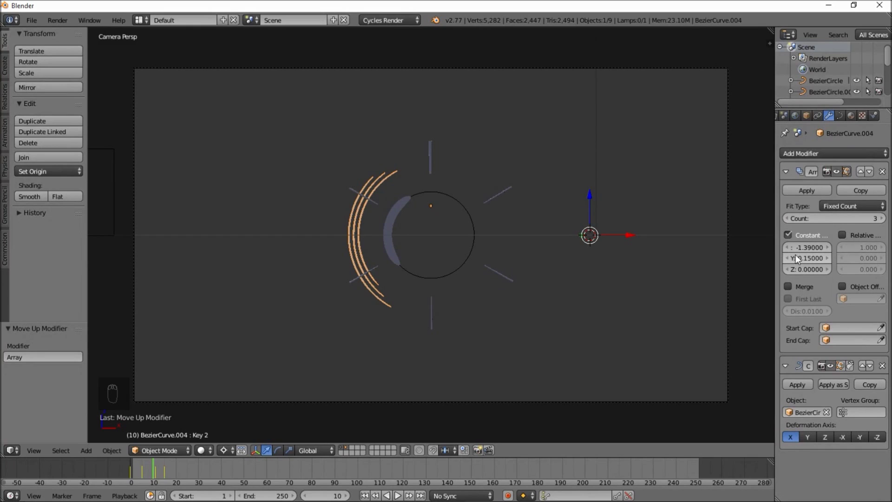
- Try constant array offsets of X -2.15 and Y 0, scrubbing the timeline to check the arcs' motion
{"action": "left_click_drag", "start_coordinate": [806, 257], "coordinate": [787, 247]}
{"action": "left_click_drag", "start_coordinate": [125, 470], "coordinate": [150, 459]}
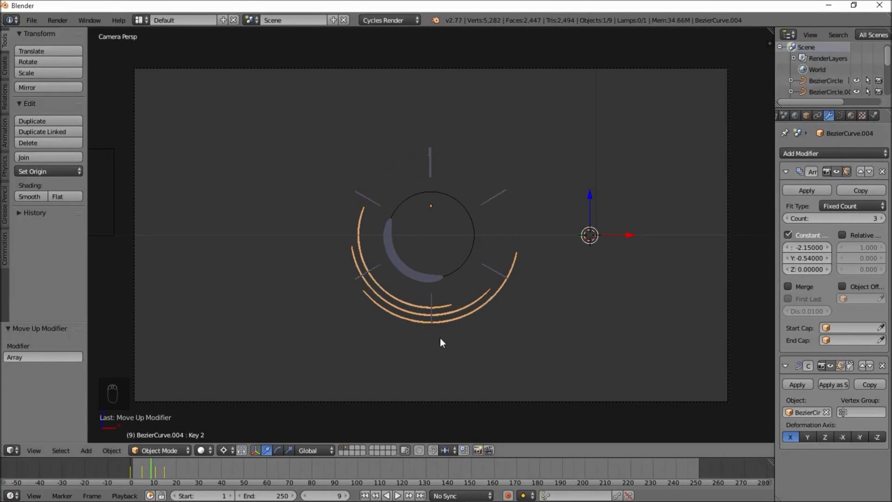
{"action": "double_click", "coordinate": [809, 258]}
{"action": "type", "text": "0"}
{"action": "key", "text": "Return"}
{"action": "left_click_drag", "start_coordinate": [129, 463], "coordinate": [149, 468]}
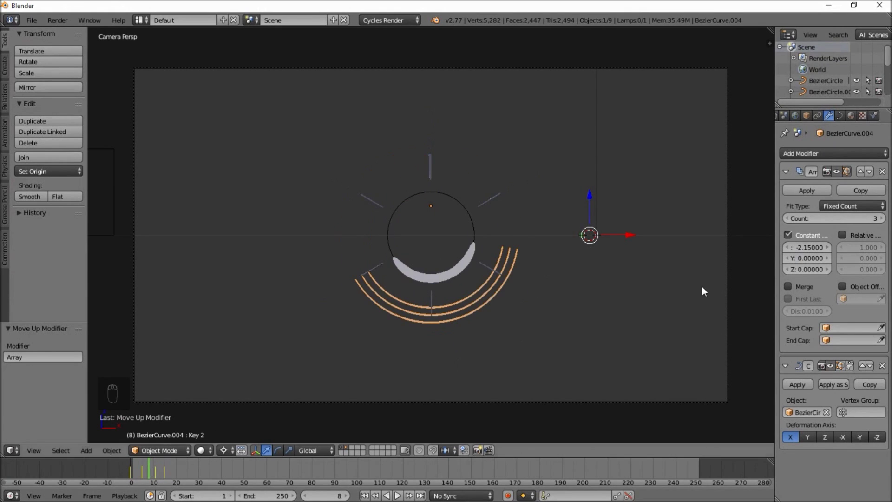
- Set the arc array's count to 7 and its constant offsets to X 1.54 and Y 0.56
{"action": "double_click", "coordinate": [852, 220]}
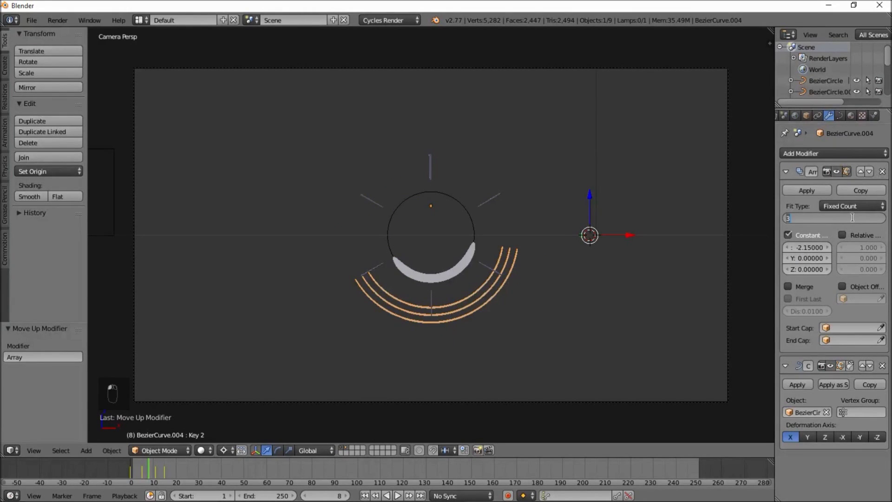
{"action": "type", "text": "7"}
{"action": "key", "text": "Return"}
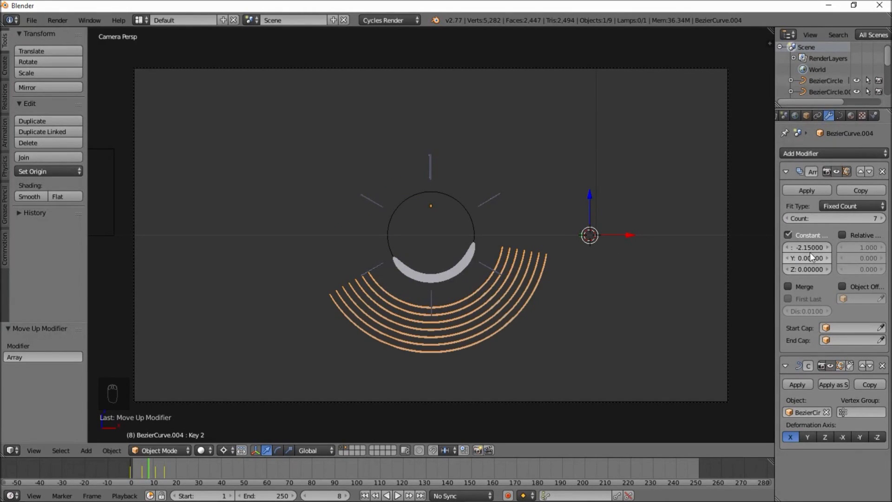
{"action": "left_click_drag", "start_coordinate": [810, 248], "coordinate": [835, 258]}
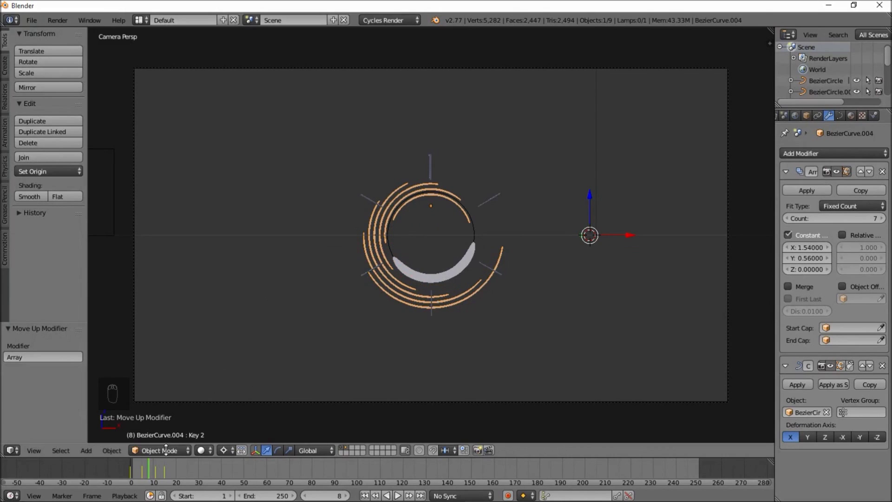
- Play the arcs' animation, check frame 11 in Rendered viewport shading, and return to Solid shading
{"action": "mouse_move", "coordinate": [135, 467]}
{"action": "left_mouse_down"}
{"action": "mouse_move", "coordinate": [160, 461]}
{"action": "mouse_move", "coordinate": [143, 482]}
{"action": "left_mouse_up"}
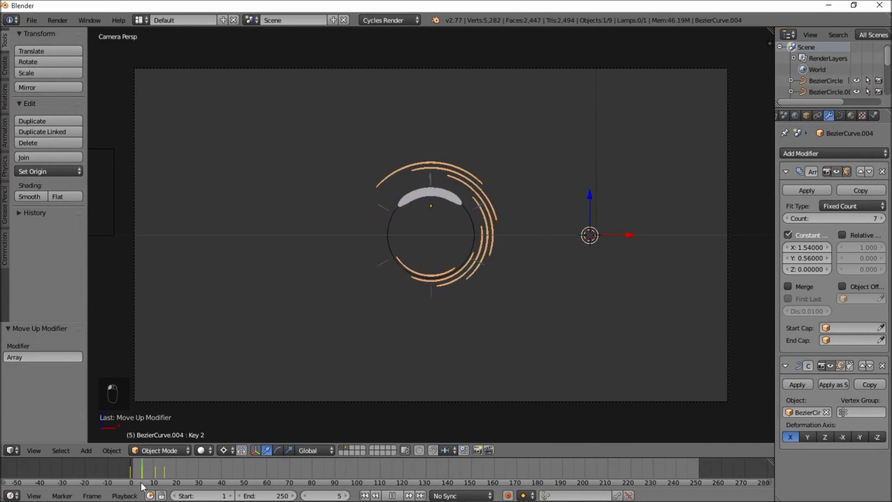
{"action": "key", "text": "alt+a"}
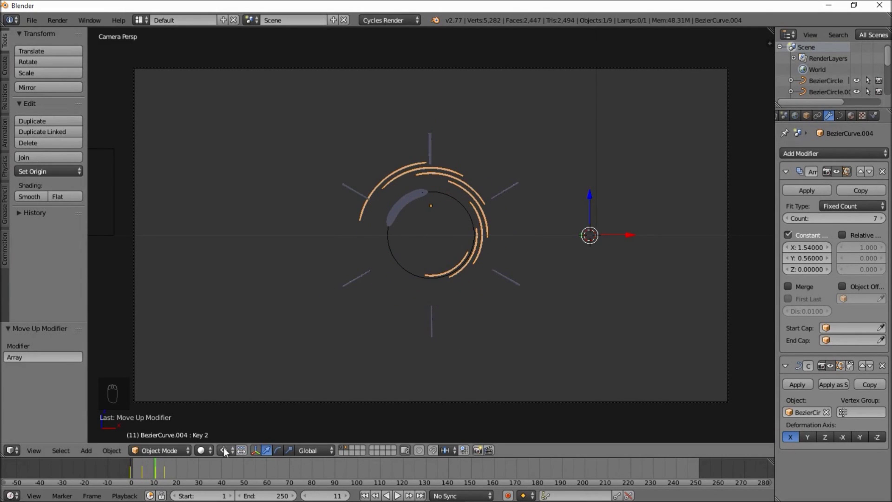
{"action": "left_click", "coordinate": [208, 451]}
{"action": "left_click", "coordinate": [233, 374]}
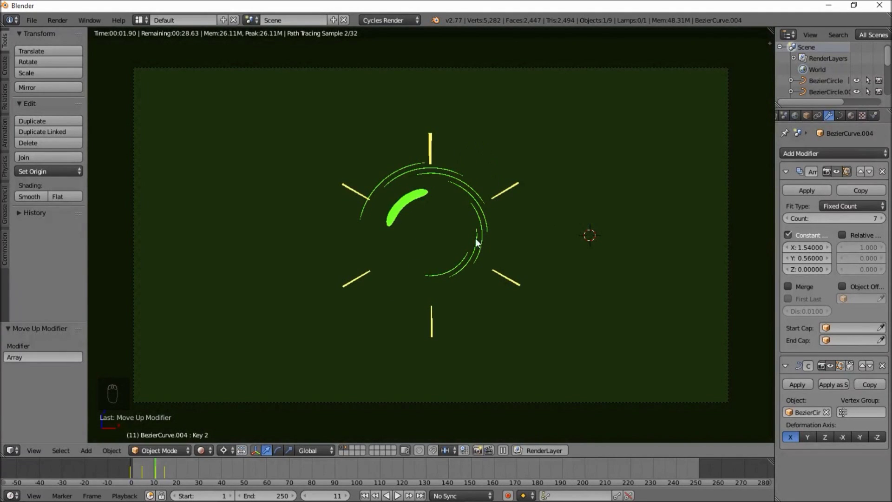
{"action": "left_click", "coordinate": [204, 450]}
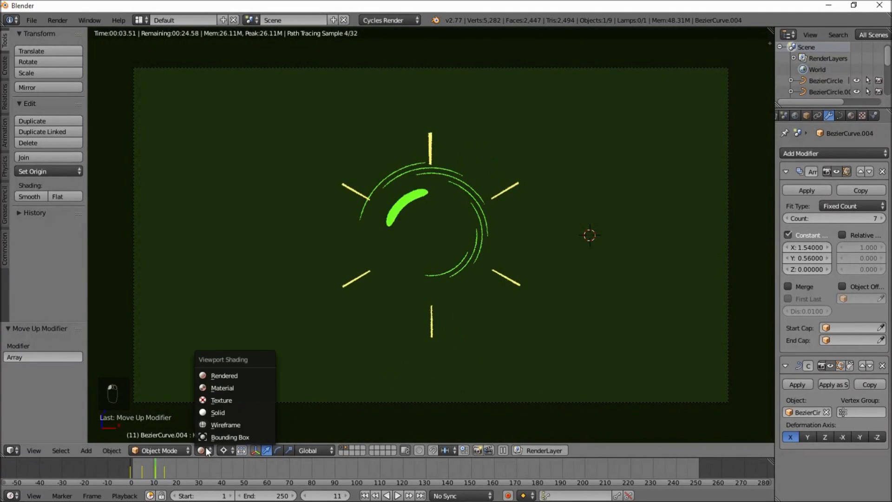
{"action": "left_click", "coordinate": [219, 413]}
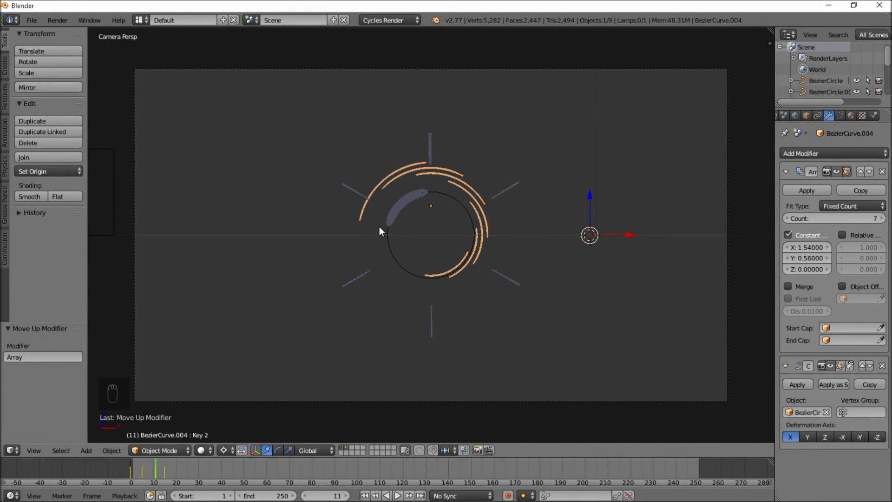
- Duplicate the arc array in place and set the copy's constant X and Y offsets to 0
{"action": "key", "text": "shift+d"}
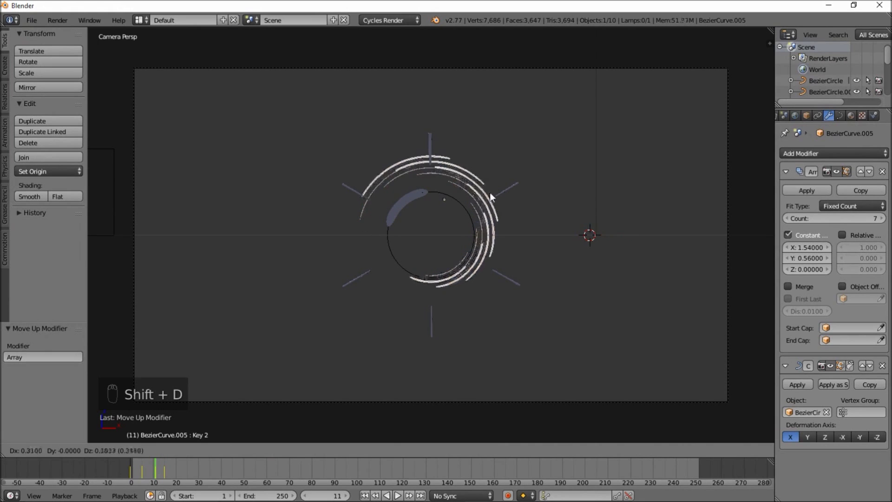
{"action": "right_click", "coordinate": [440, 172]}
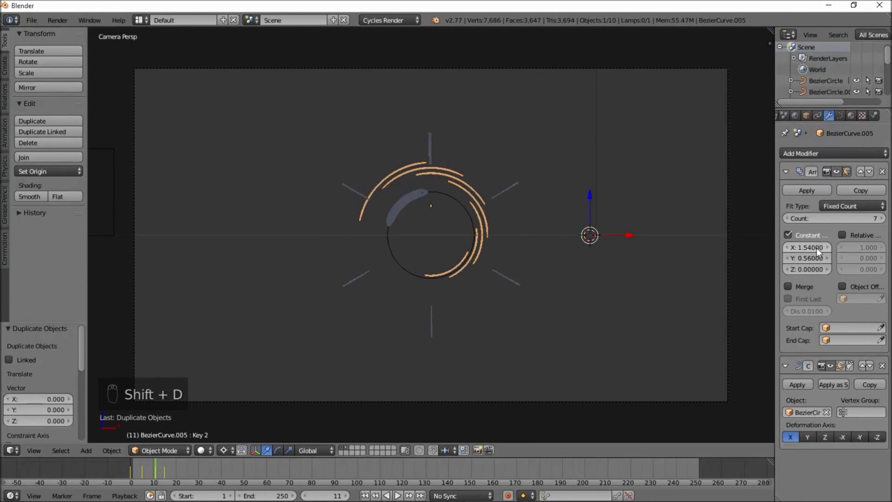
{"action": "type", "text": "0"}
{"action": "key", "text": "Return"}
{"action": "left_click", "coordinate": [810, 258]}
{"action": "type", "text": "0"}
{"action": "key", "text": "Return"}
- Set the duplicated array's constant X offset to -0.81 and its count to 3
{"action": "left_click_drag", "start_coordinate": [804, 247], "coordinate": [755, 247]}
{"action": "left_click", "coordinate": [837, 214]}
{"action": "type", "text": "3"}
{"action": "key", "text": "Return"}
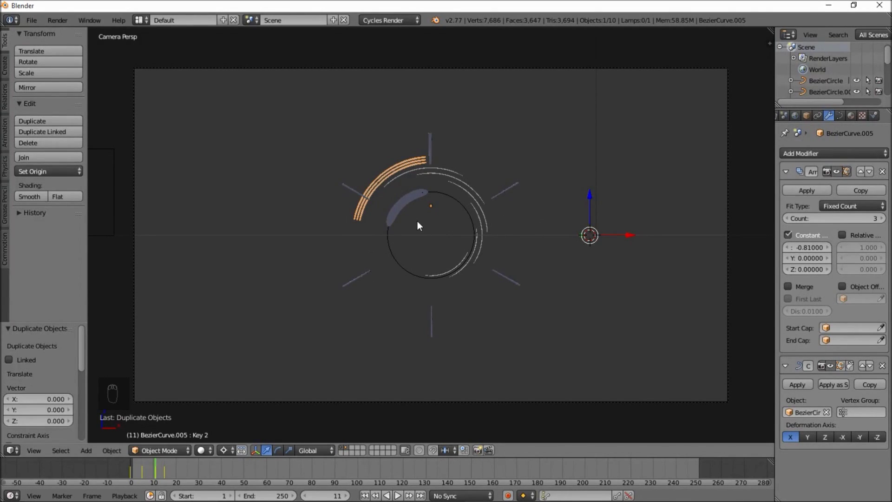
- Rotate the duplicated arcs 90° around the Y axis so they become radial lines
{"action": "type", "text": "ry"}
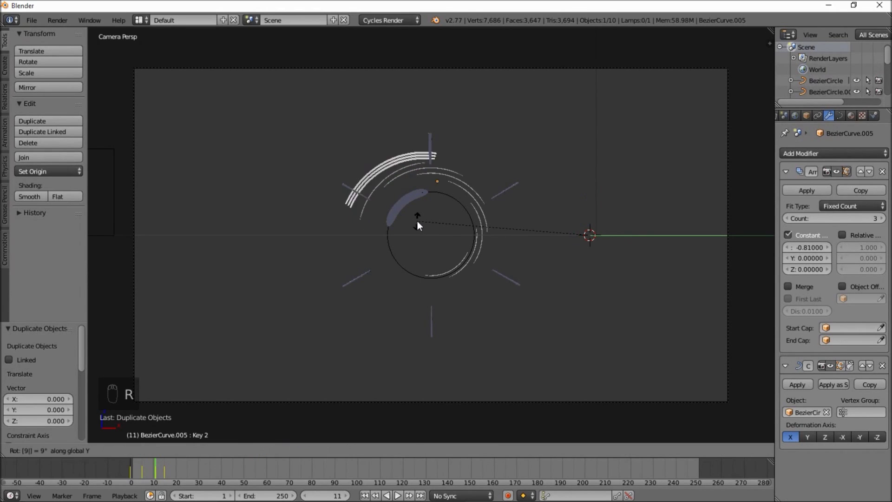
{"action": "type", "text": "90"}
{"action": "key", "text": "Return"}
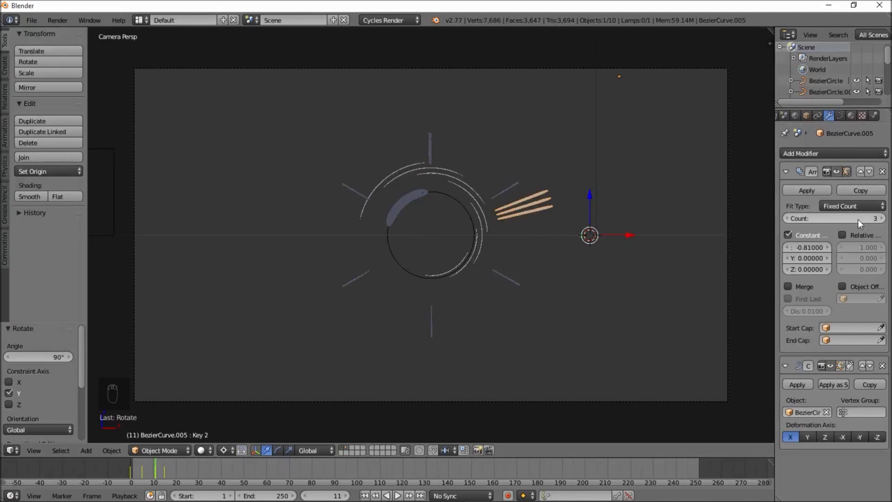
- Spread the radial lines around the circle with a constant X offset of -15.28 and a count of 5
{"action": "left_click_drag", "start_coordinate": [816, 247], "coordinate": [562, 247]}
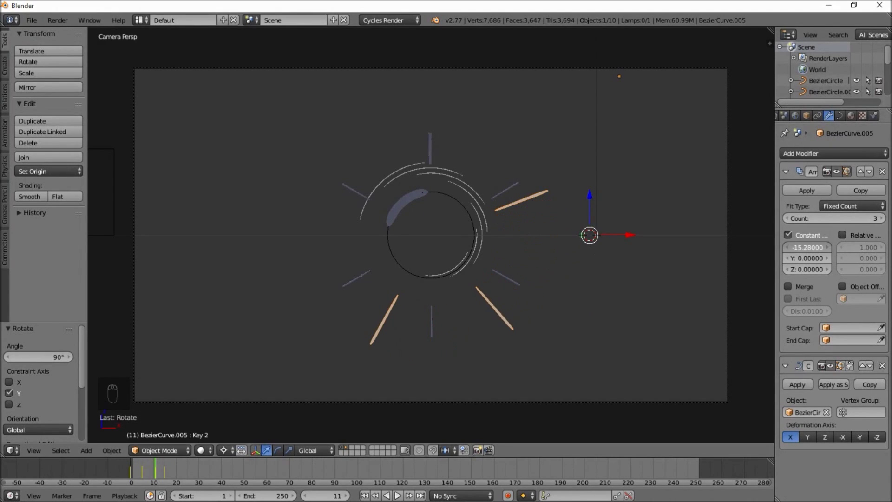
{"action": "left_click", "coordinate": [850, 217]}
{"action": "type", "text": "5"}
{"action": "key", "text": "Return"}
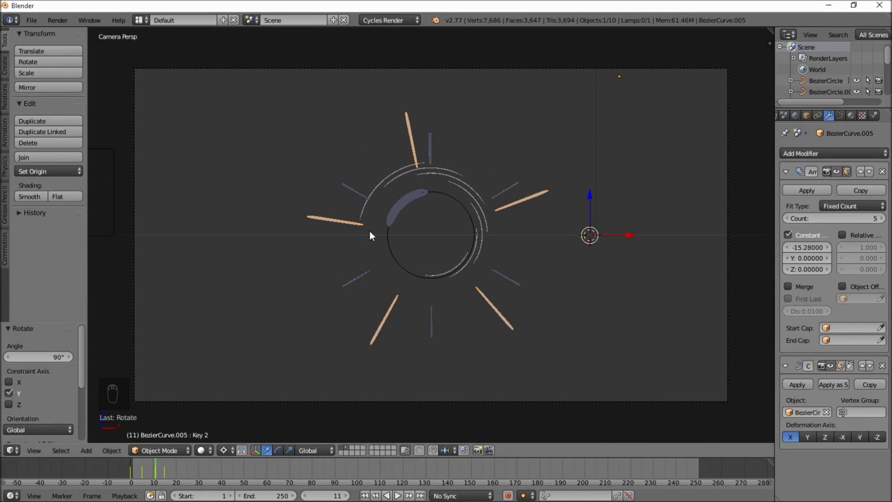
- Select the original line burst and set its array count to 8 and constant Y offset to -0.78
{"action": "right_click", "coordinate": [352, 191]}
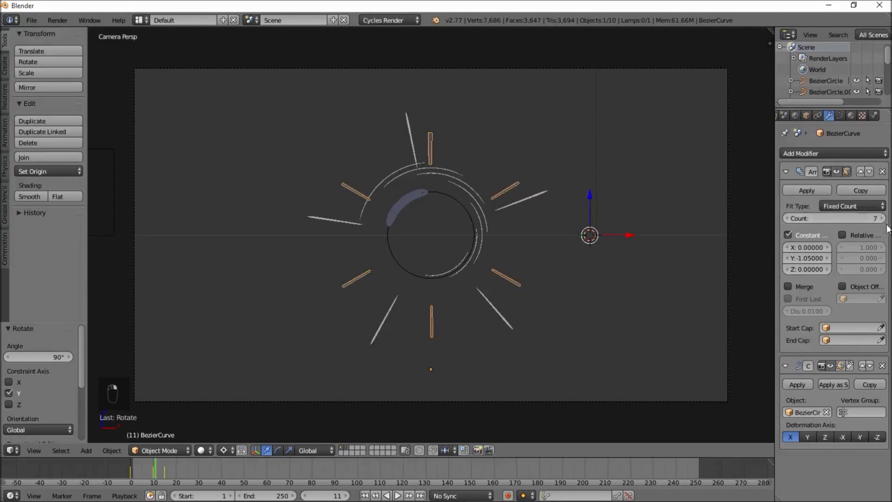
{"action": "left_click", "coordinate": [861, 215]}
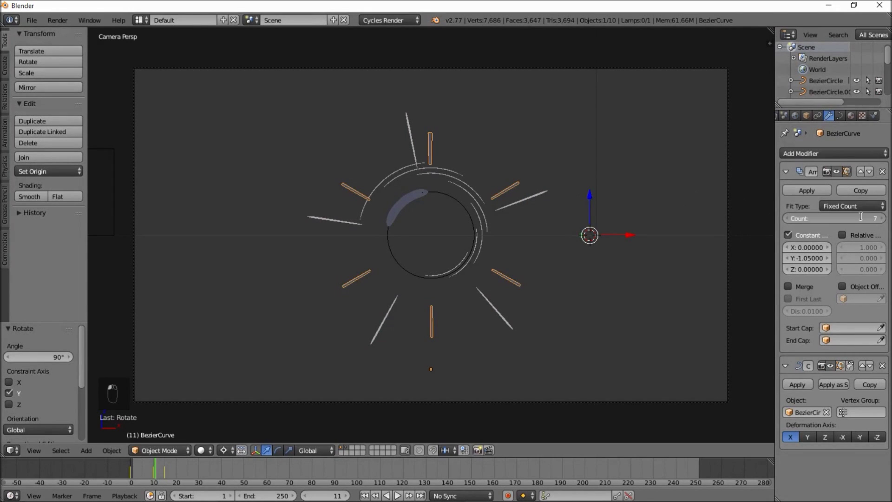
{"action": "type", "text": "8"}
{"action": "key", "text": "Return"}
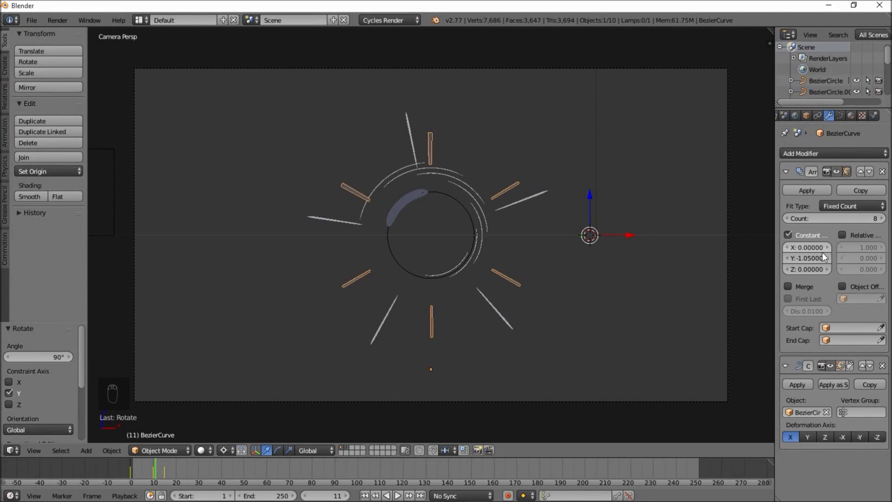
{"action": "left_click_drag", "start_coordinate": [801, 261], "coordinate": [831, 260]}
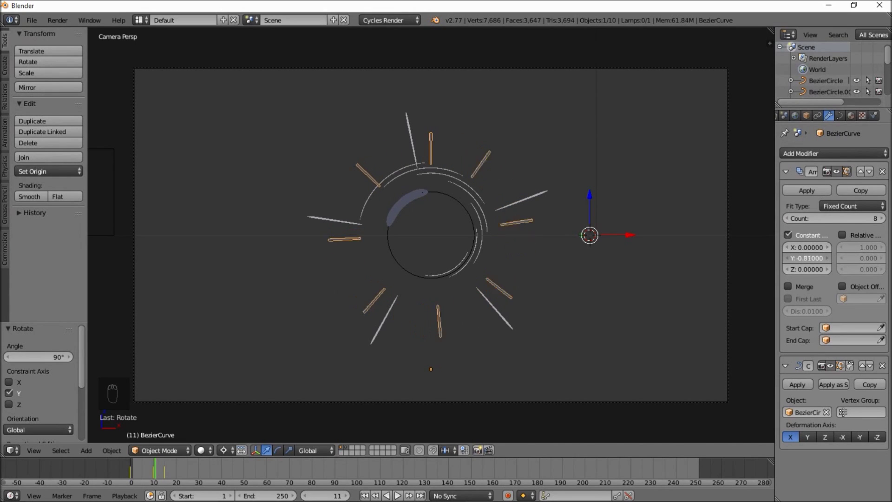
{"action": "left_click_drag", "start_coordinate": [831, 259], "coordinate": [832, 259]}
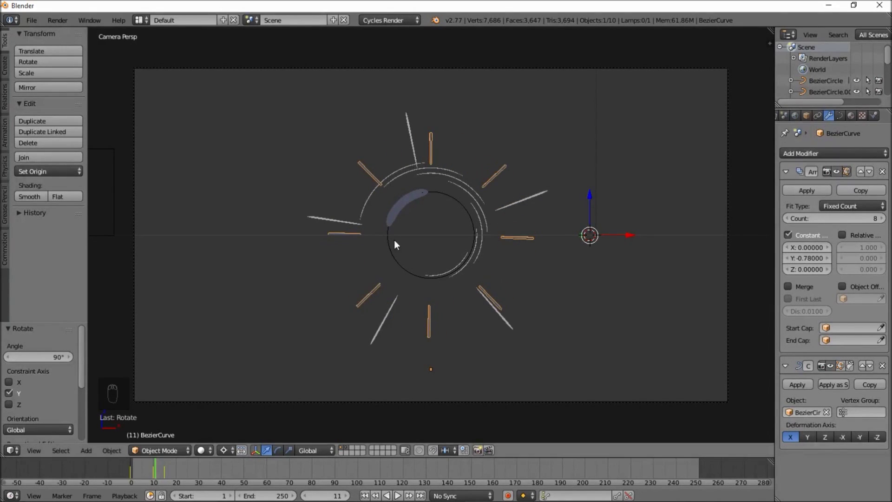
- Select the longer radial lines and set their array count to 8 and constant X offset to -9.9
{"action": "right_click", "coordinate": [325, 222]}
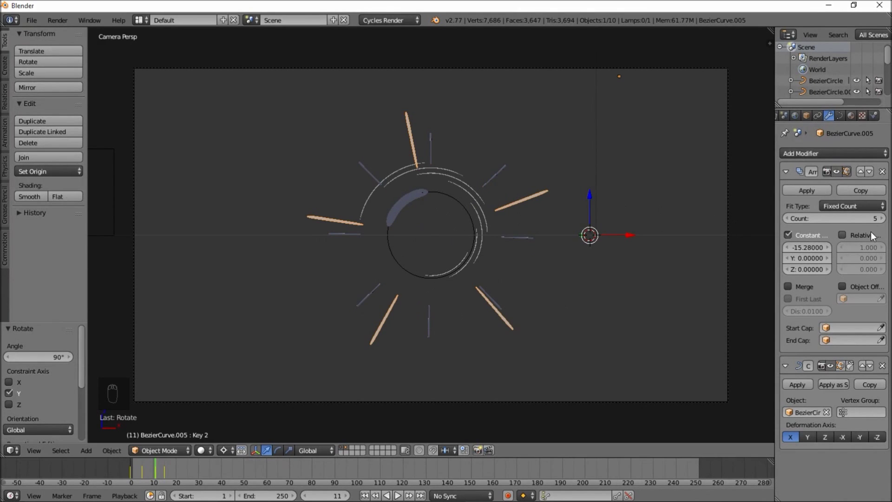
{"action": "left_click_drag", "start_coordinate": [806, 246], "coordinate": [863, 246]}
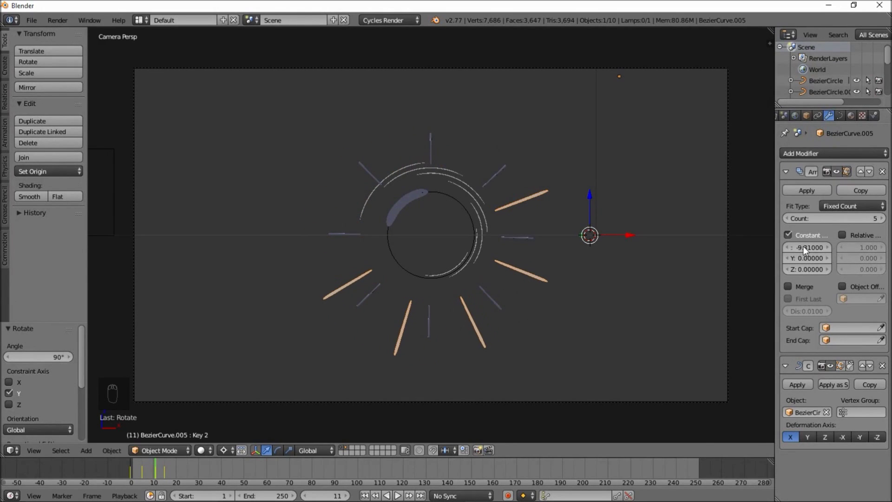
{"action": "left_click", "coordinate": [856, 218]}
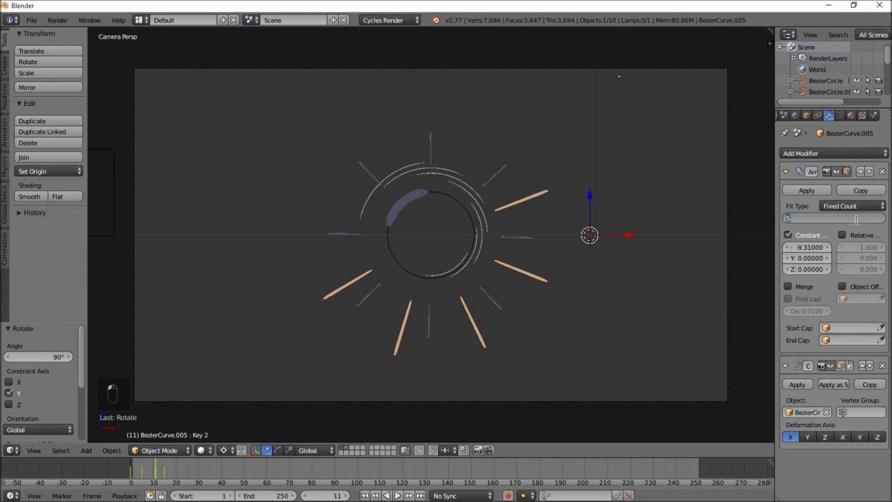
{"action": "type", "text": "7"}
{"action": "key", "text": "Return"}
{"action": "left_click", "coordinate": [856, 219]}
{"action": "key", "text": "Return"}
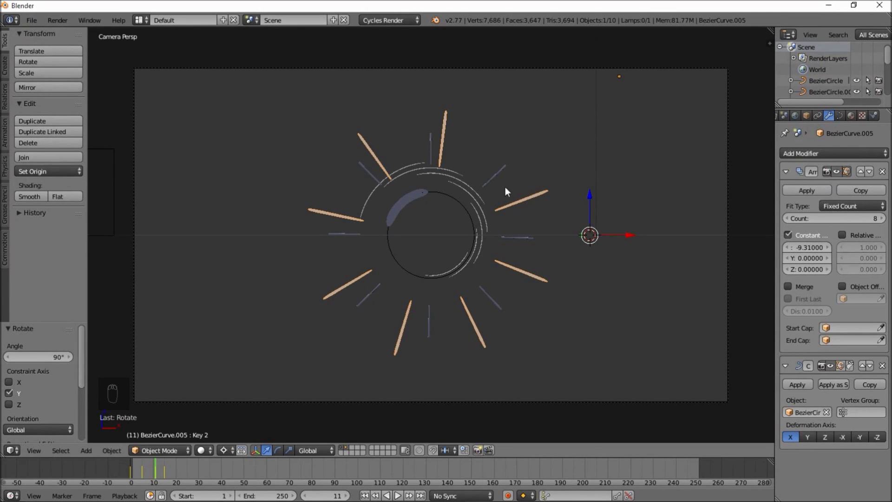
{"action": "left_click_drag", "start_coordinate": [807, 247], "coordinate": [794, 248]}
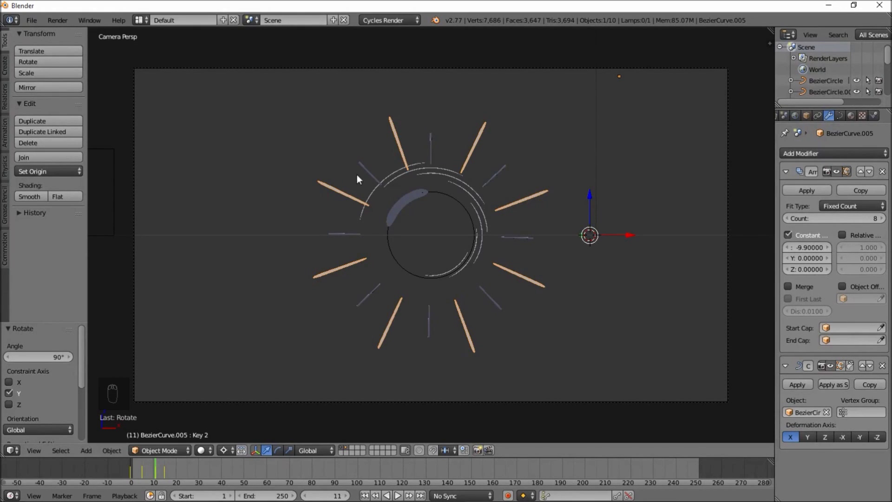
- Thicken the longer radial lines by scaling them about 2.89 along X, and set their constant X offset to -10.34
{"action": "key", "text": "s"}
{"action": "key", "text": "x"}
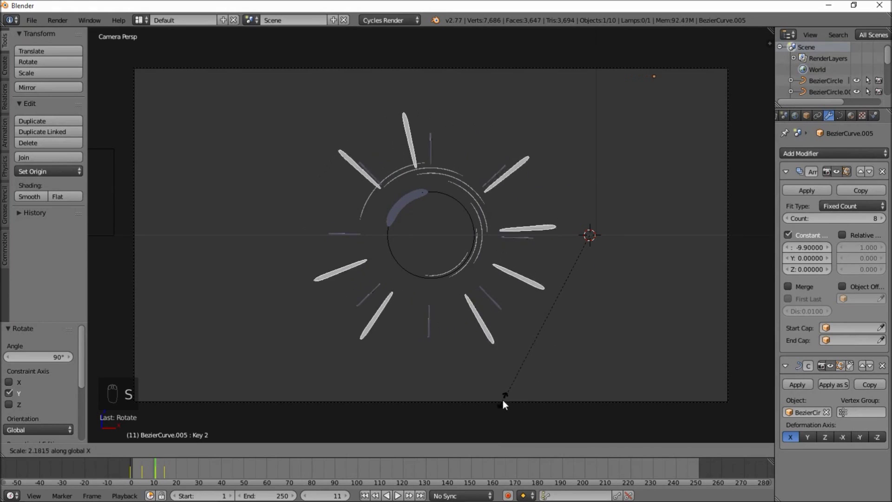
{"action": "left_click", "coordinate": [441, 432]}
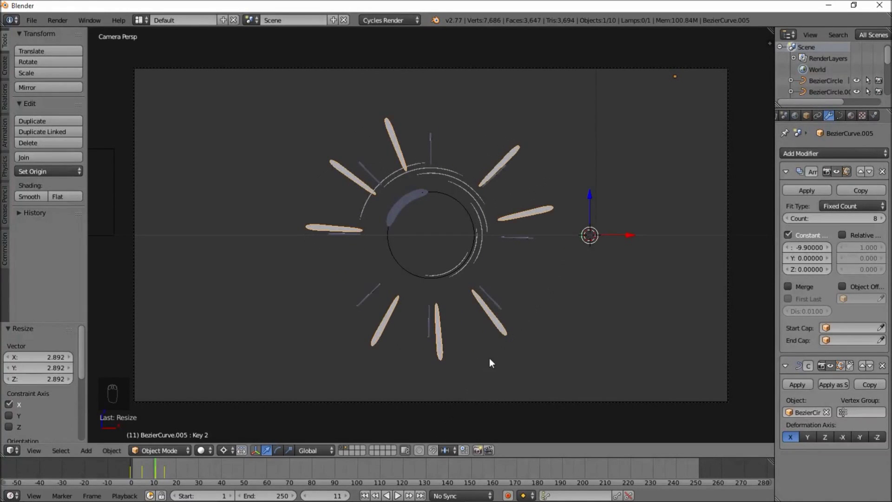
{"action": "mouse_move", "coordinate": [808, 247]}
{"action": "left_mouse_down"}
{"action": "mouse_move", "coordinate": [836, 247]}
{"action": "mouse_move", "coordinate": [820, 247]}
{"action": "left_mouse_up"}
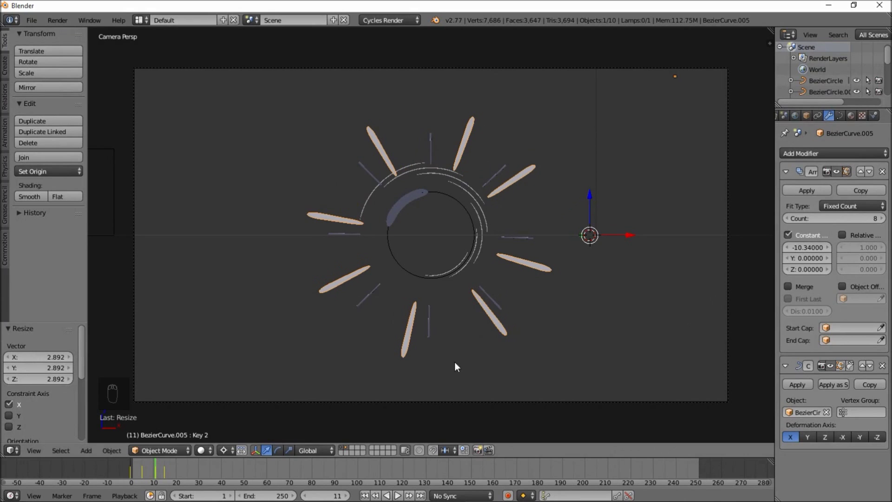
- Move the thick radial lines by about -4.74 along Z, and by about -5.51 more while viewing frame 1
{"action": "mouse_move", "coordinate": [141, 464]}
{"action": "left_mouse_down"}
{"action": "mouse_move", "coordinate": [130, 467]}
{"action": "mouse_move", "coordinate": [171, 475]}
{"action": "mouse_move", "coordinate": [144, 464]}
{"action": "mouse_move", "coordinate": [155, 465]}
{"action": "left_mouse_up"}
{"action": "key", "text": "g"}
{"action": "key", "text": "z"}
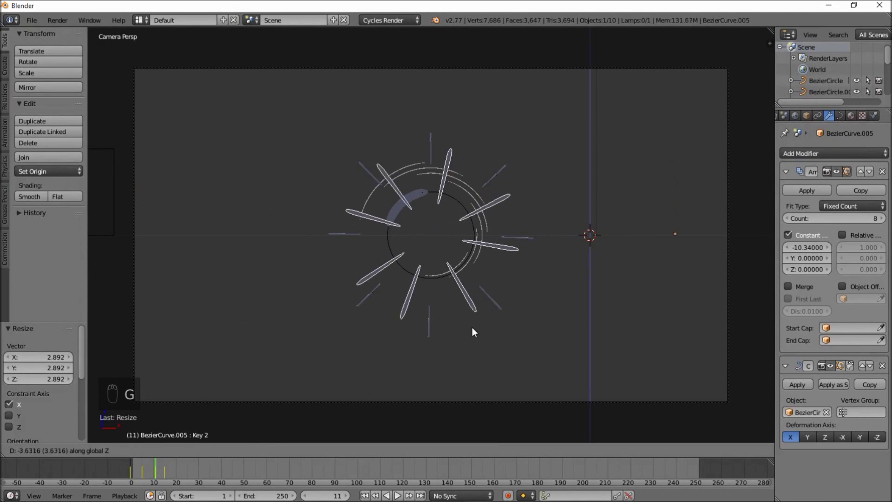
{"action": "left_click", "coordinate": [474, 372]}
{"action": "mouse_move", "coordinate": [125, 468]}
{"action": "left_mouse_down"}
{"action": "mouse_move", "coordinate": [158, 473]}
{"action": "mouse_move", "coordinate": [129, 464]}
{"action": "mouse_move", "coordinate": [146, 472]}
{"action": "mouse_move", "coordinate": [135, 470]}
{"action": "left_mouse_up"}
{"action": "key", "text": "g"}
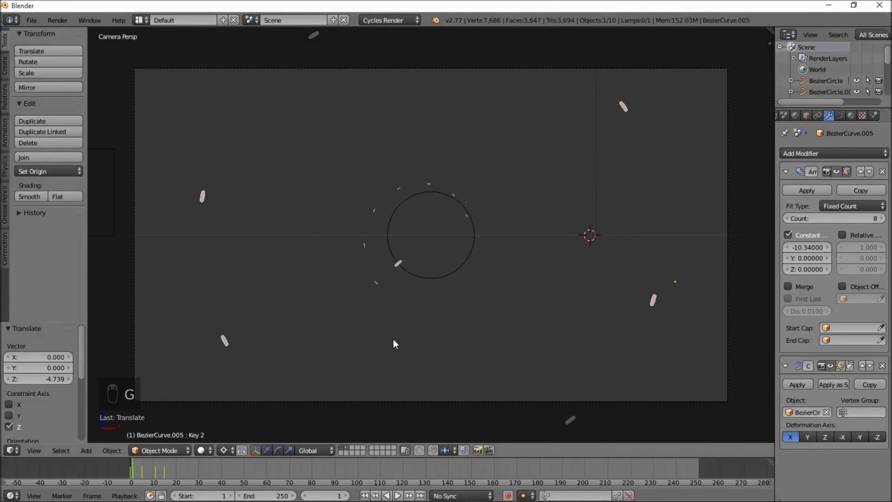
{"action": "key", "text": "z"}
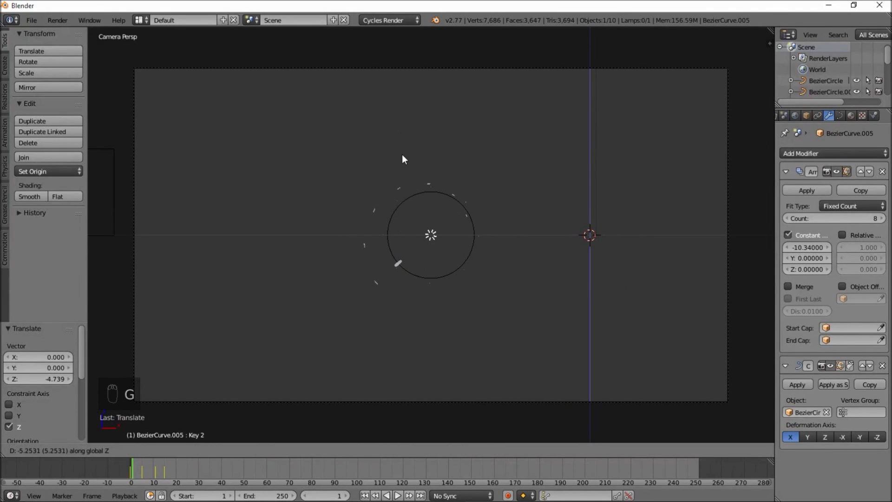
{"action": "left_click", "coordinate": [402, 155]}
- Scale the thick radial lines along Z by about 0.59 at frame 5, and by about 0.576 more at frame 12
{"action": "mouse_move", "coordinate": [135, 468]}
{"action": "left_mouse_down"}
{"action": "mouse_move", "coordinate": [149, 470]}
{"action": "mouse_move", "coordinate": [129, 466]}
{"action": "left_mouse_up"}
{"action": "left_click_drag", "start_coordinate": [147, 471], "coordinate": [141, 471]}
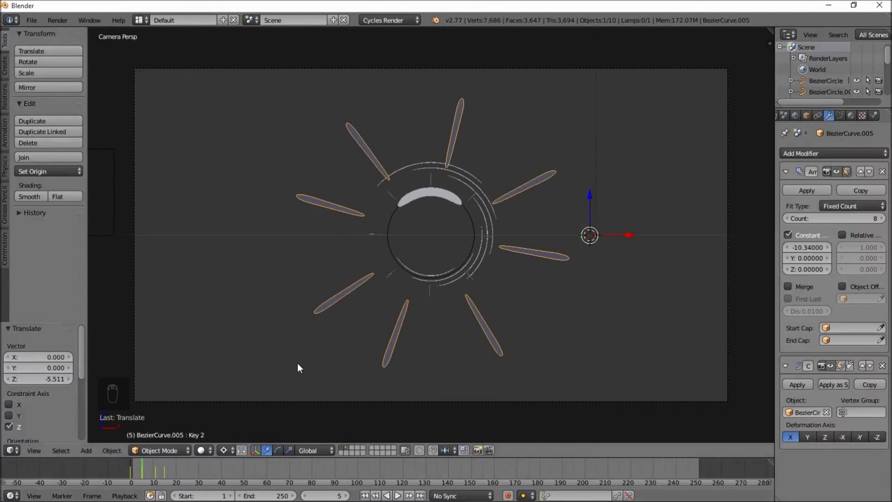
{"action": "key", "text": "s"}
{"action": "key", "text": "z"}
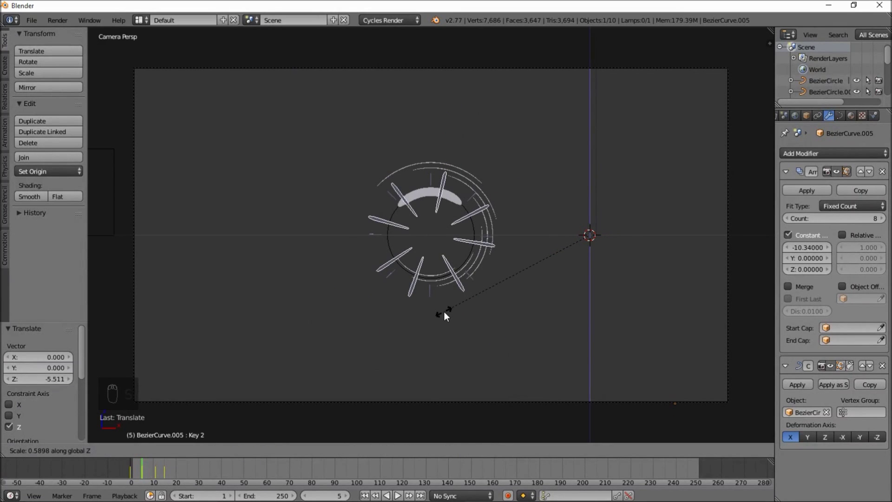
{"action": "left_click", "coordinate": [444, 311]}
{"action": "left_click_drag", "start_coordinate": [122, 472], "coordinate": [159, 470]}
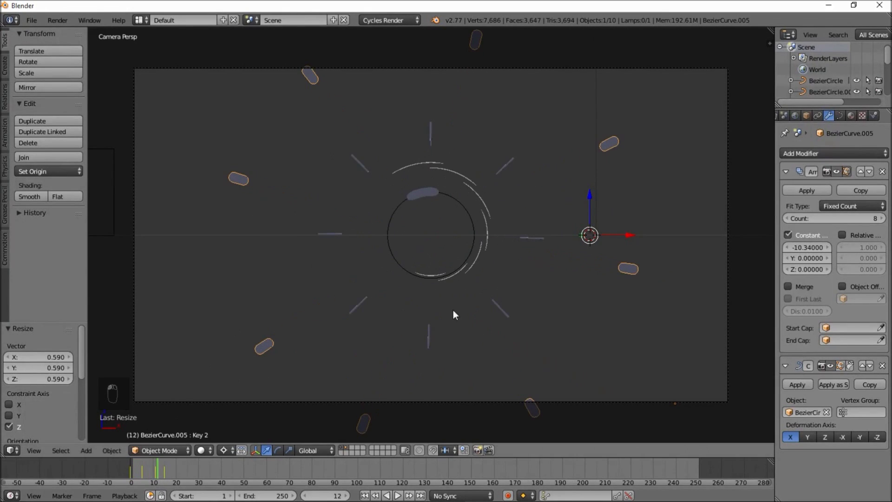
{"action": "key", "text": "s"}
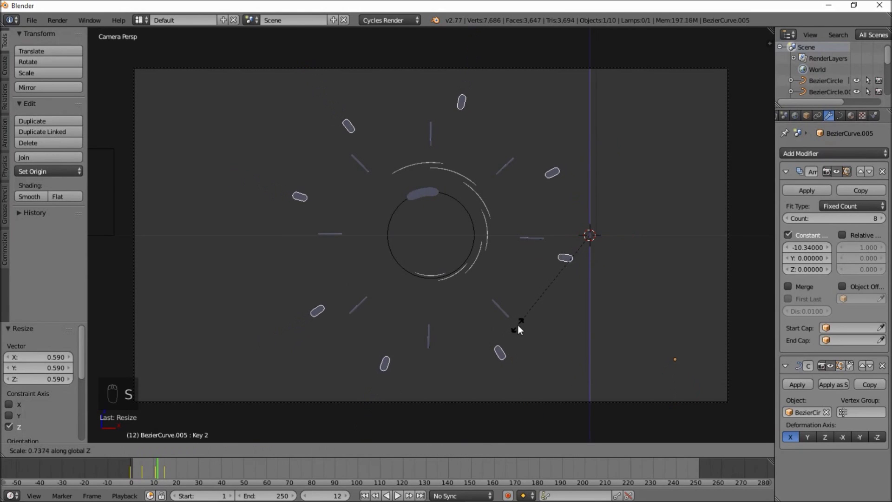
{"action": "left_click", "coordinate": [537, 308]}
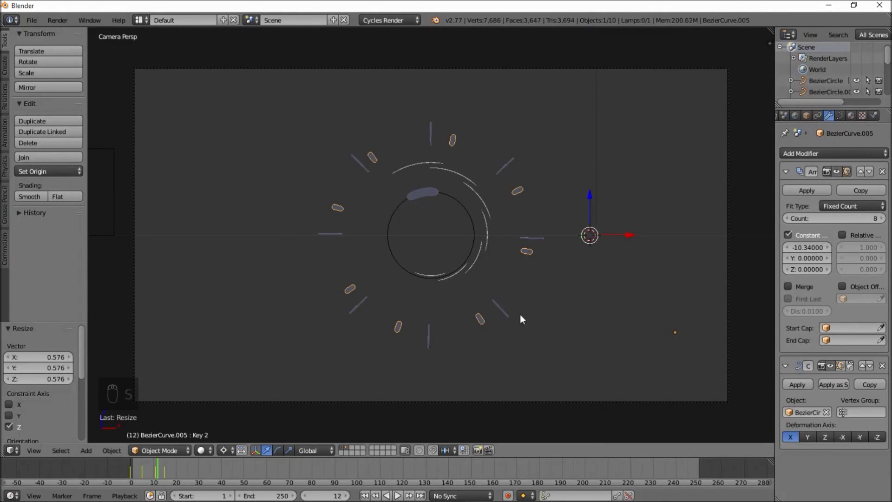
- Scrub to frame 4 and move the thick radial lines by about -1.33 along Z
{"action": "mouse_move", "coordinate": [126, 472]}
{"action": "left_mouse_down"}
{"action": "mouse_move", "coordinate": [161, 476]}
{"action": "mouse_move", "coordinate": [139, 473]}
{"action": "mouse_move", "coordinate": [162, 470]}
{"action": "mouse_move", "coordinate": [138, 461]}
{"action": "left_mouse_up"}
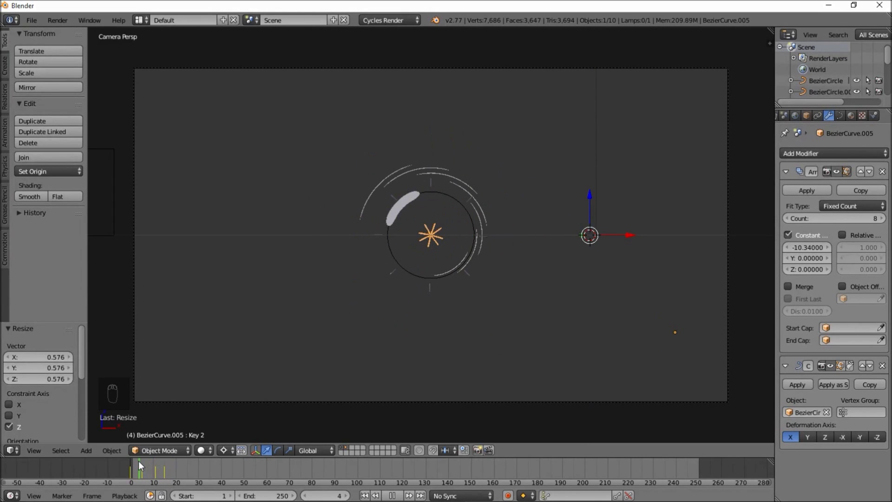
{"action": "key", "text": "g"}
{"action": "key", "text": "z"}
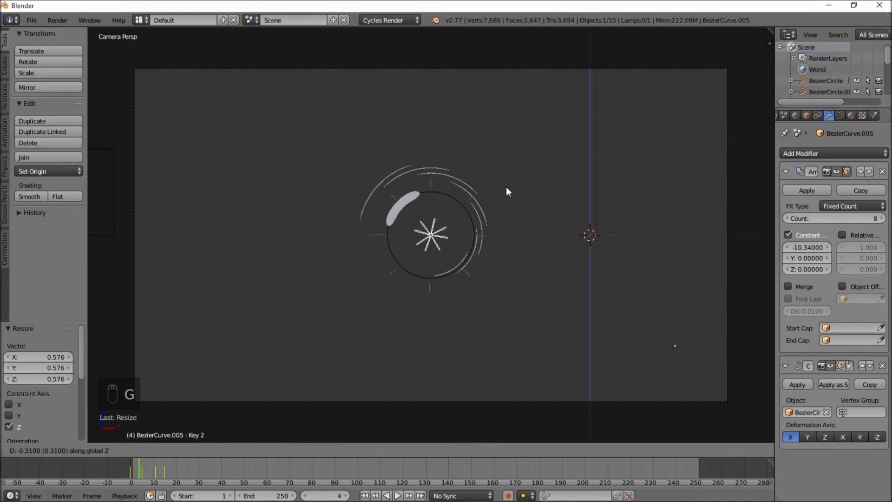
{"action": "left_click", "coordinate": [501, 231]}
- Preview frame 10 with rendered viewport shading, and return the viewport to solid shading
{"action": "left_click_drag", "start_coordinate": [130, 463], "coordinate": [153, 465]}
{"action": "left_click", "coordinate": [203, 450]}
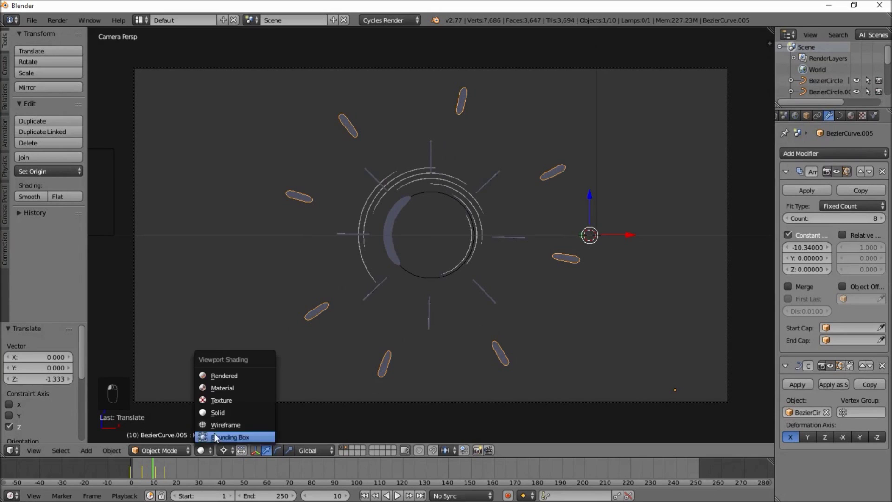
{"action": "left_click", "coordinate": [248, 375]}
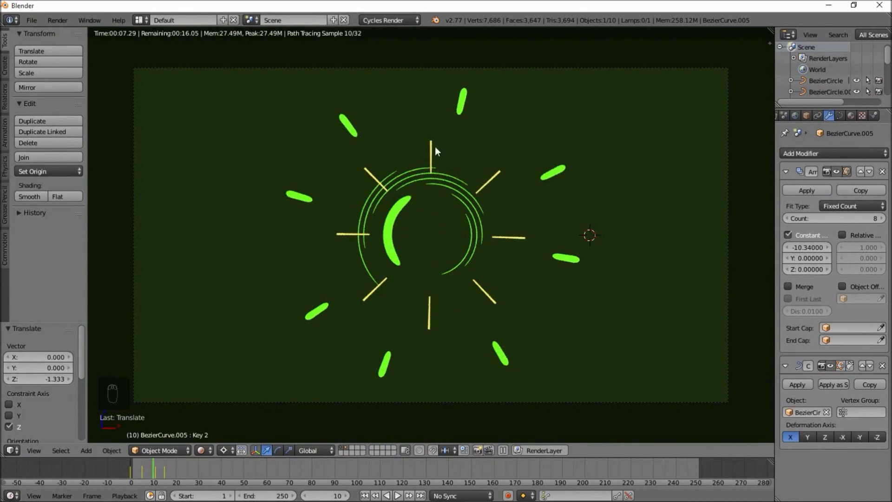
{"action": "left_click", "coordinate": [202, 450]}
{"action": "left_click", "coordinate": [218, 413]}
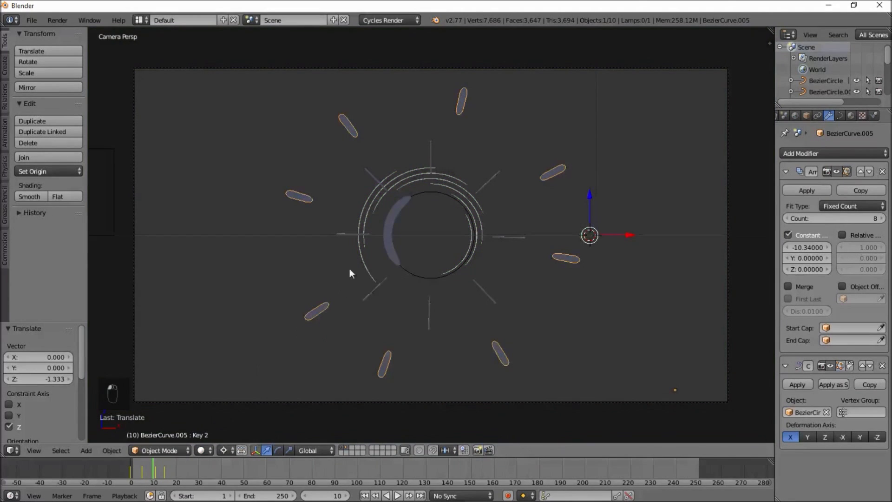
- Select the thin arcs, set their array's constant Y offset to 0 and X offset to -0.91, and scrub the timeline to check them
{"action": "right_click", "coordinate": [373, 207]}
{"action": "left_click_drag", "start_coordinate": [130, 470], "coordinate": [149, 486]}
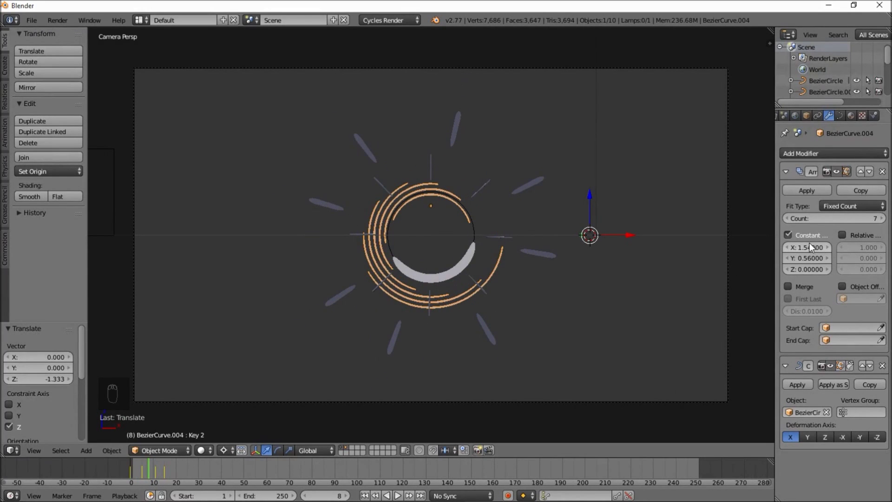
{"action": "type", "text": "0"}
{"action": "key", "text": "Return"}
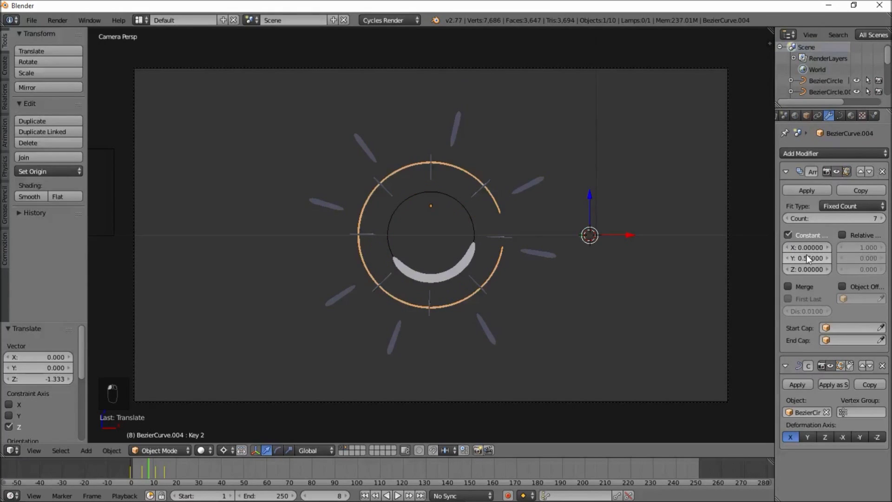
{"action": "left_click", "coordinate": [804, 257]}
{"action": "type", "text": "0"}
{"action": "key", "text": "Return"}
{"action": "left_click_drag", "start_coordinate": [807, 247], "coordinate": [772, 247]}
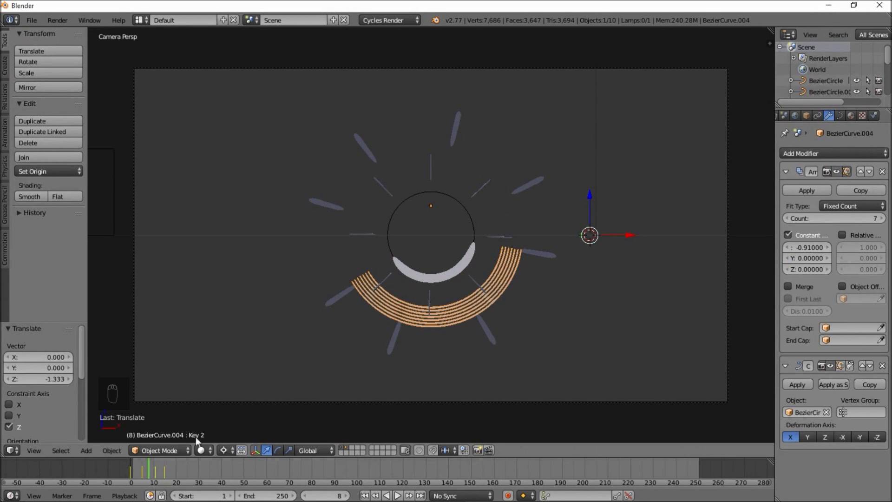
{"action": "left_click_drag", "start_coordinate": [133, 465], "coordinate": [152, 472]}
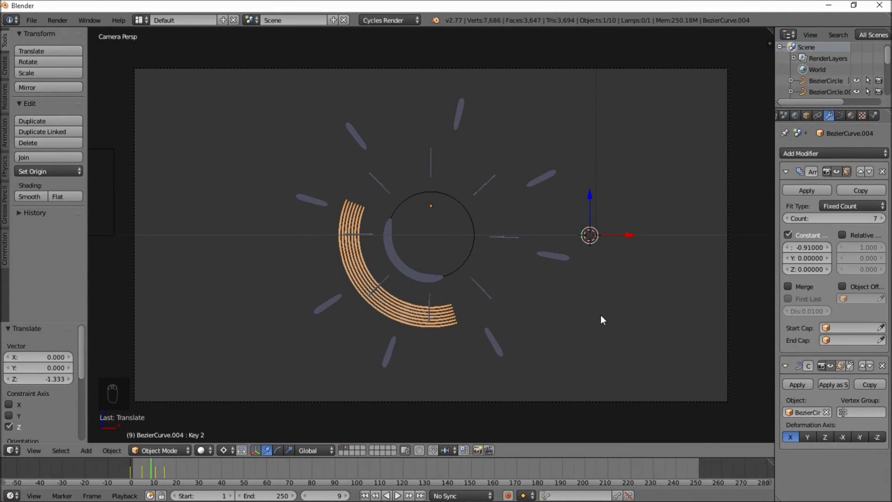